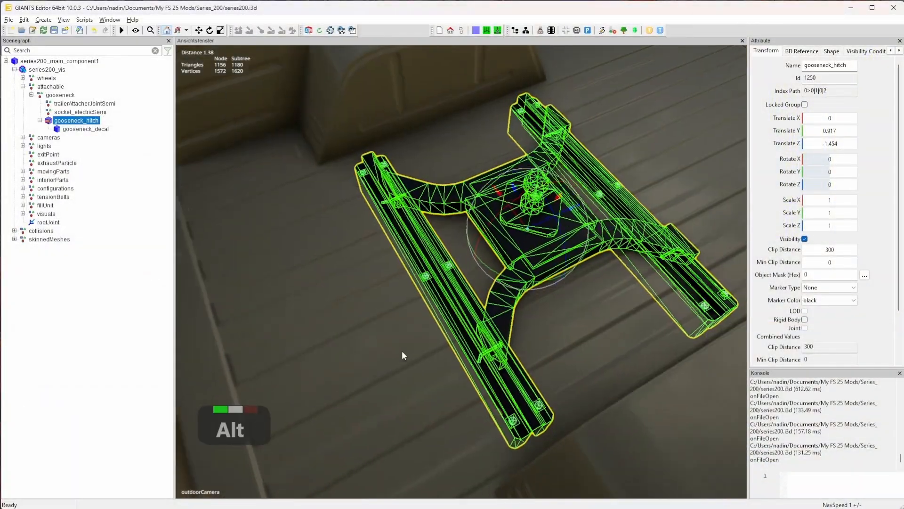
# - Pick the environment info layer's area type and water values from the painted terrain
pyautogui.scroll(5, 402, 350)
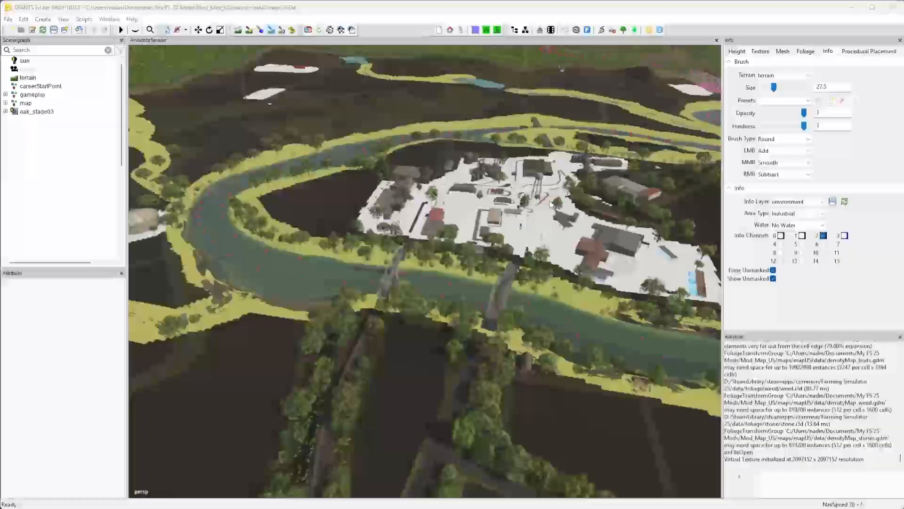
pyautogui.hotkey('ctrl', 'r')
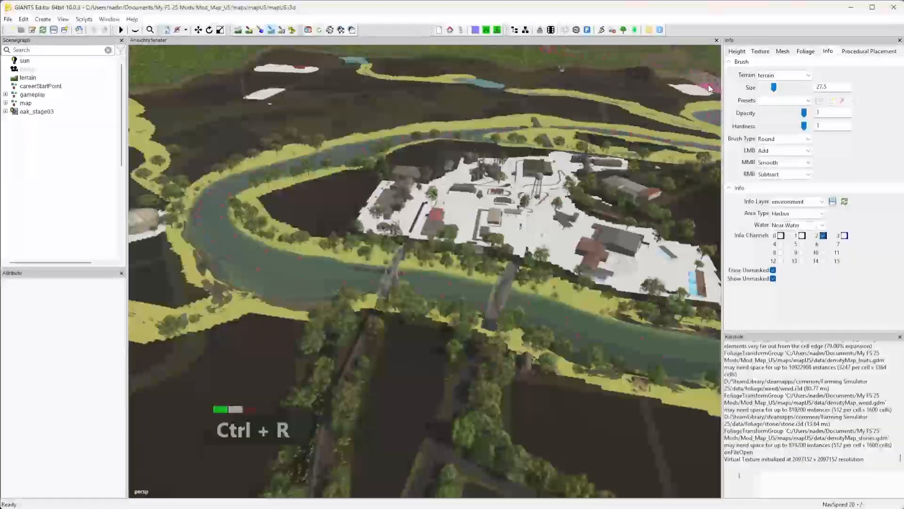
pyautogui.click(797, 201)
pyautogui.click(791, 211)
pyautogui.click(822, 213)
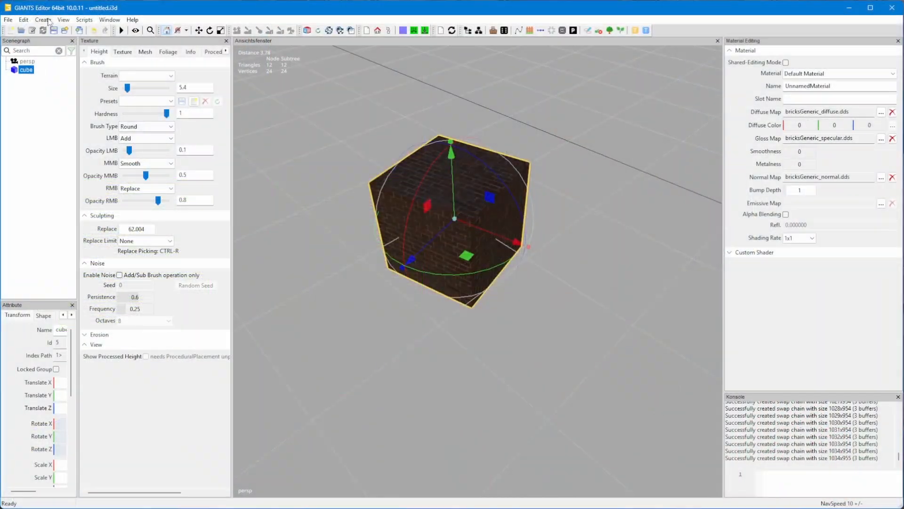
# - Add a light to the scene that contains the cube
pyautogui.click(43, 19)
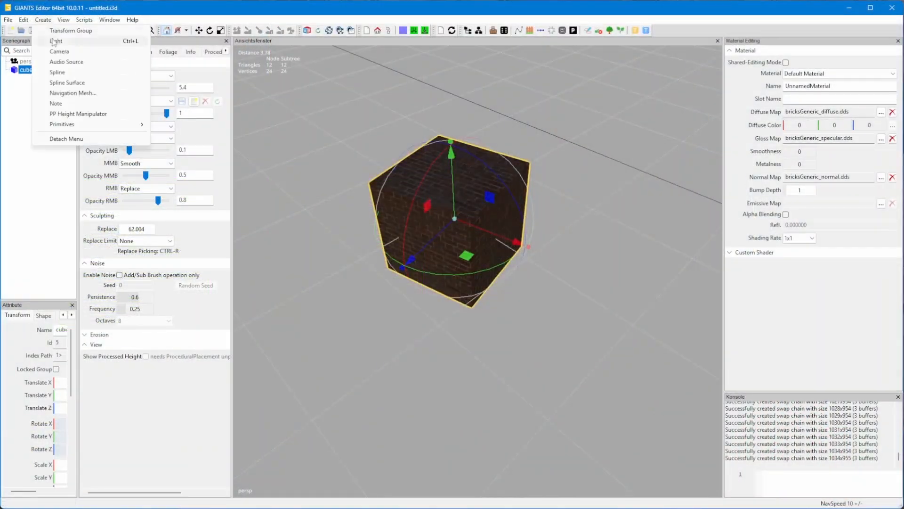
pyautogui.click(55, 41)
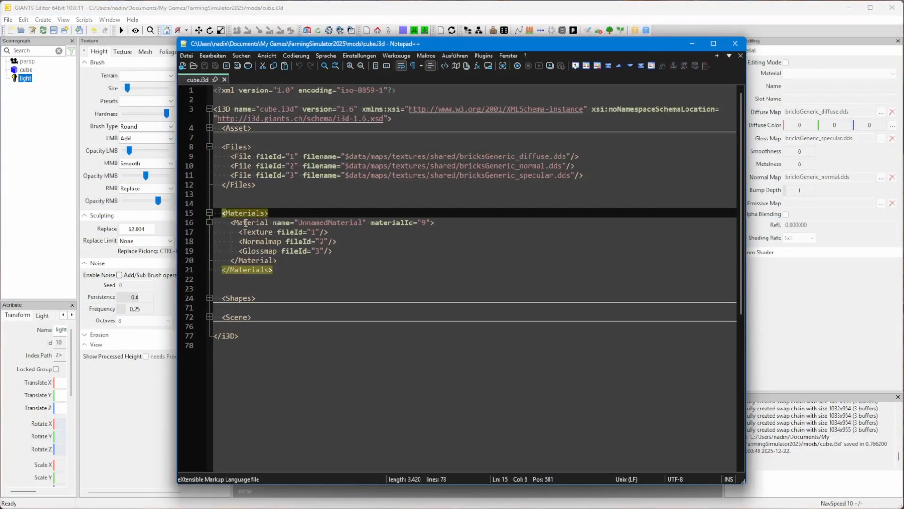
# - Examine the texture, normal map and gloss map entries in the Materials section of cube.i3d in Notepad++
pyautogui.press('Down')
pyautogui.press('Down')
pyautogui.press('Down')
pyautogui.press('Down')
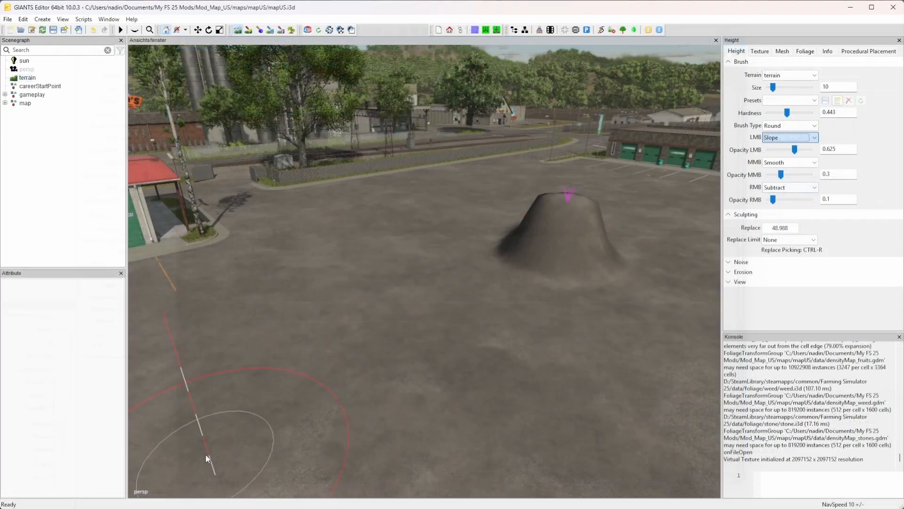
# - Apply the Slope terrain brush from the flat ground in the foreground up to the top of the mound
pyautogui.moveTo(206, 453)
pyautogui.mouseDown()
pyautogui.moveTo(193, 444)
pyautogui.moveTo(277, 397)
pyautogui.moveTo(358, 329)
pyautogui.moveTo(549, 204)
pyautogui.mouseUp()
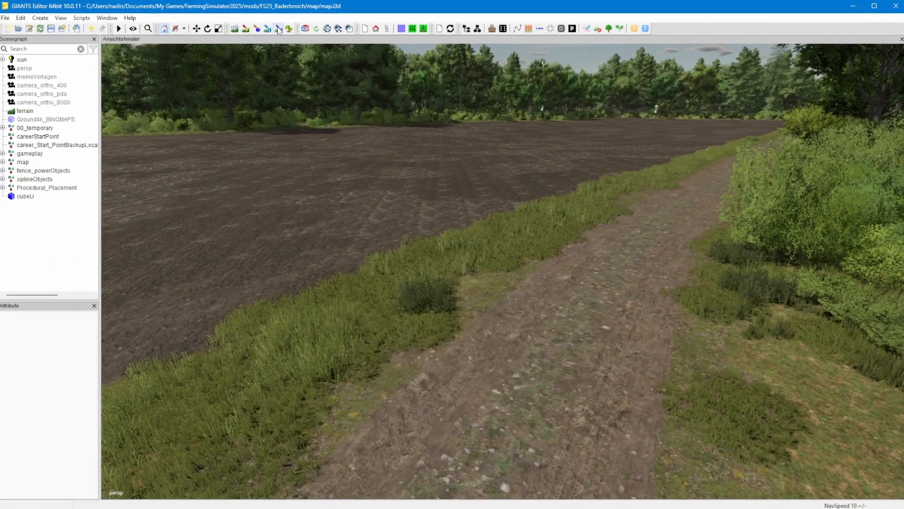
# - Show the Procedural Placement terrain tools, widen their panel and list the available placement areas
pyautogui.click(259, 17)
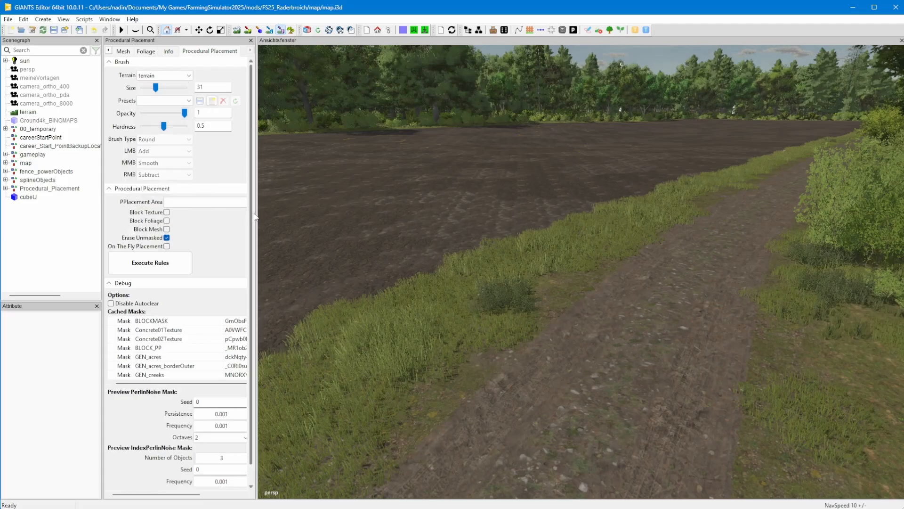
pyautogui.moveTo(257, 215); pyautogui.dragTo(293, 215)
pyautogui.click(213, 202)
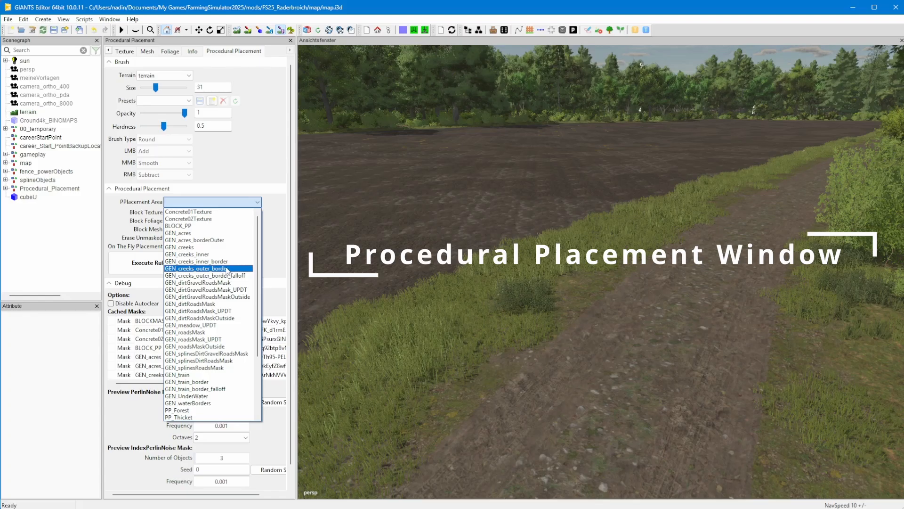
# - Open the Procedural Placement Rules window and look through its Scripts, Distances, Objects and Rules pages
pyautogui.click(110, 21)
pyautogui.click(111, 22)
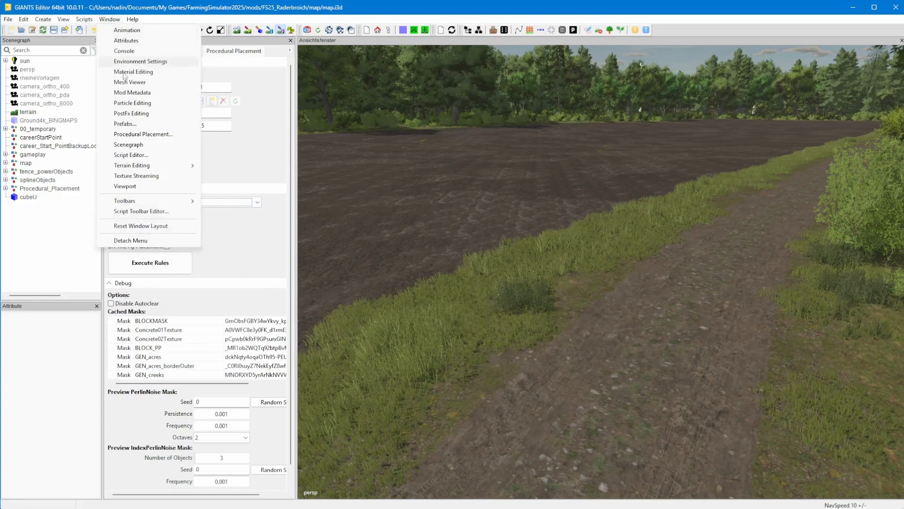
pyautogui.click(144, 135)
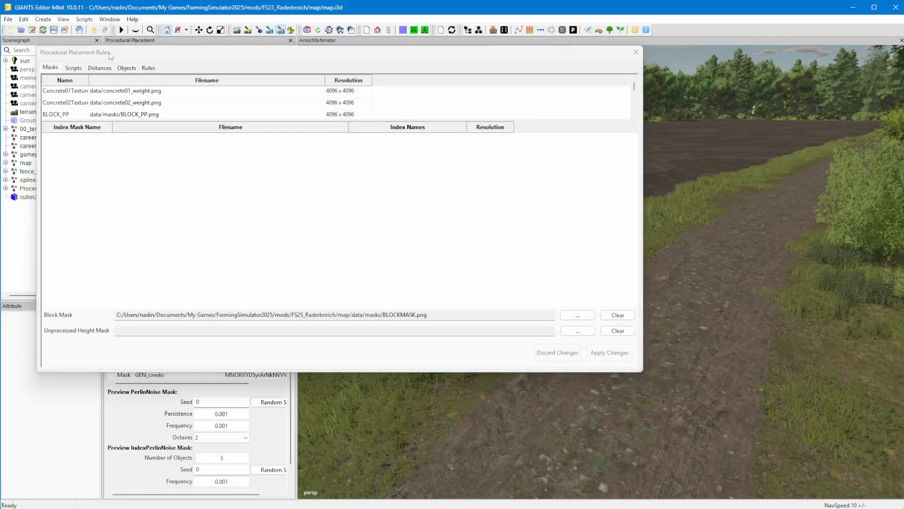
pyautogui.click(75, 69)
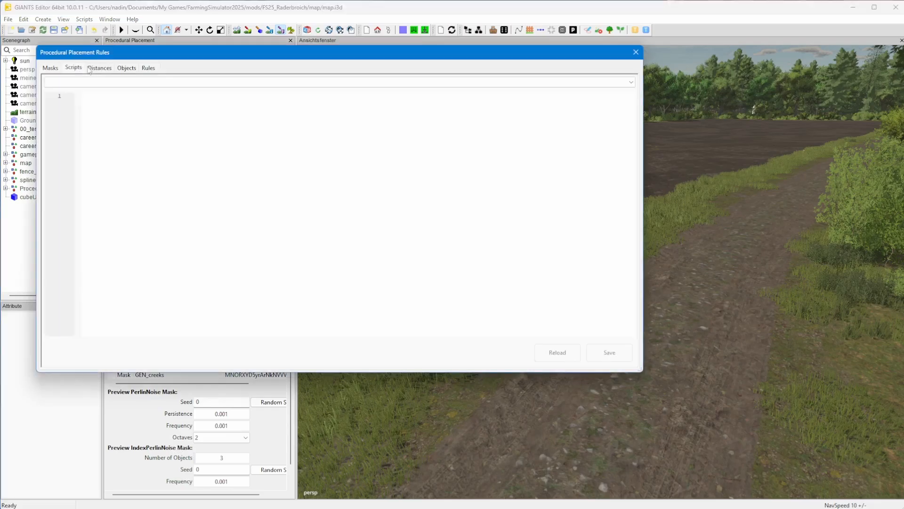
pyautogui.click(99, 69)
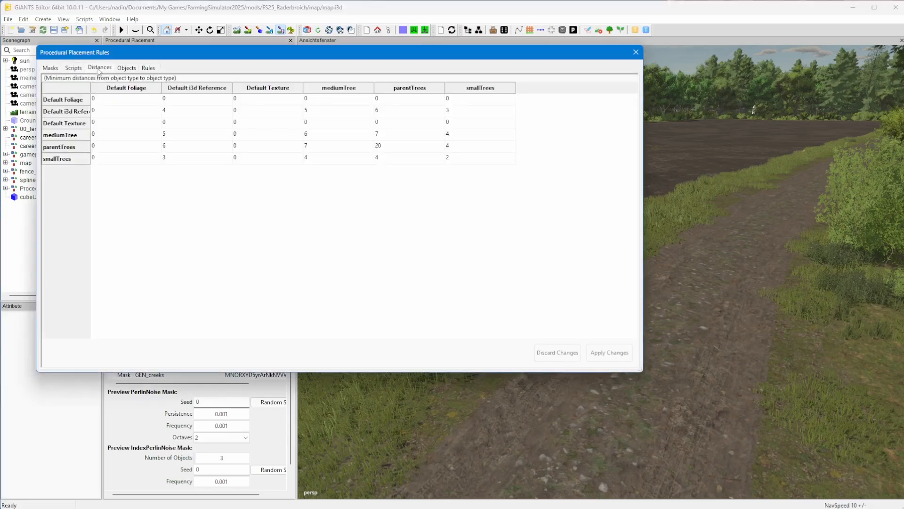
pyautogui.click(121, 69)
pyautogui.click(148, 69)
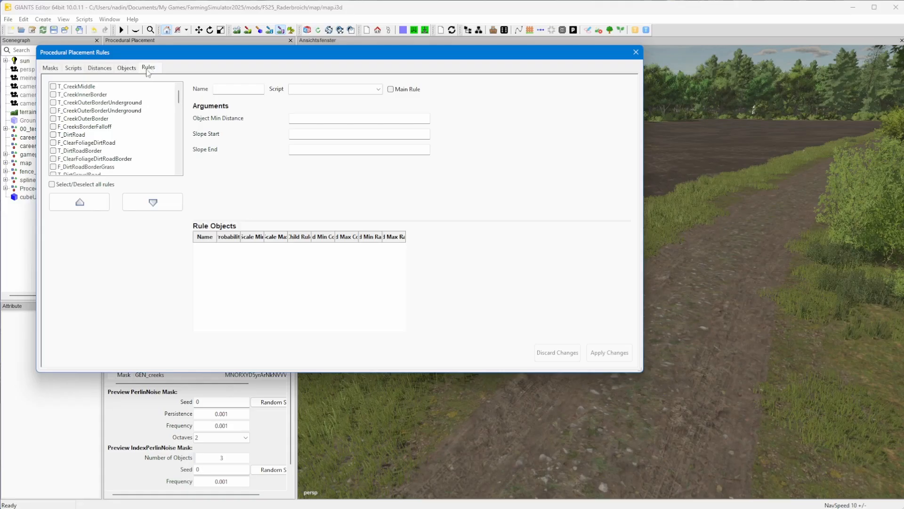
# - Show the masks in the placement rules, enlarge their list, widen the Name column and select GEN_acres
pyautogui.click(55, 68)
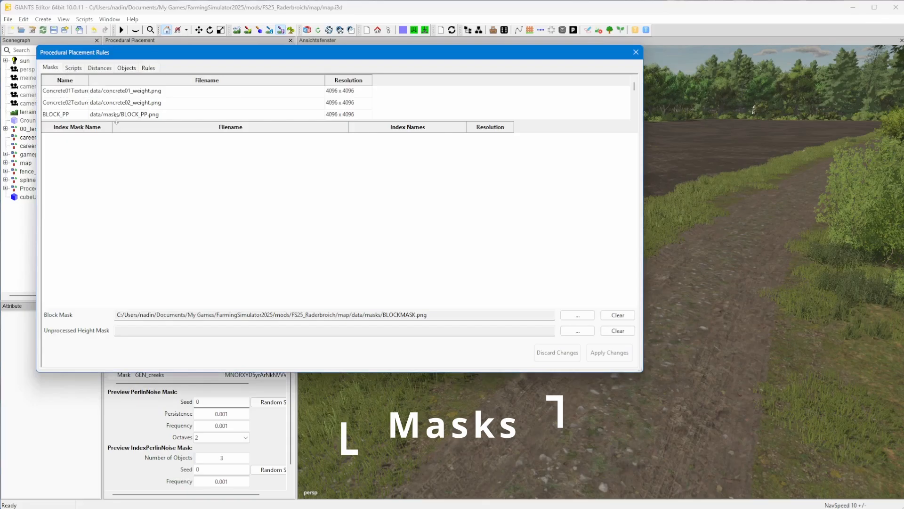
pyautogui.moveTo(115, 123); pyautogui.dragTo(109, 191)
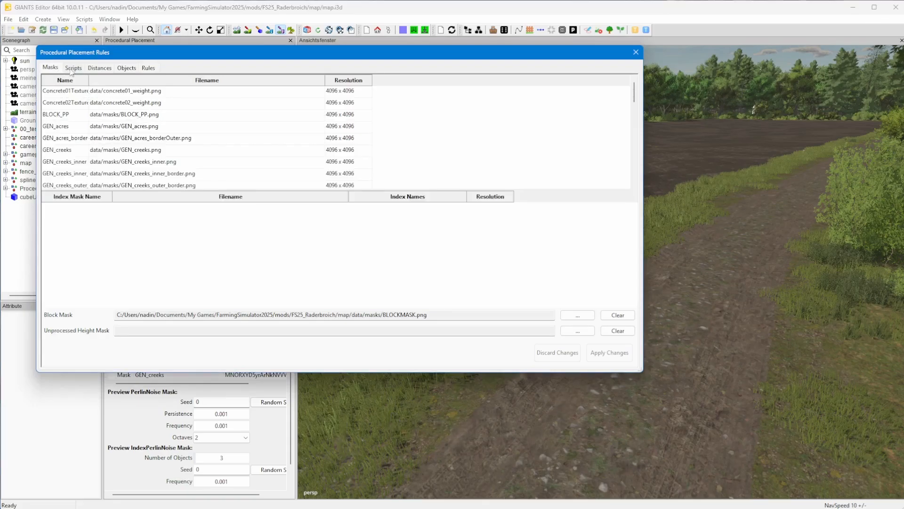
pyautogui.moveTo(89, 81); pyautogui.dragTo(145, 81)
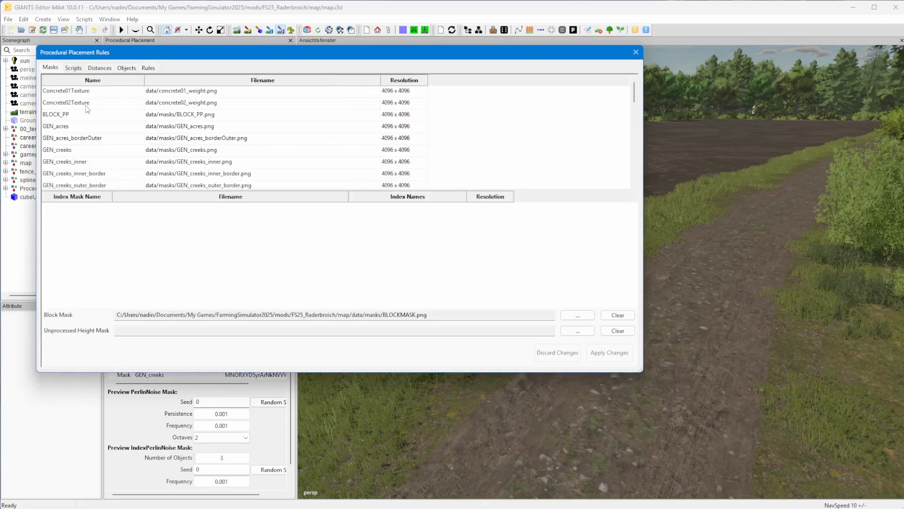
pyautogui.click(65, 129)
# - Uncover the Procedural Placement panel by moving the rules window, and compare its placement area list with the mask names
pyautogui.moveTo(140, 56); pyautogui.dragTo(403, 83)
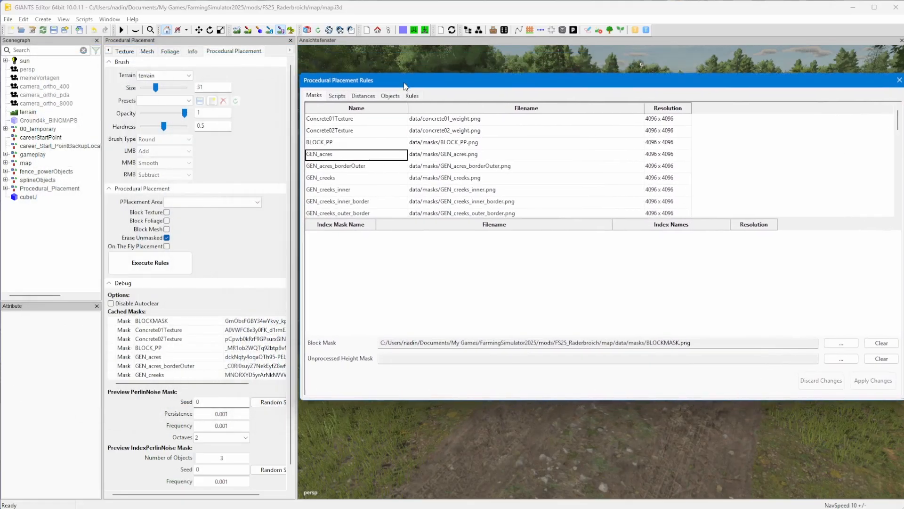
pyautogui.click(247, 203)
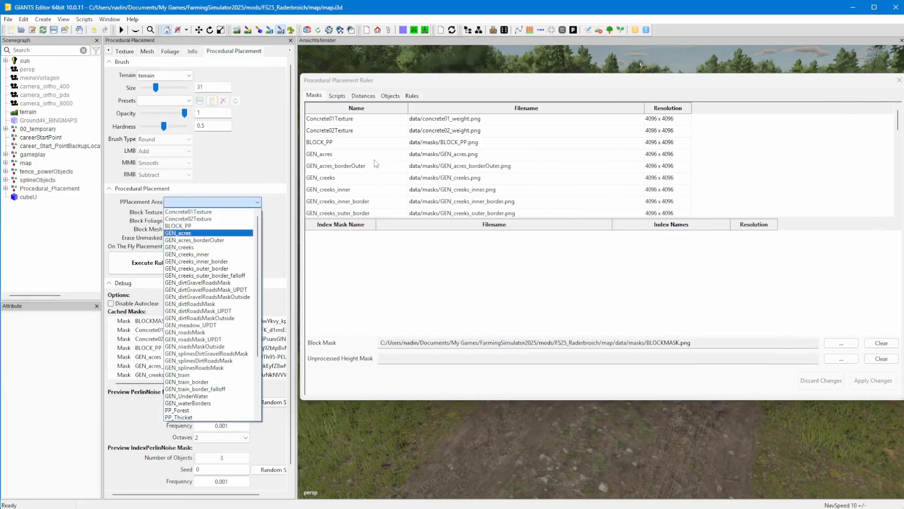
pyautogui.click(418, 82)
pyautogui.moveTo(392, 81); pyautogui.dragTo(243, 93)
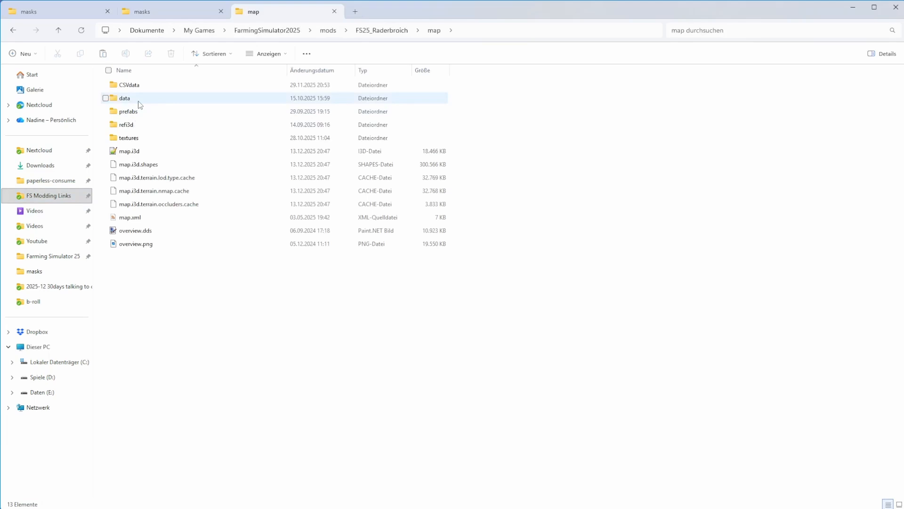
# - In File Explorer, open the map's data/masks folder and examine the BLOCK_PP and BLOCKMASK mask images
pyautogui.doubleClick(134, 100)
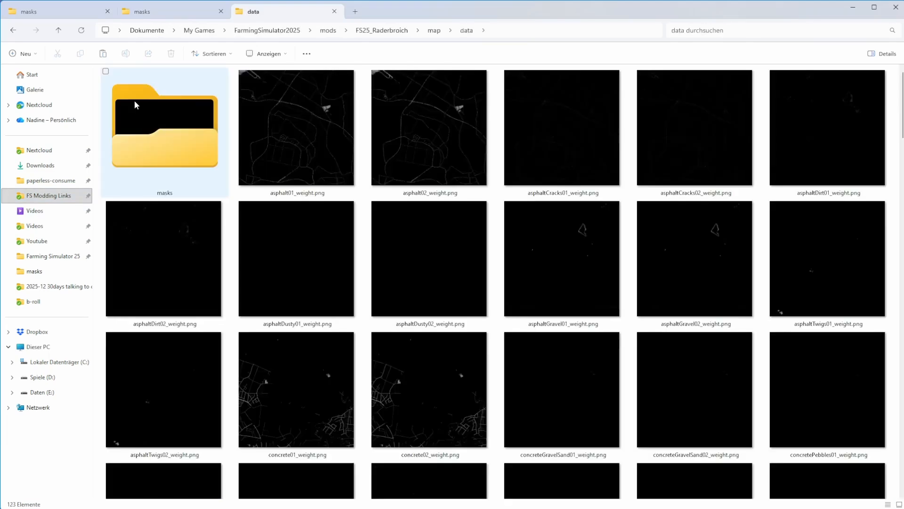
pyautogui.doubleClick(135, 102)
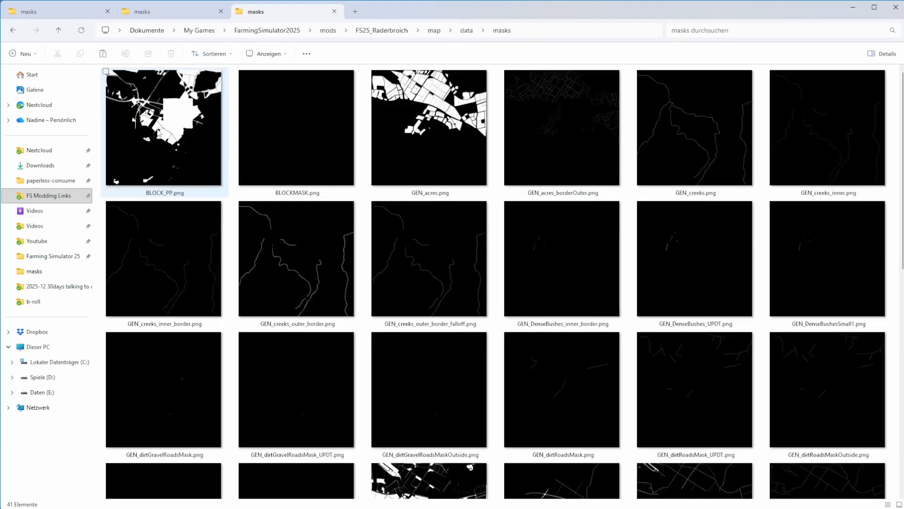
pyautogui.moveTo(158, 133)
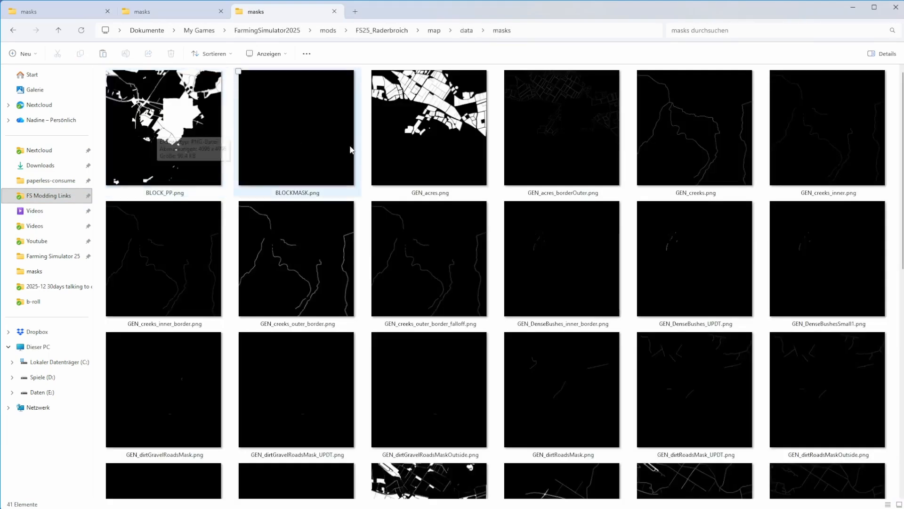
pyautogui.moveTo(355, 147)
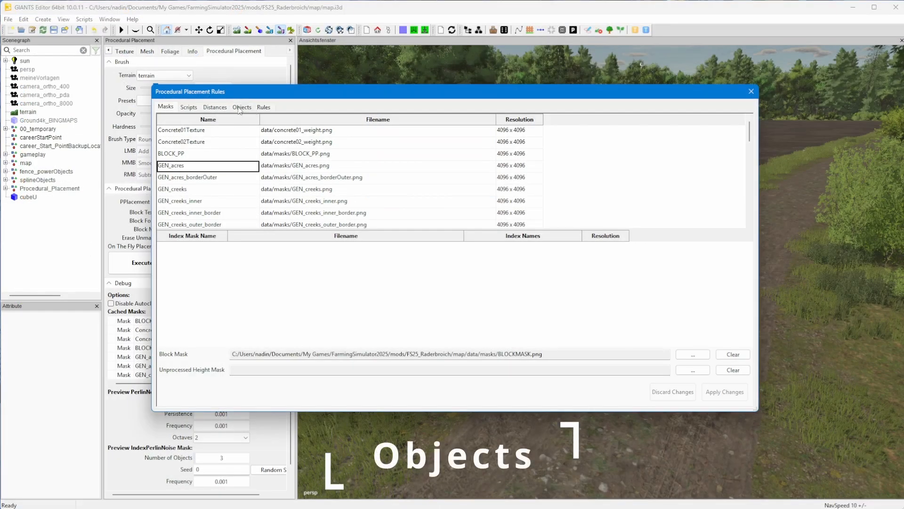
# - Examine the add and delete options for texture and foliage placement objects, and widen the Reference i3d column to show full paths
pyautogui.click(240, 108)
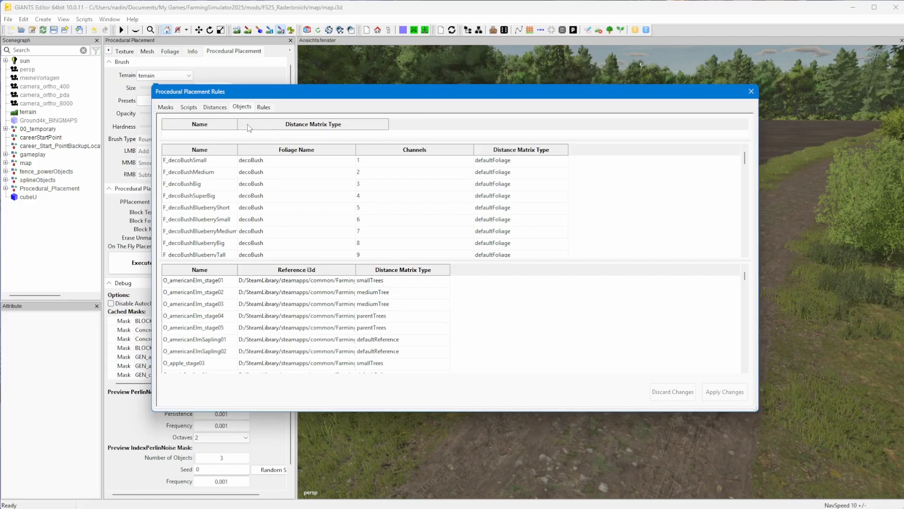
pyautogui.rightClick(394, 124)
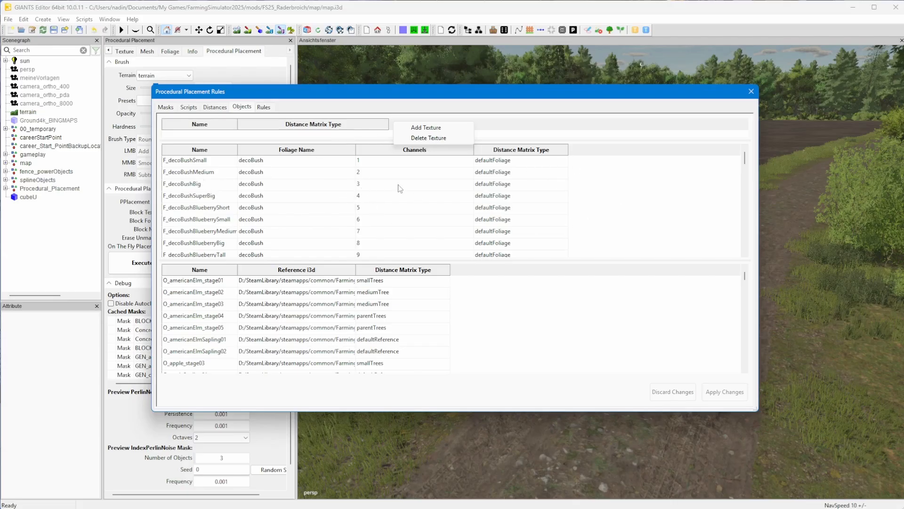
pyautogui.click(601, 213)
pyautogui.rightClick(602, 184)
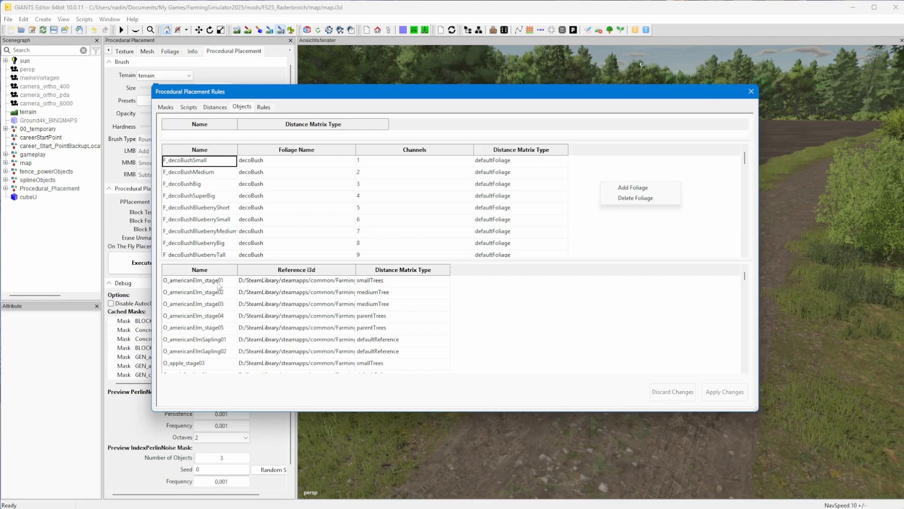
pyautogui.click(357, 275)
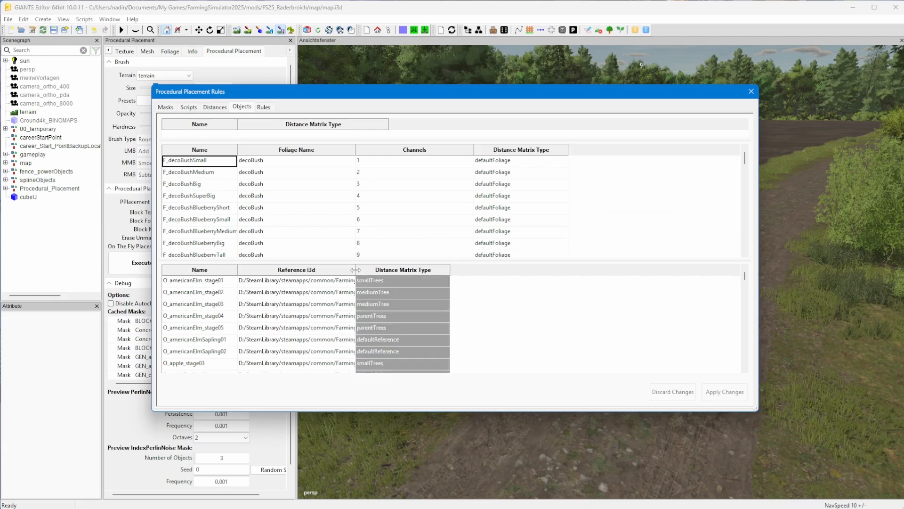
pyautogui.moveTo(356, 278); pyautogui.dragTo(590, 280)
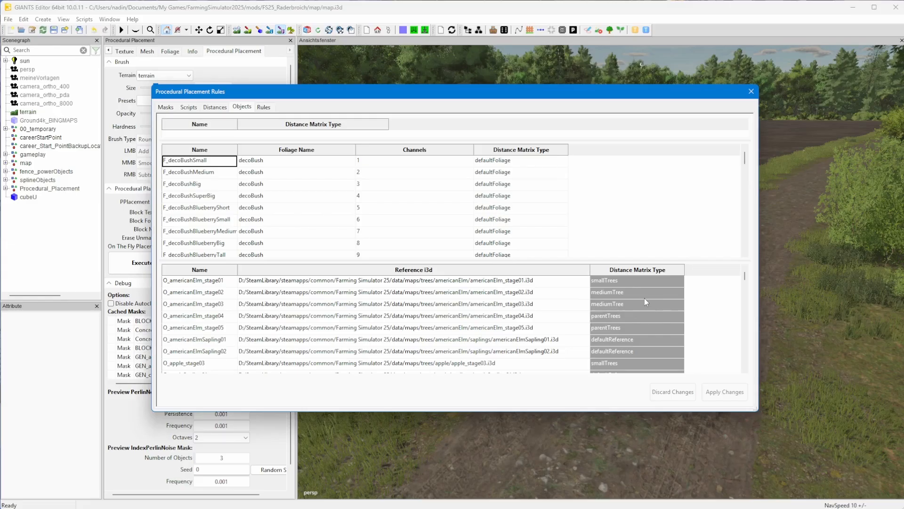
# - Examine the settings and rule objects of the T_CreekMiddle, F_CreekOuterBorderUnderground and T_GrassBase placement rules
pyautogui.click(260, 110)
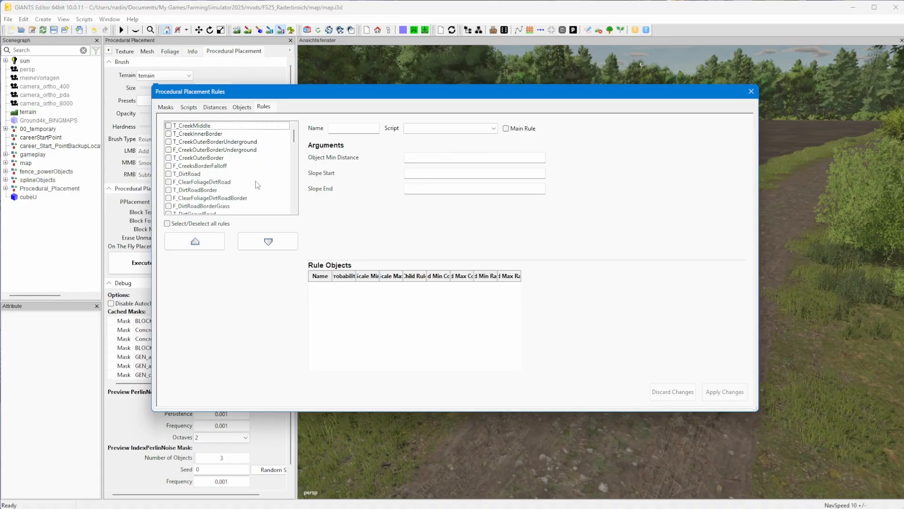
pyautogui.click(204, 126)
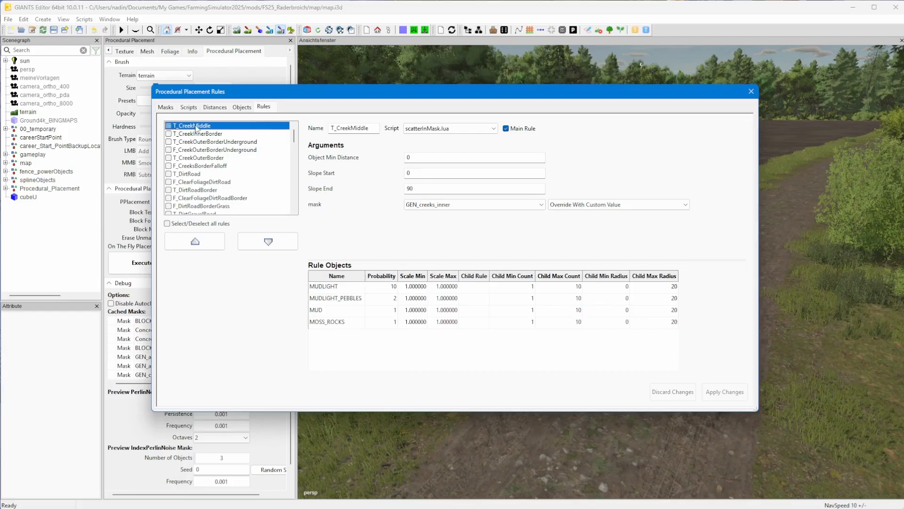
pyautogui.click(201, 149)
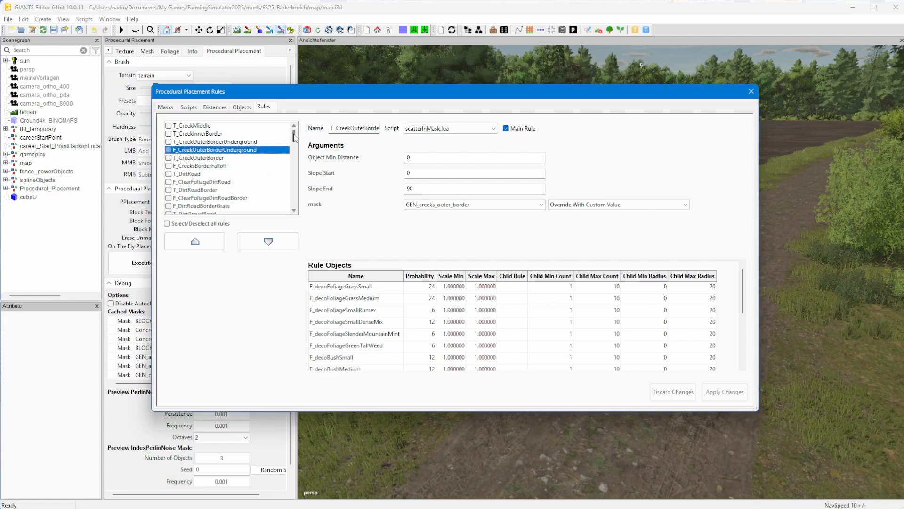
pyautogui.moveTo(295, 136); pyautogui.dragTo(296, 200)
pyautogui.click(216, 197)
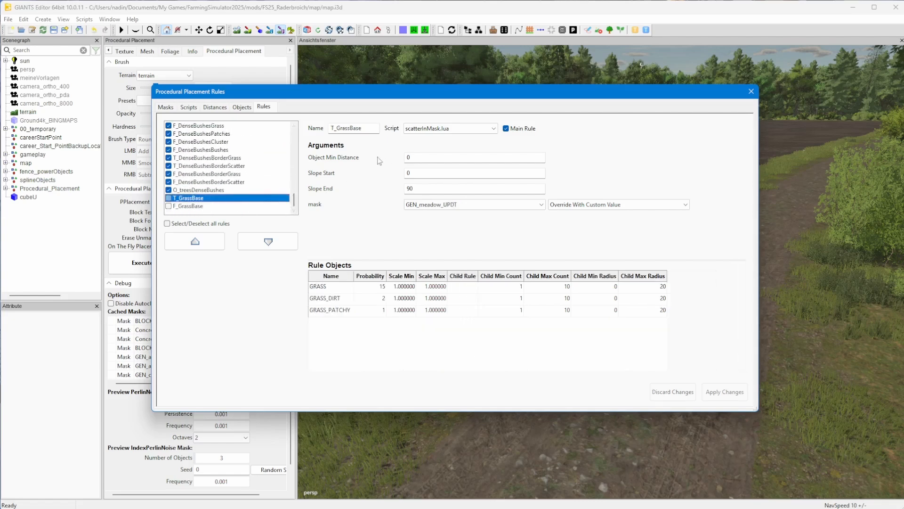
# - Review the scripts available for the T_GrassBase rule, keeping scatterInMask.lua
pyautogui.click(354, 129)
pyautogui.click(417, 130)
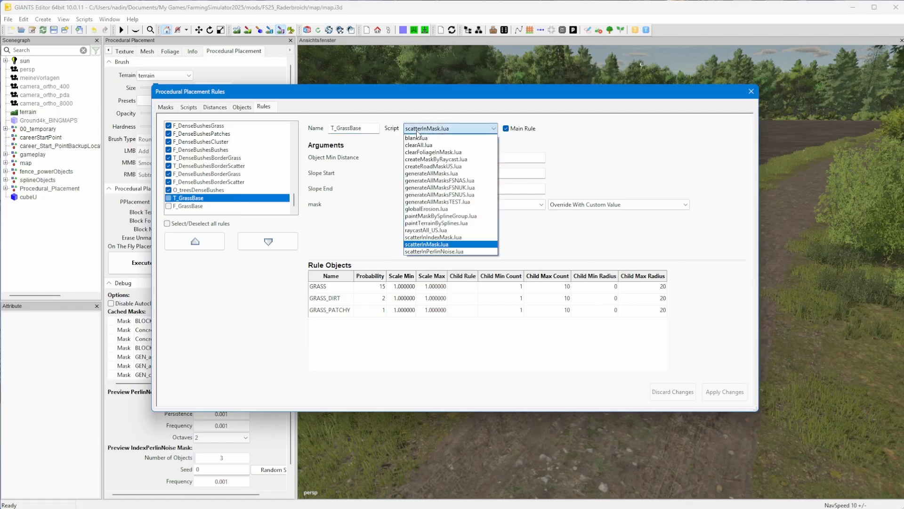
pyautogui.click(418, 131)
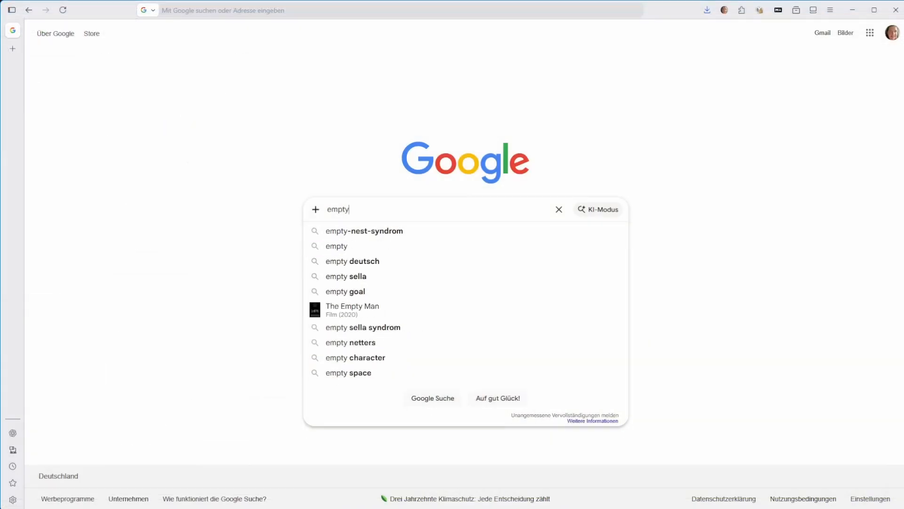
# - Search Google for "empty mod map farming simulator 25" and look through the results
pyautogui.write('mod map ')
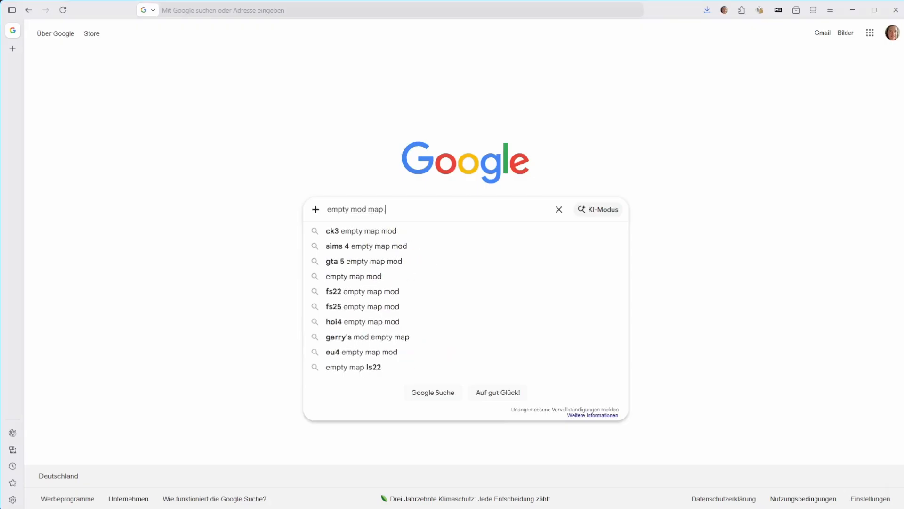
pyautogui.write('farming simula')
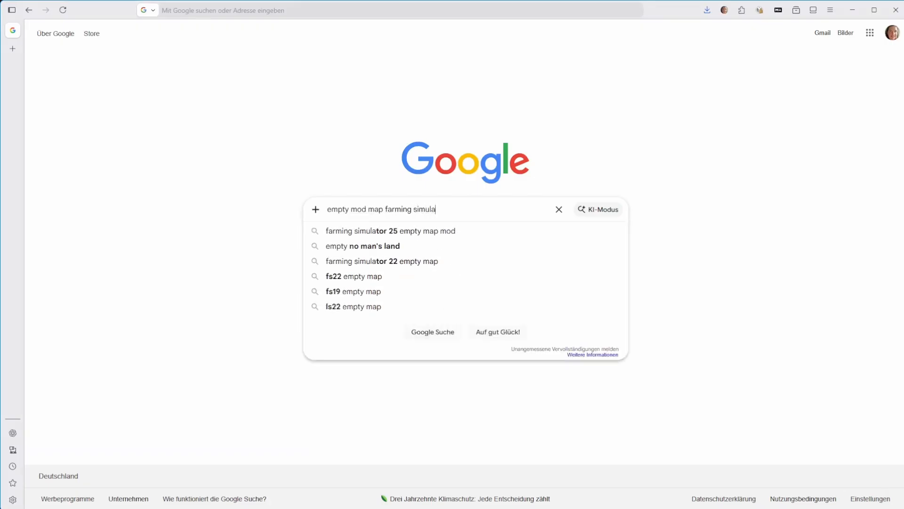
pyautogui.write('tor 25')
pyautogui.press('Return')
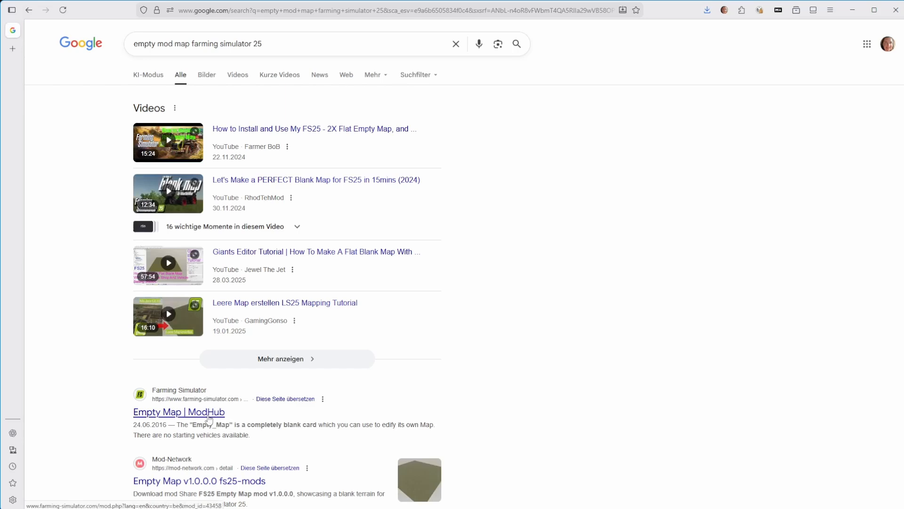
pyautogui.scroll(-5, 209, 419)
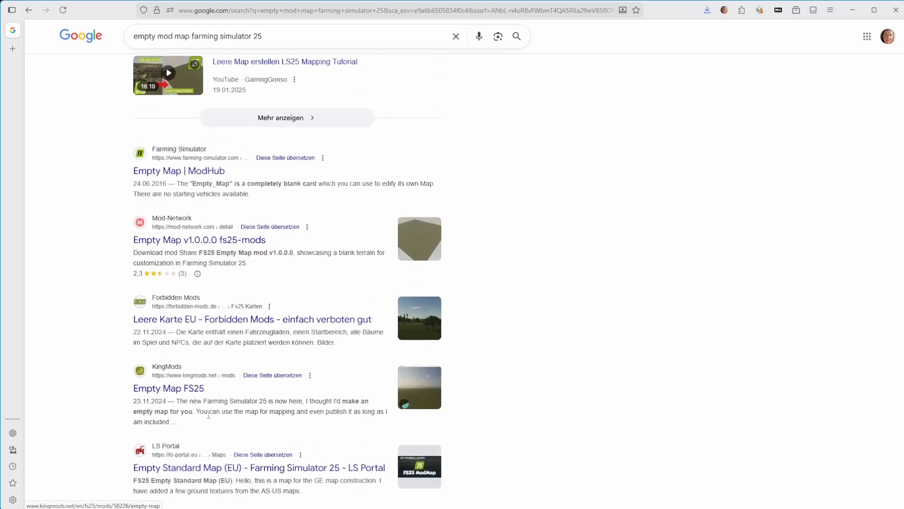
pyautogui.scroll(-3, 211, 416)
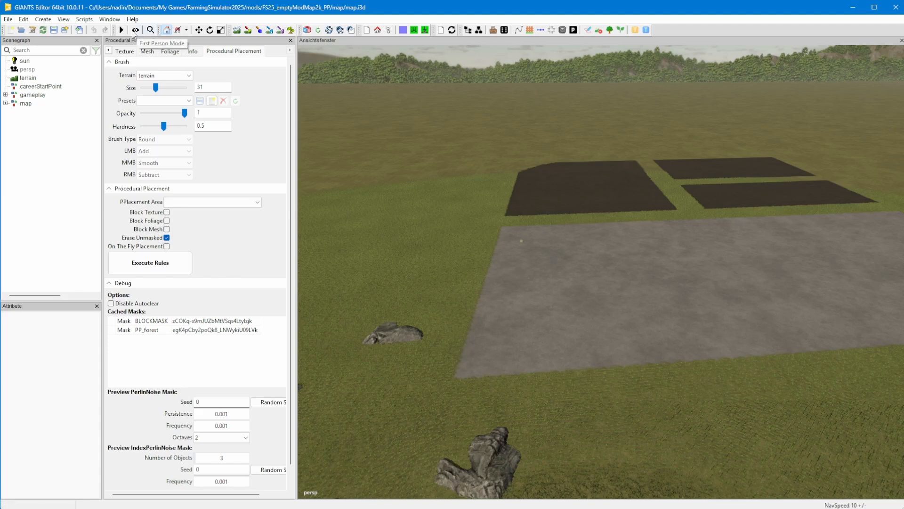
# - In GIANTS Editor, open the Procedural Placement rules and enlarge the mask list above the index masks
pyautogui.click(111, 19)
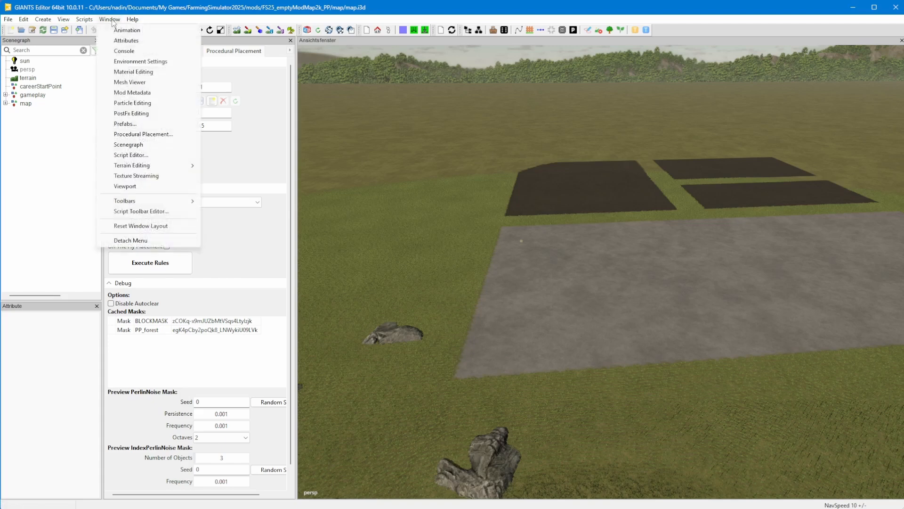
pyautogui.click(138, 136)
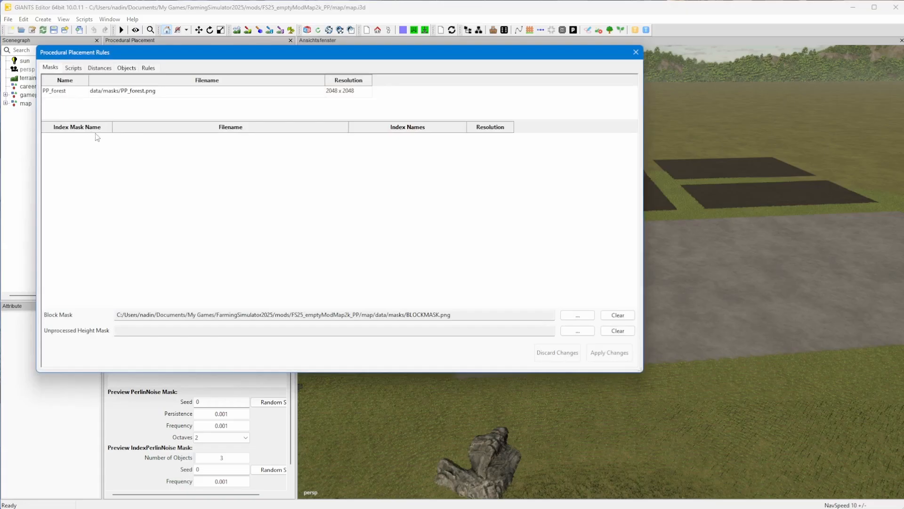
pyautogui.doubleClick(80, 91)
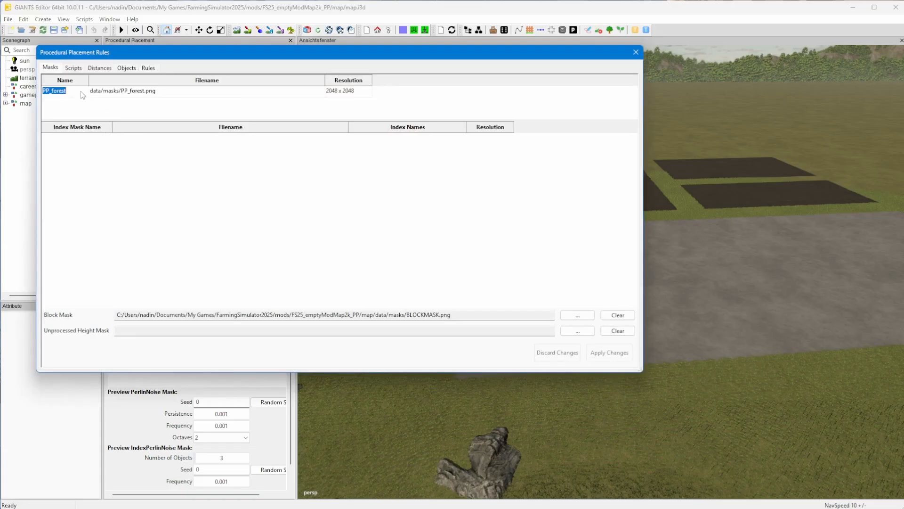
pyautogui.click(111, 116)
pyautogui.moveTo(118, 121); pyautogui.dragTo(105, 220)
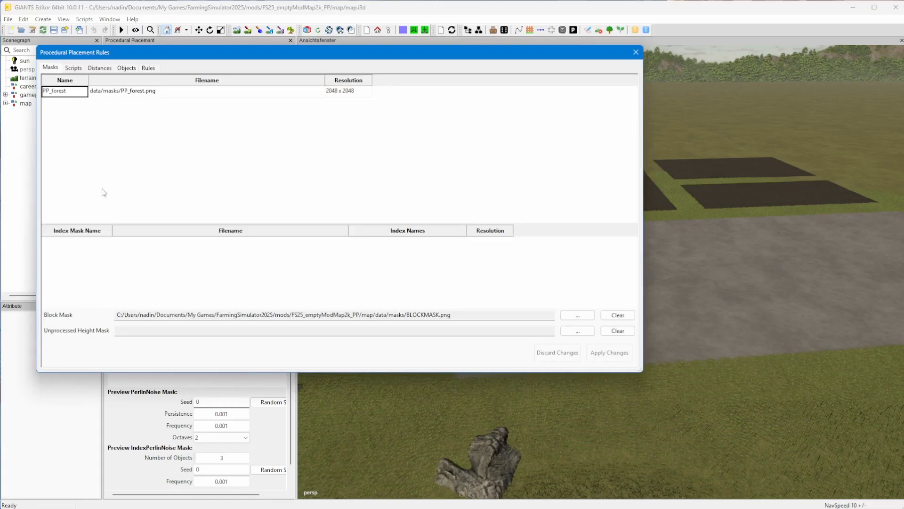
# - Delete the PP_forest mask from the procedural placement masks
pyautogui.rightClick(72, 83)
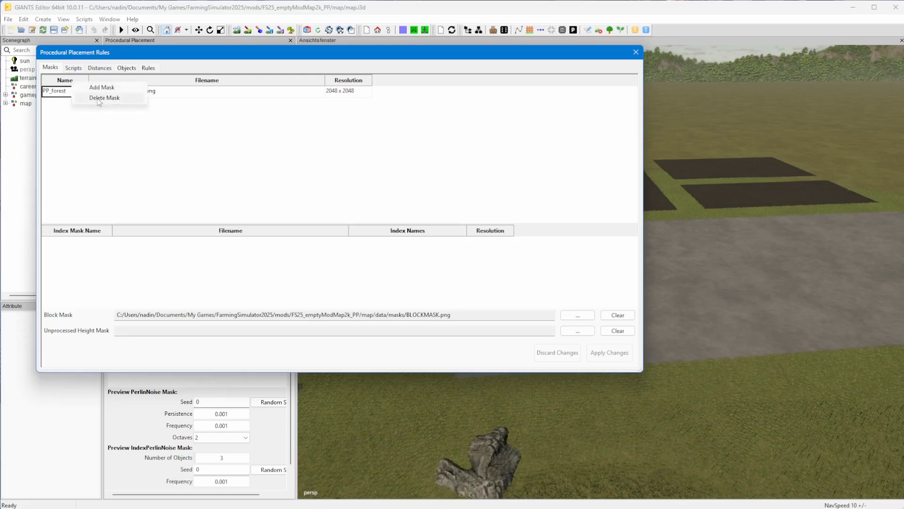
pyautogui.click(99, 98)
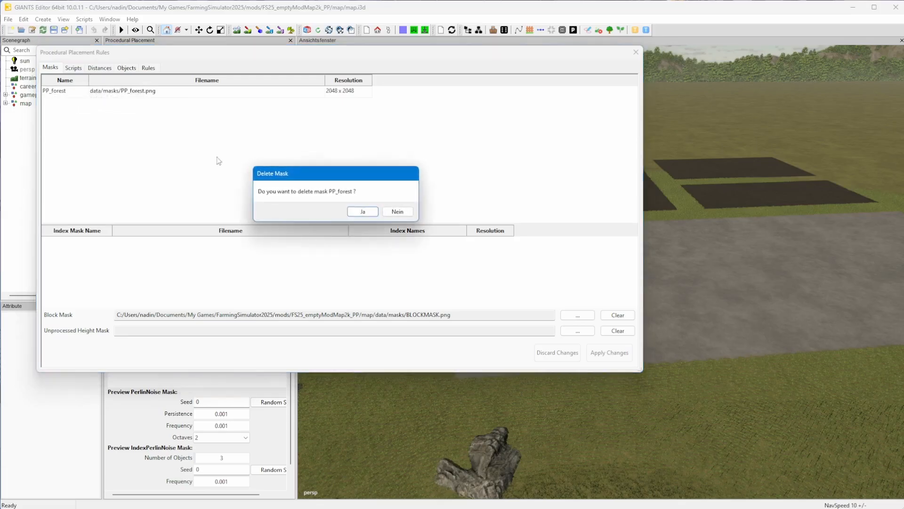
pyautogui.click(361, 211)
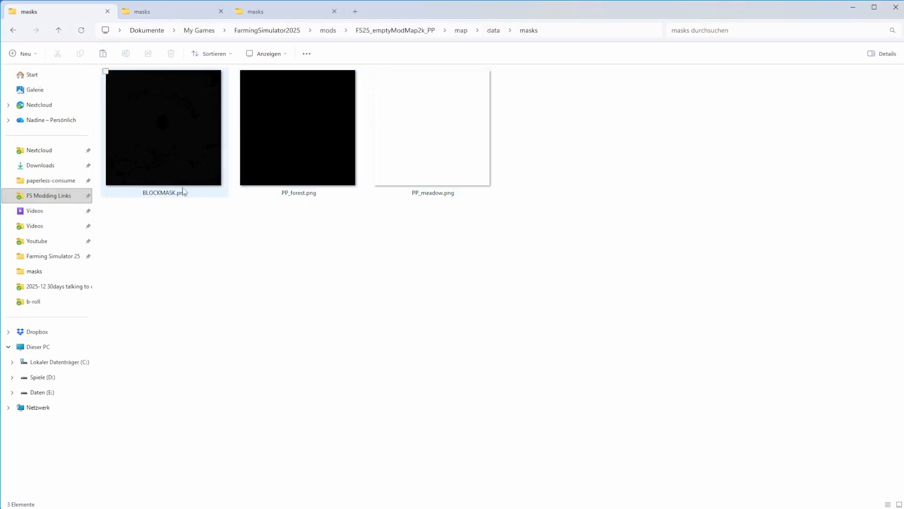
# - In File Explorer, go to the mapUS data/masks folder and view the GEN_gravel.png mask image
pyautogui.moveTo(190, 200)
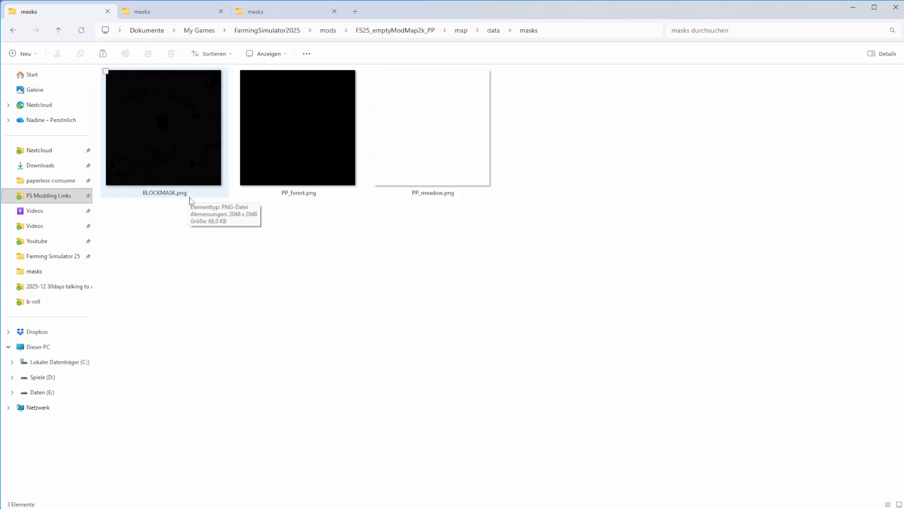
pyautogui.hotkey('ctrl', 'Tab')
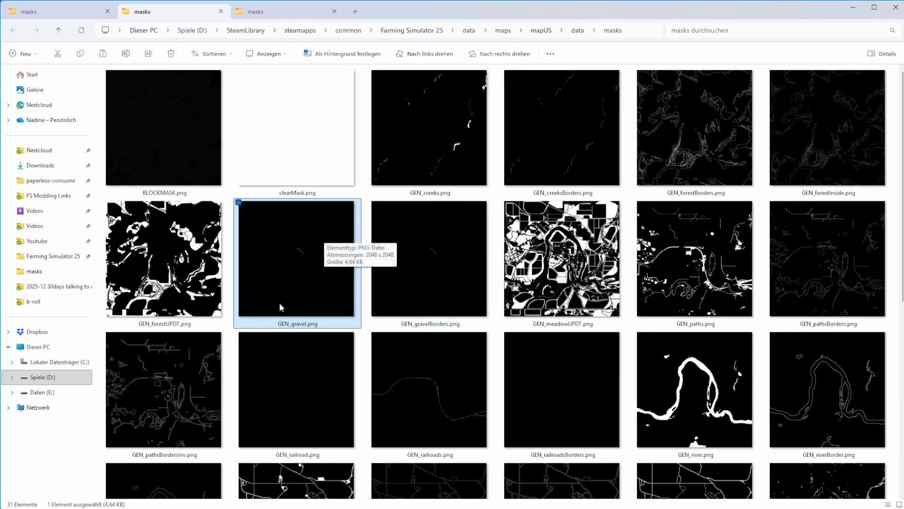
pyautogui.doubleClick(292, 276)
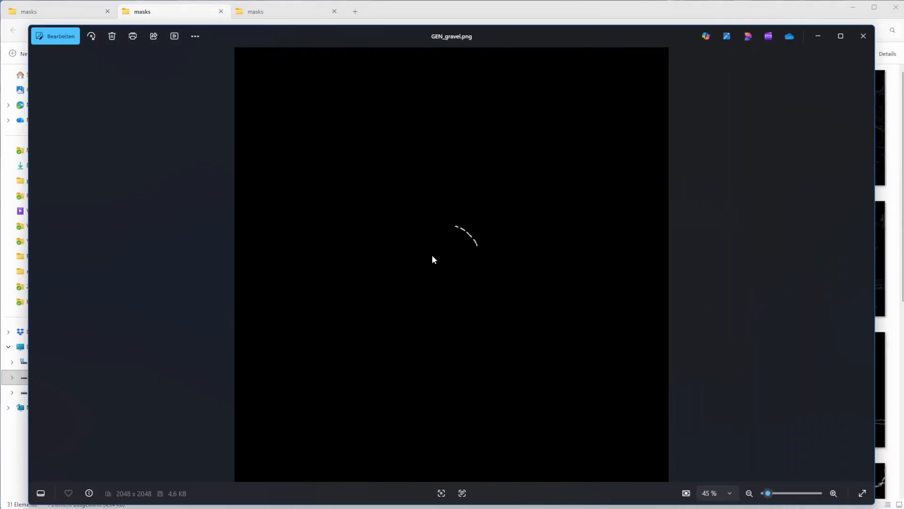
pyautogui.click(863, 36)
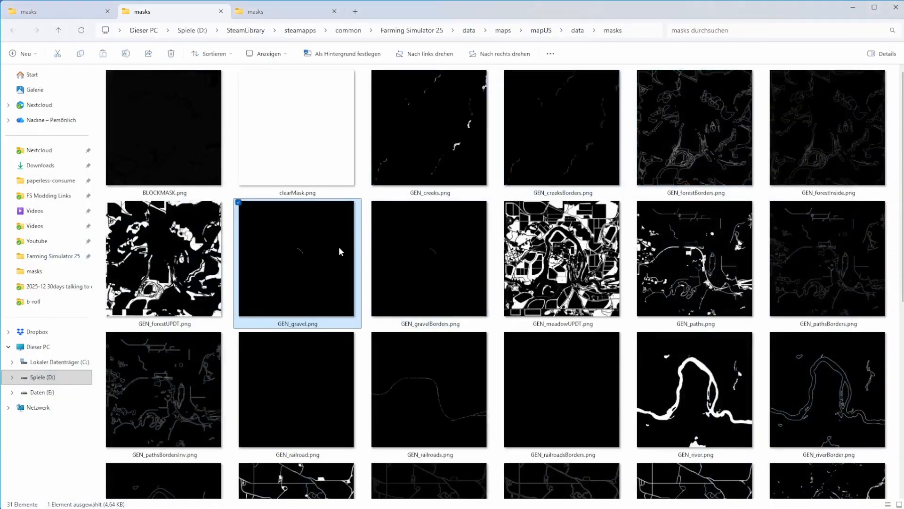
# - Copy GEN_gravel.png from the mapUS masks folder into the masks folder of FS25_emptyModMap2k_PP
pyautogui.rightClick(338, 247)
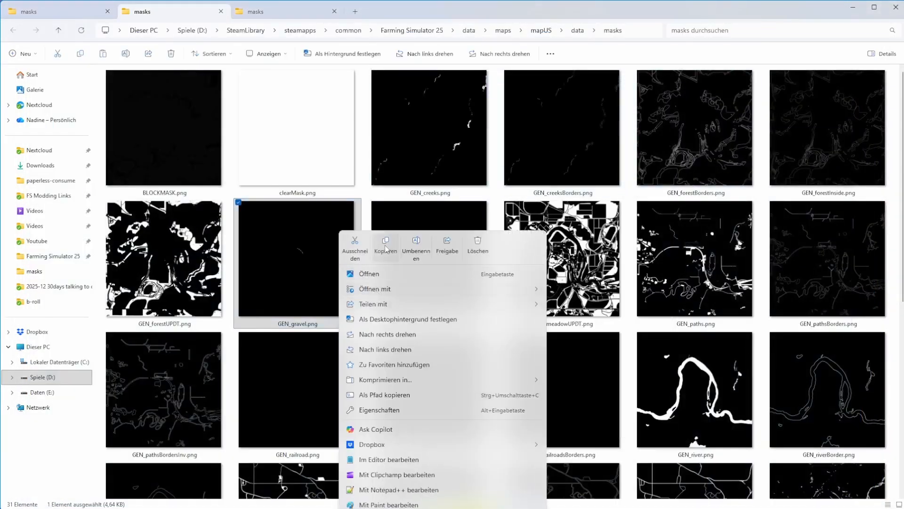
pyautogui.press('Escape')
pyautogui.click(62, 14)
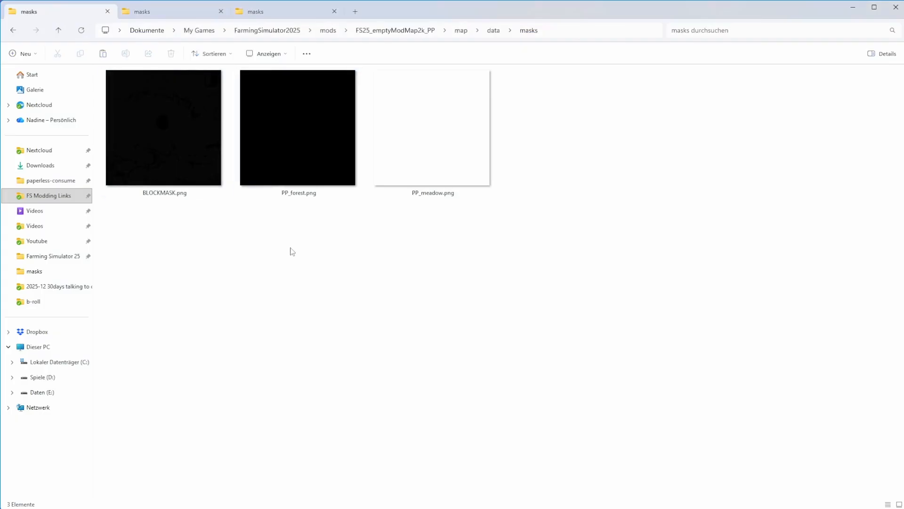
pyautogui.hotkey('ctrl', 'v')
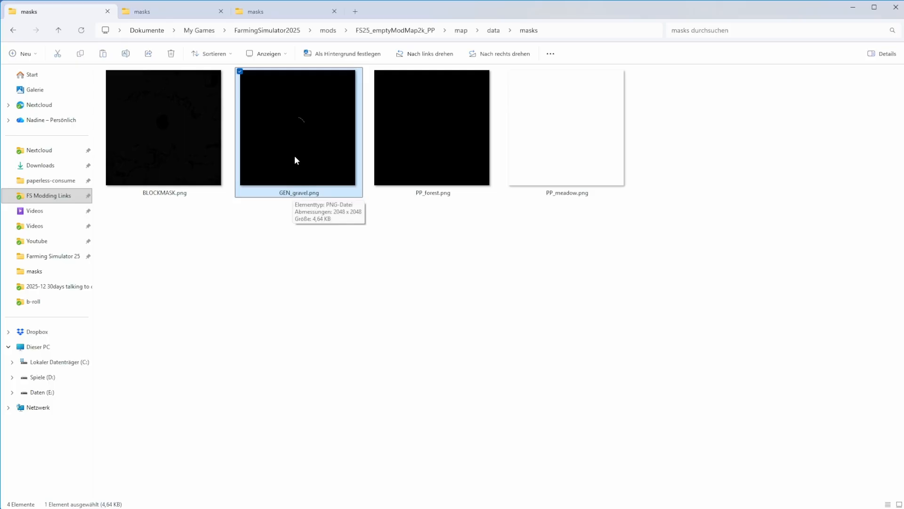
# - Rename the copied GEN_gravel.png mask image as PP_bushLand.png
pyautogui.click(286, 193)
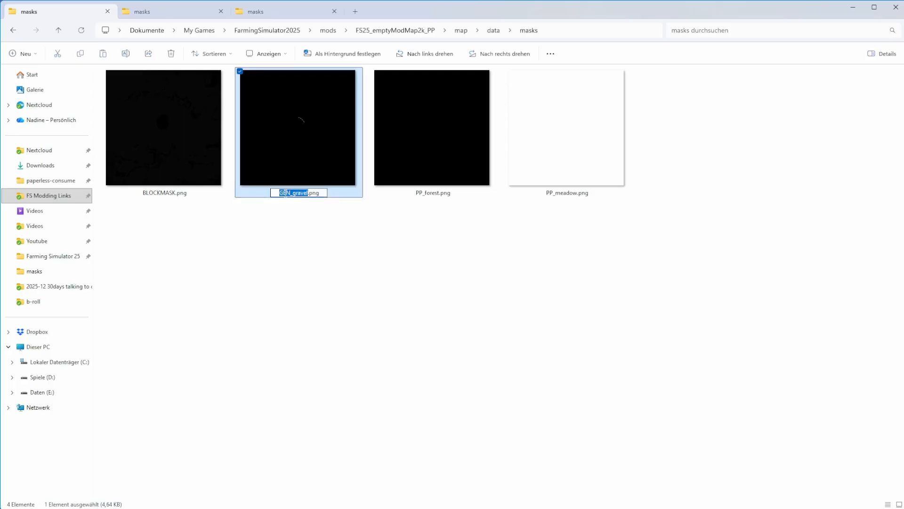
pyautogui.write('PP')
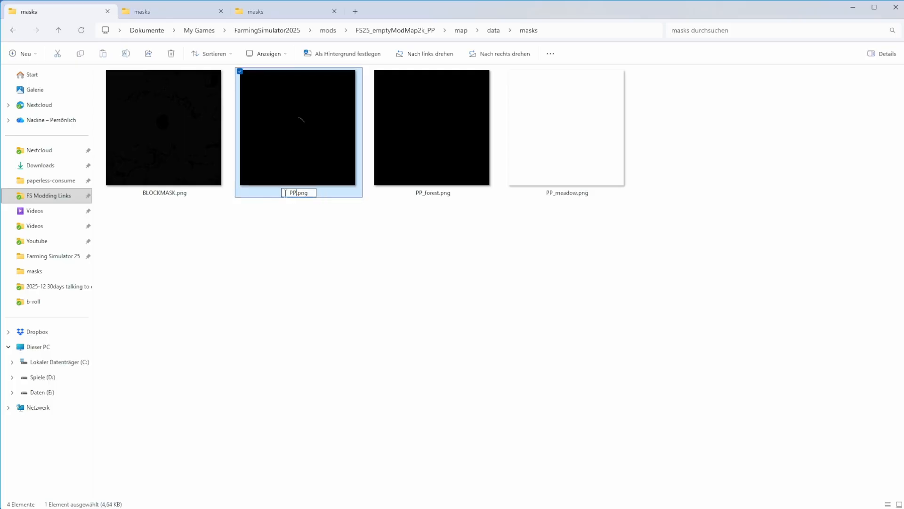
pyautogui.write('_bushLand')
pyautogui.press('Return')
pyautogui.click(288, 209)
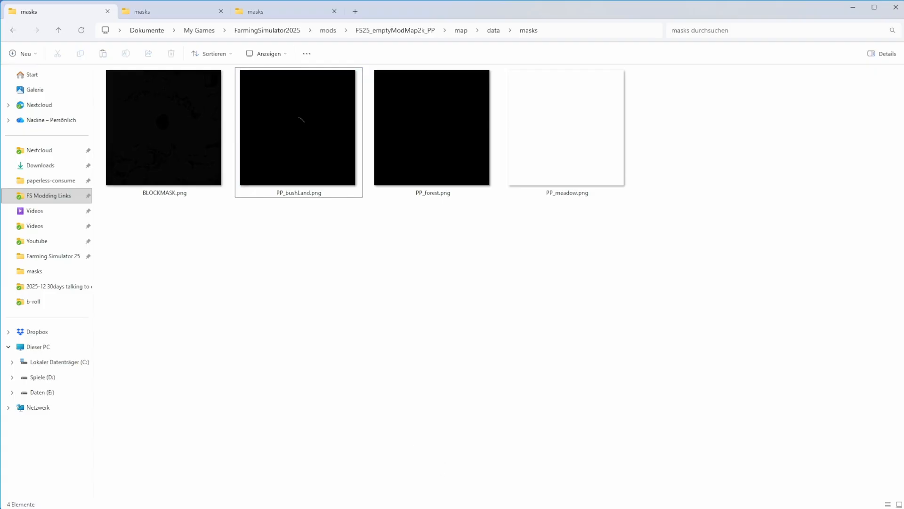
# - In GIANTS Editor, add PP_bushLand.png from the map/data/masks folder of FS25_emptyModMap2k_PP as a new mask
pyautogui.hotkey('alt', 'Tab')
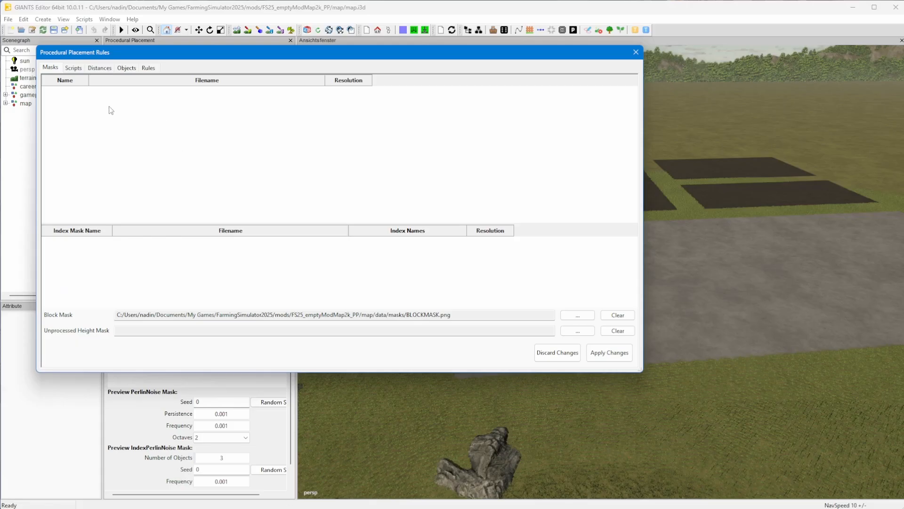
pyautogui.rightClick(186, 108)
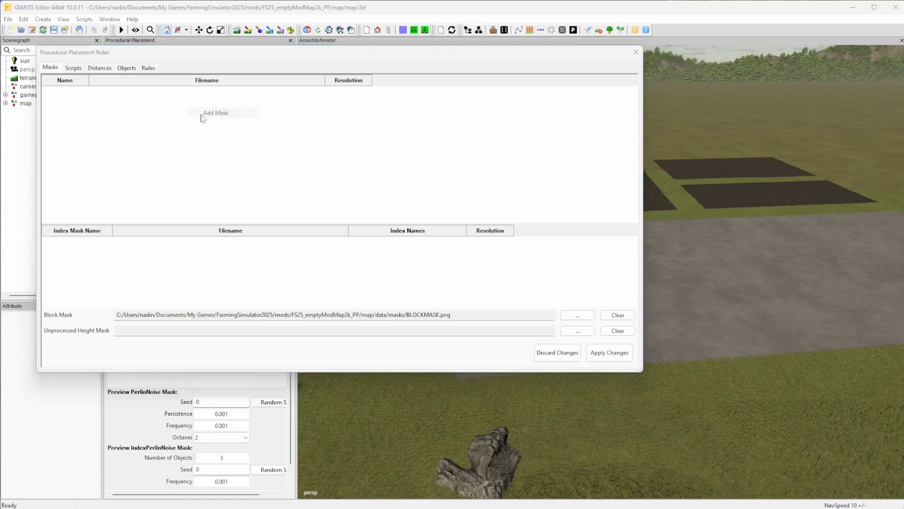
pyautogui.click(202, 113)
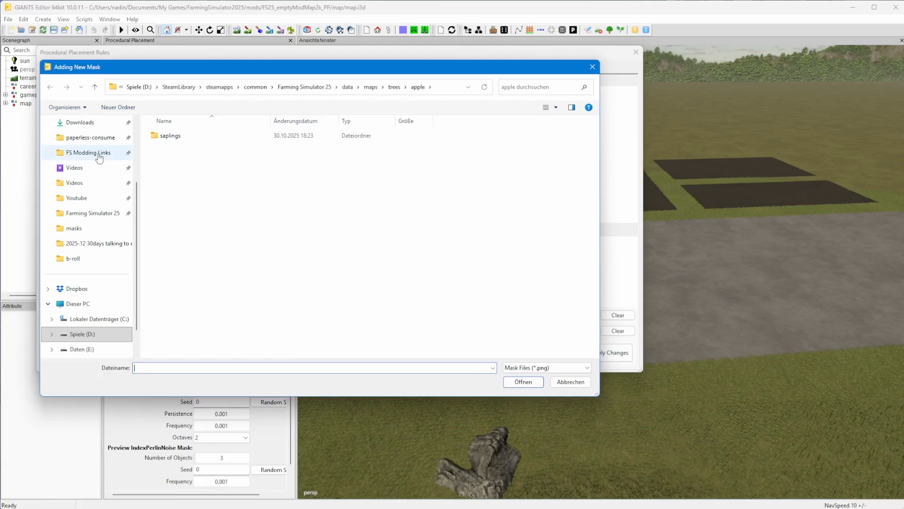
pyautogui.click(99, 157)
pyautogui.doubleClick(212, 286)
pyautogui.click(278, 88)
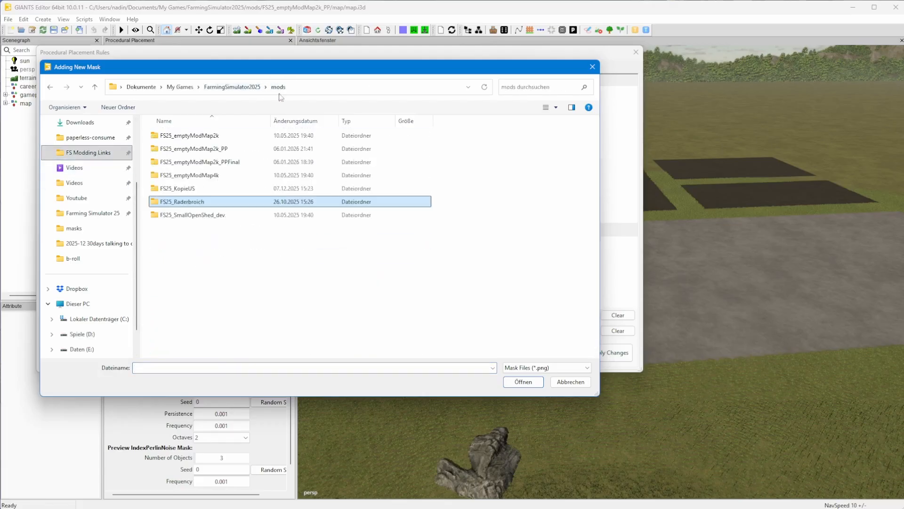
pyautogui.doubleClick(193, 149)
pyautogui.doubleClick(167, 136)
pyautogui.doubleClick(167, 136)
pyautogui.doubleClick(223, 139)
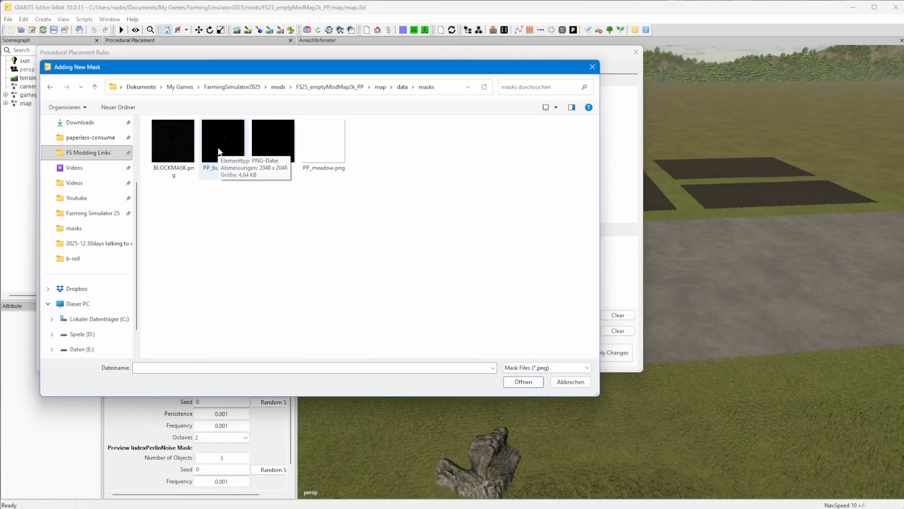
pyautogui.click(218, 152)
pyautogui.click(518, 384)
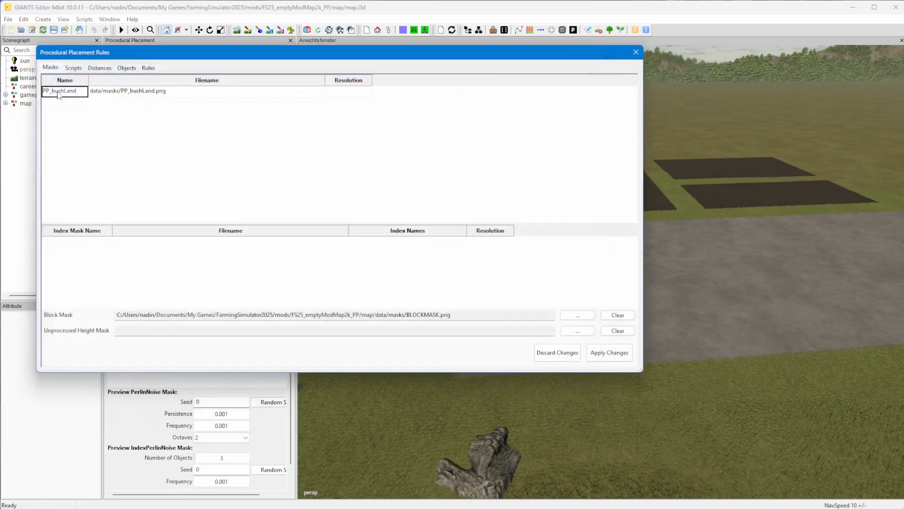
# - Keep PP_bushLand as the mask name, apply the mask changes and close the Procedural Placement rules
pyautogui.doubleClick(61, 93)
pyautogui.press('Return')
pyautogui.click(625, 356)
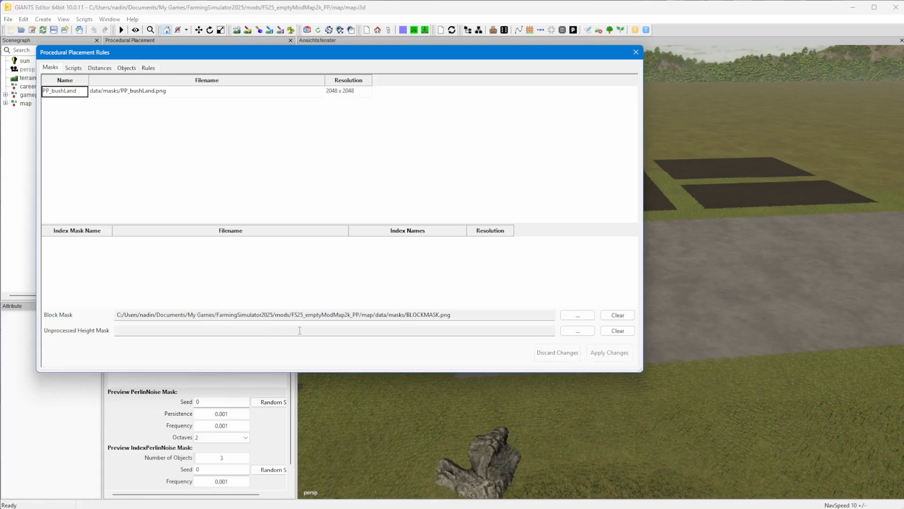
pyautogui.click(636, 53)
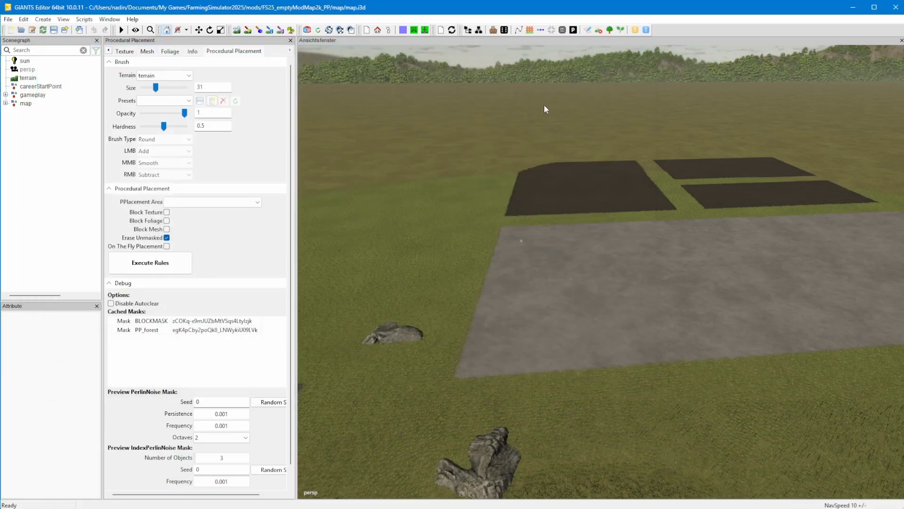
# - Activate procedural placement painting and choose PP_bushLand as the placement area
pyautogui.click(281, 31)
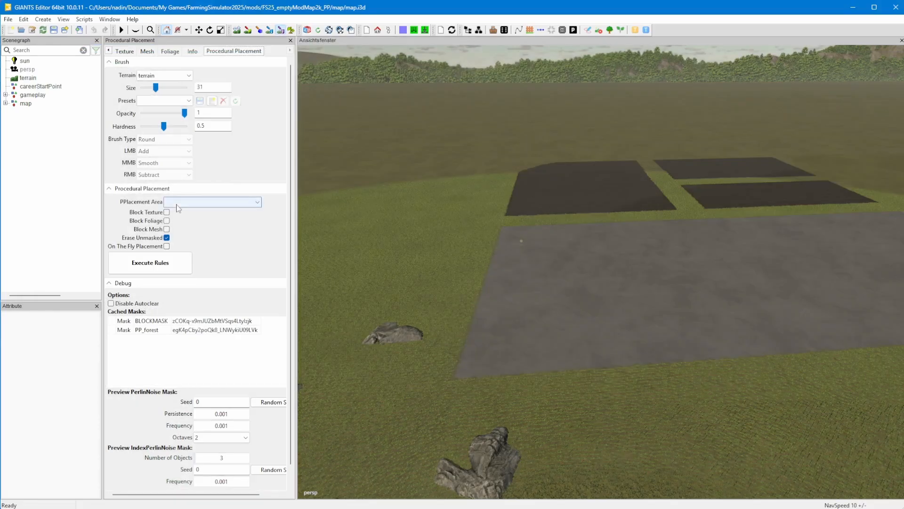
pyautogui.click(174, 202)
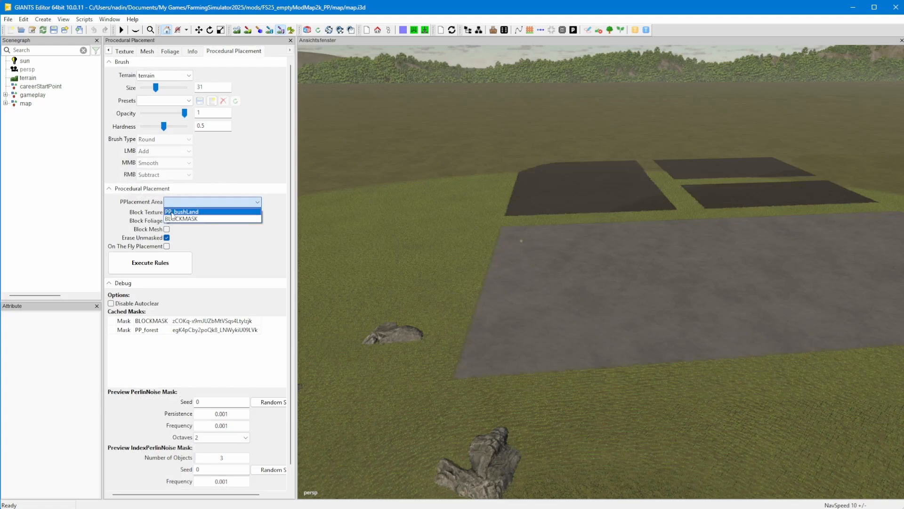
pyautogui.click(179, 213)
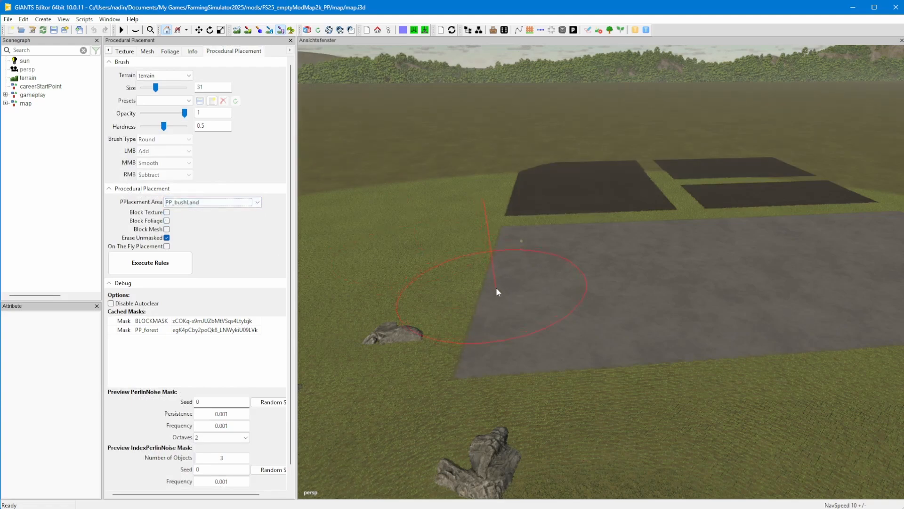
# - Set the procedural placement brush size to 500 for painting on the terrain beyond the fields
pyautogui.moveTo(496, 287)
pyautogui.keyDown('alt'); pyautogui.mouseDown()
pyautogui.moveTo(591, 292)
pyautogui.moveTo(624, 271)
pyautogui.moveTo(609, 329)
pyautogui.moveTo(586, 225)
pyautogui.mouseUp(); pyautogui.keyUp('alt')
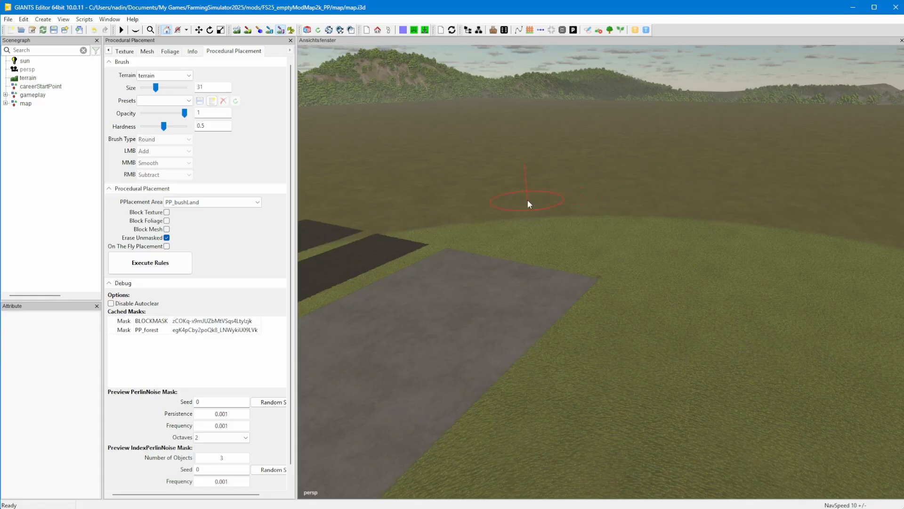
pyautogui.click(213, 88)
pyautogui.hotkey('ctrl', 'a')
pyautogui.write('500')
pyautogui.click(549, 223)
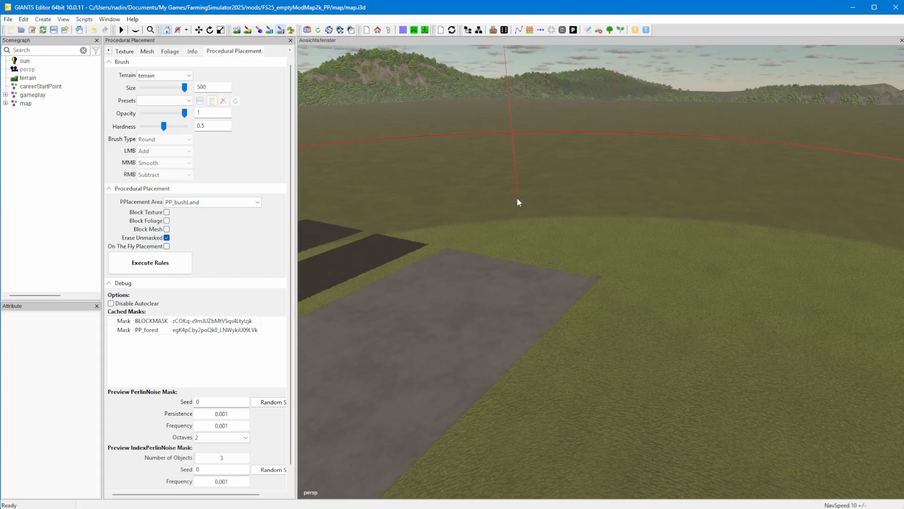
# - Reduce the brush size to 18.5 and paint a large PP_bushLand area on the grass beside the grey paved surface
pyautogui.moveTo(612, 205)
pyautogui.keyDown('alt'); pyautogui.mouseDown()
pyautogui.moveTo(562, 202)
pyautogui.moveTo(624, 263)
pyautogui.mouseUp(); pyautogui.keyUp('alt')
pyautogui.scroll(-9, 624, 263)
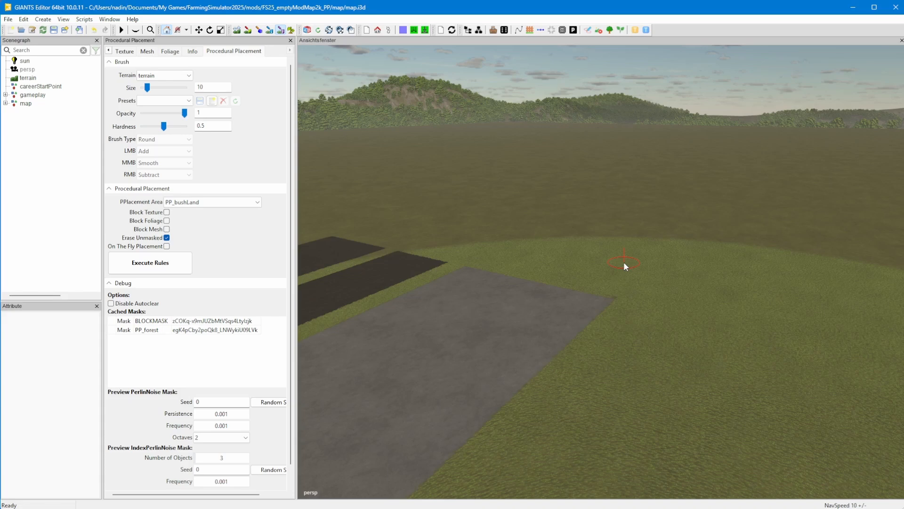
pyautogui.moveTo(586, 285)
pyautogui.keyDown('alt'); pyautogui.mouseDown()
pyautogui.moveTo(593, 304)
pyautogui.moveTo(626, 320)
pyautogui.moveTo(604, 324)
pyautogui.mouseUp(); pyautogui.keyUp('alt')
pyautogui.scroll(8, 538, 172)
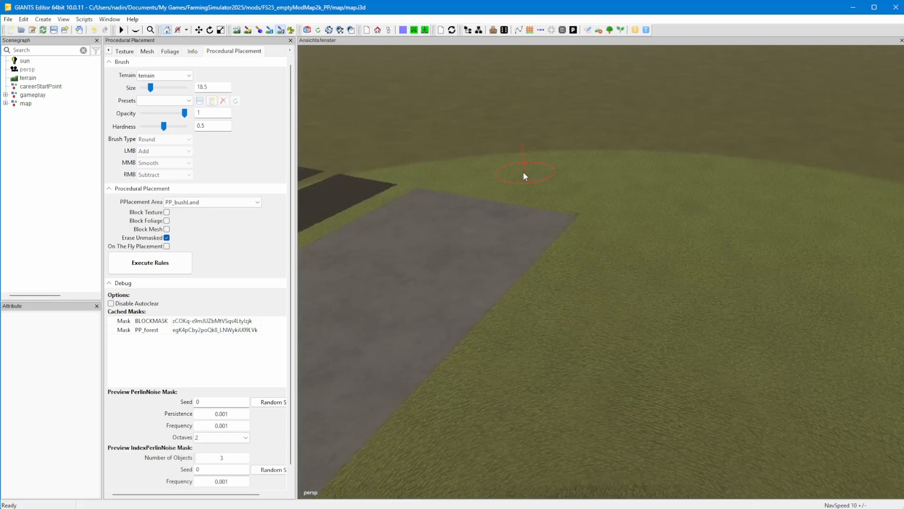
pyautogui.moveTo(517, 168)
pyautogui.mouseDown()
pyautogui.moveTo(590, 143)
pyautogui.moveTo(652, 188)
pyautogui.moveTo(624, 129)
pyautogui.moveTo(640, 134)
pyautogui.moveTo(669, 366)
pyautogui.moveTo(649, 193)
pyautogui.moveTo(671, 312)
pyautogui.moveTo(657, 137)
pyautogui.moveTo(852, 233)
pyautogui.moveTo(676, 147)
pyautogui.moveTo(508, 130)
pyautogui.moveTo(514, 138)
pyautogui.mouseUp()
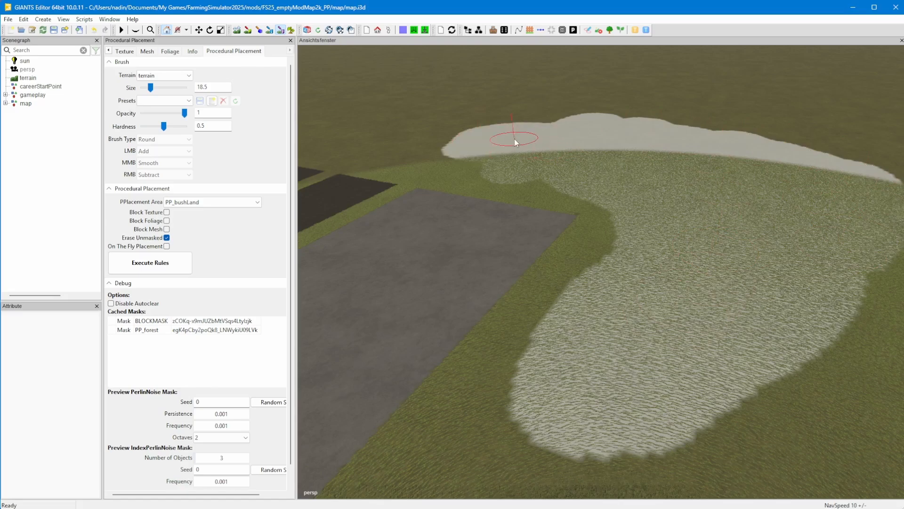
pyautogui.moveTo(689, 215)
pyautogui.keyDown('alt'); pyautogui.mouseDown()
pyautogui.moveTo(586, 279)
pyautogui.moveTo(598, 255)
pyautogui.moveTo(636, 242)
pyautogui.mouseUp(); pyautogui.keyUp('alt')
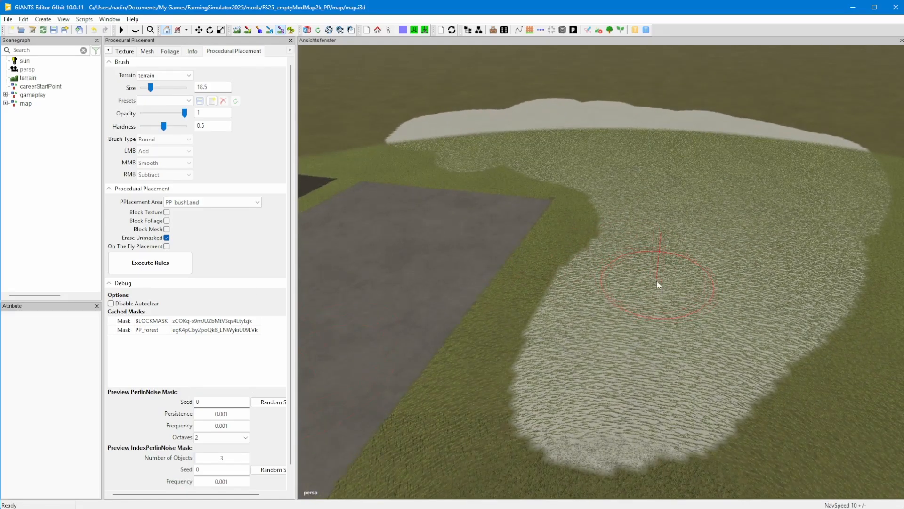
# - Erase the meadow foliage beside the grey paved surface using a foliage brush of size 24.114
pyautogui.click(291, 30)
pyautogui.keyDown('ctrl'); pyautogui.scroll(8, 426, 142); pyautogui.keyUp('ctrl')
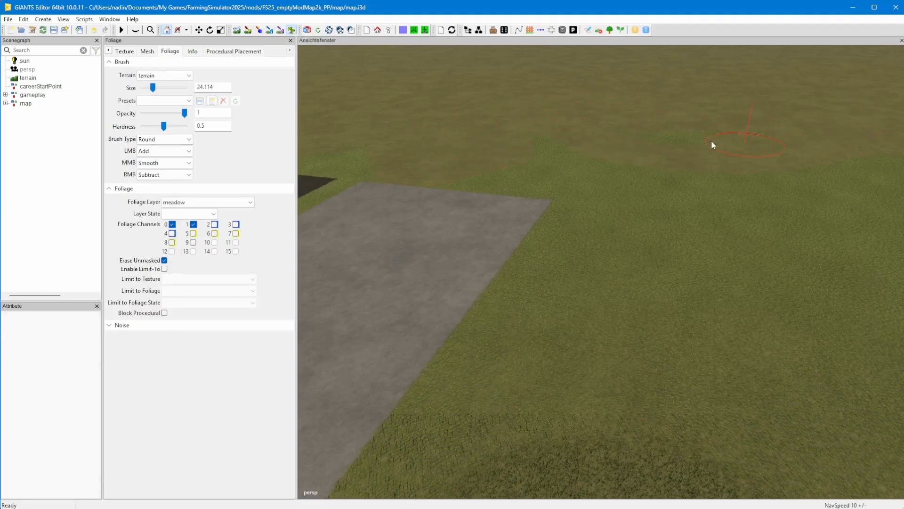
pyautogui.moveTo(842, 252); pyautogui.dragTo(766, 331)
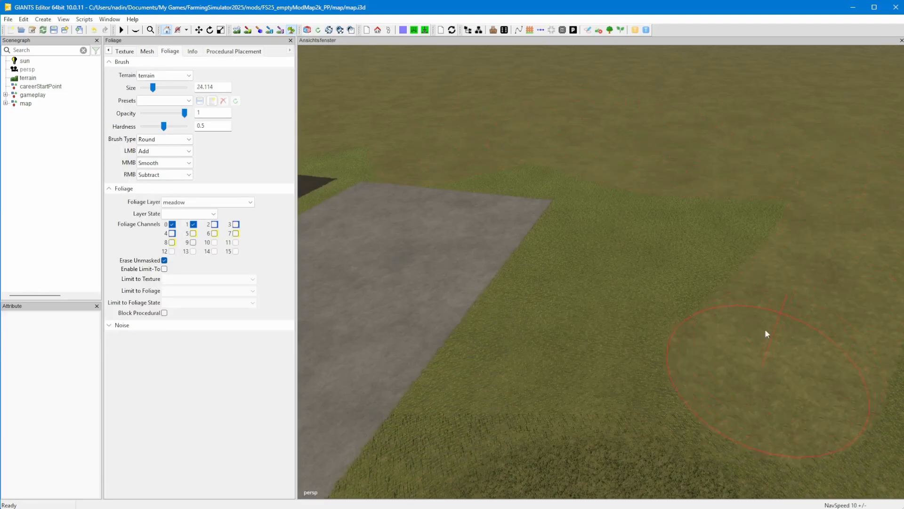
pyautogui.moveTo(698, 336); pyautogui.dragTo(663, 272)
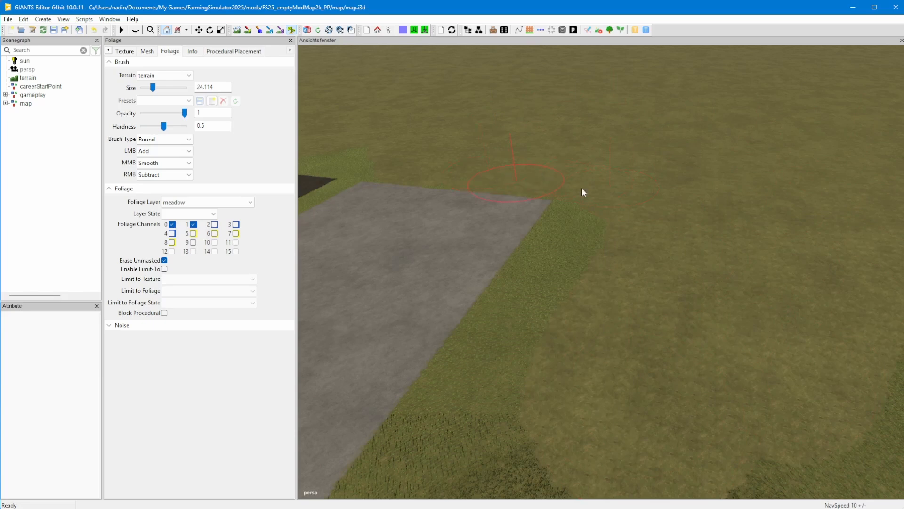
pyautogui.moveTo(517, 367); pyautogui.dragTo(704, 398)
pyautogui.click(291, 29)
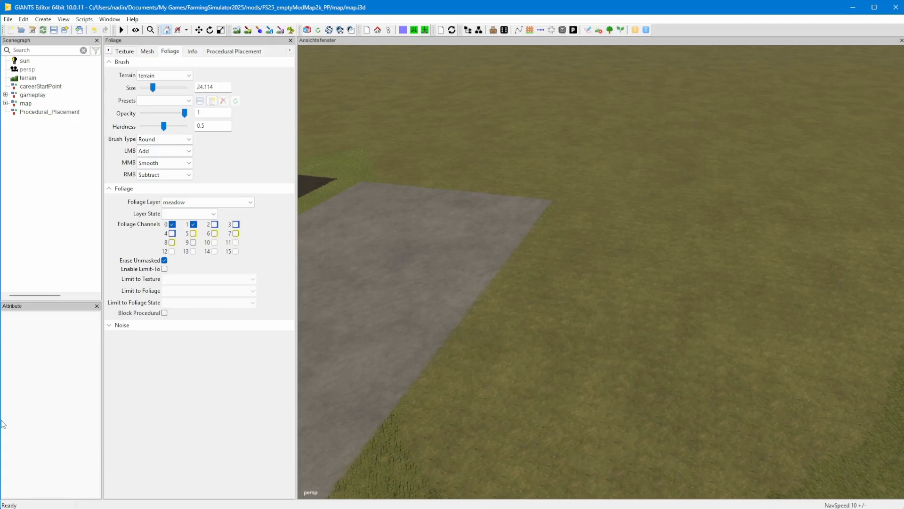
# - Add a new rule named T_GrassTest to the Procedural Placement rules
pyautogui.click(110, 20)
pyautogui.click(143, 134)
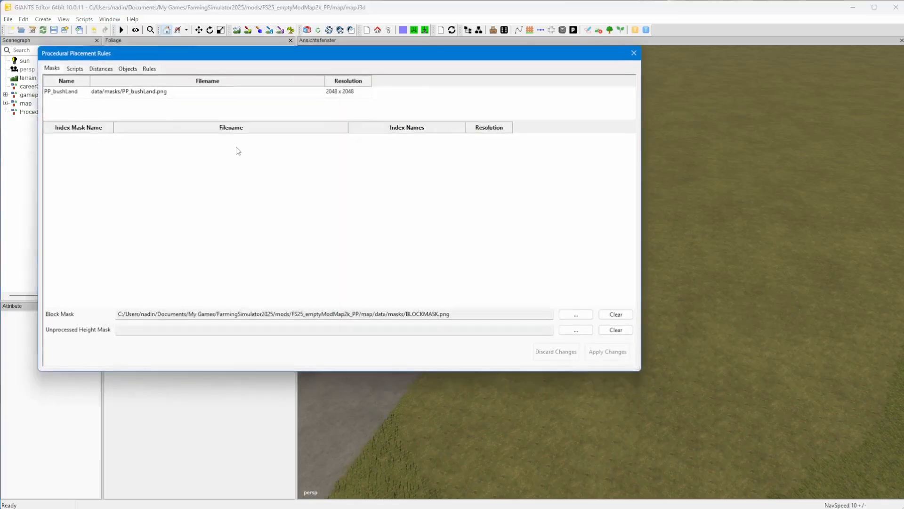
pyautogui.moveTo(219, 57); pyautogui.dragTo(417, 129)
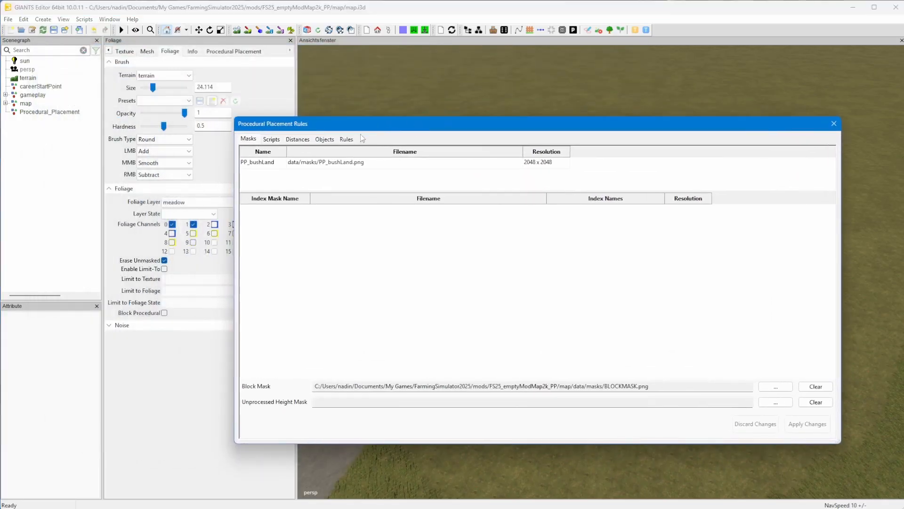
pyautogui.click(346, 139)
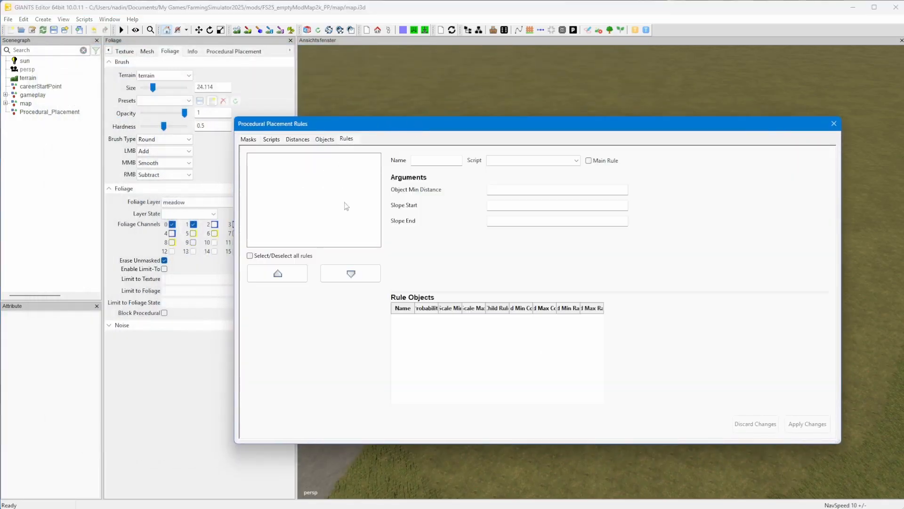
pyautogui.rightClick(297, 183)
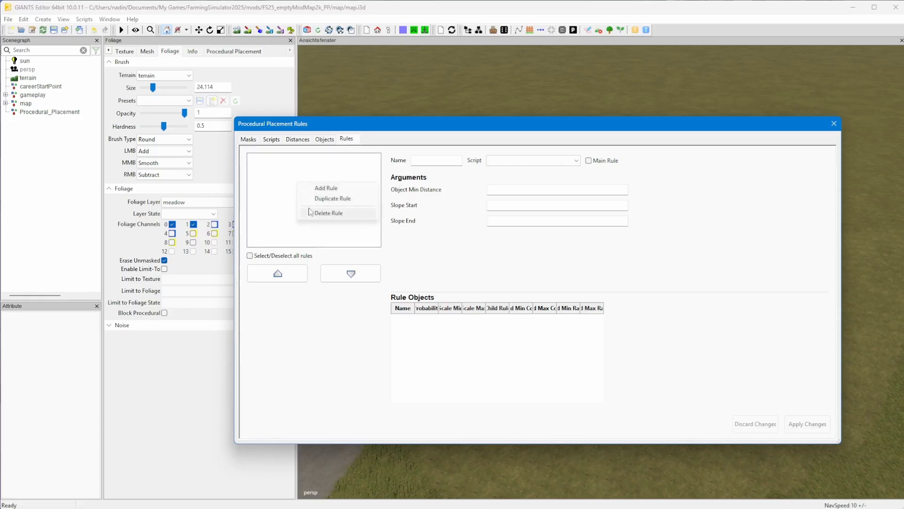
pyautogui.click(283, 186)
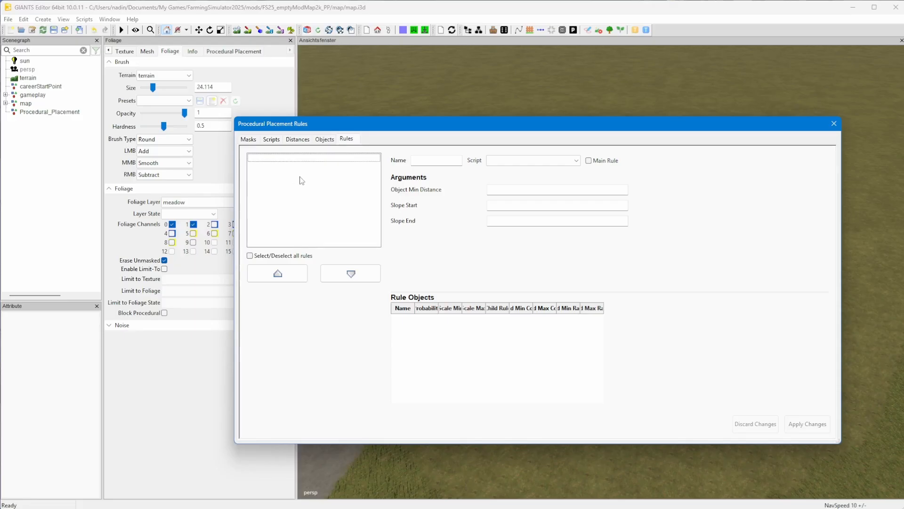
pyautogui.rightClick(298, 181)
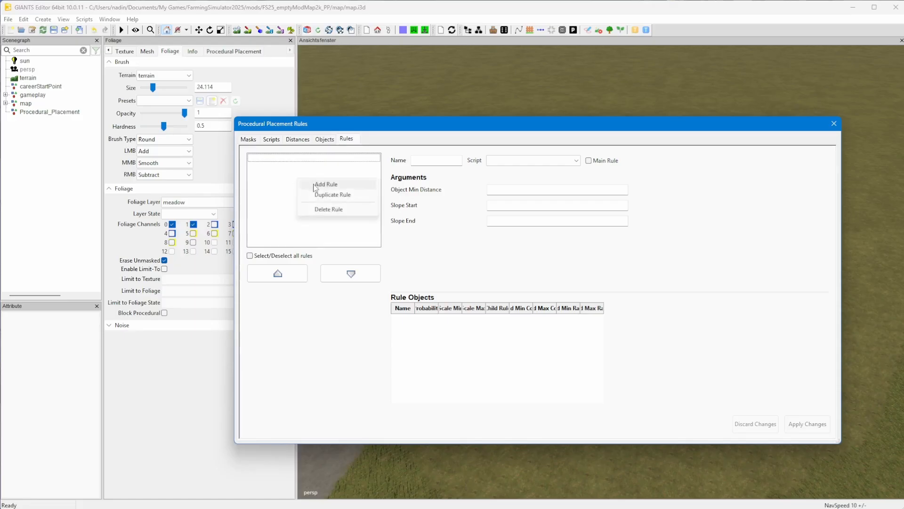
pyautogui.click(325, 184)
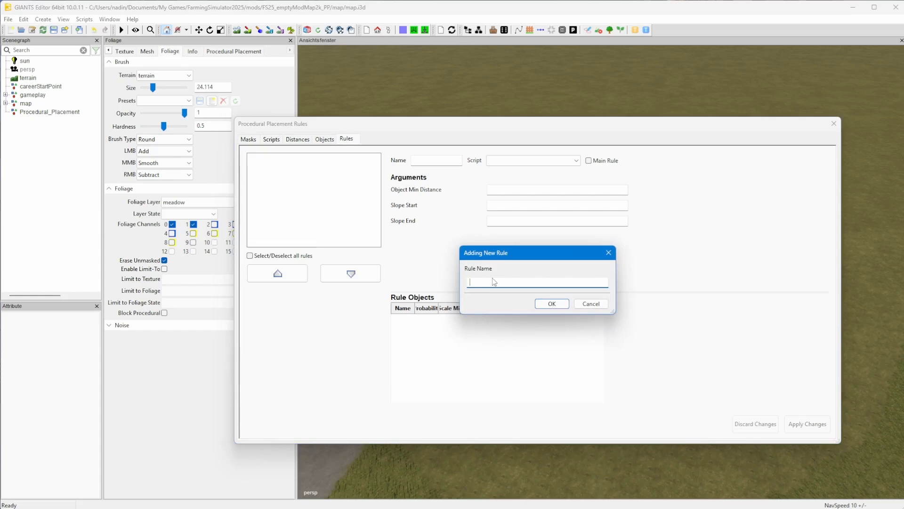
pyautogui.write('T_GrassTest')
pyautogui.press('Return')
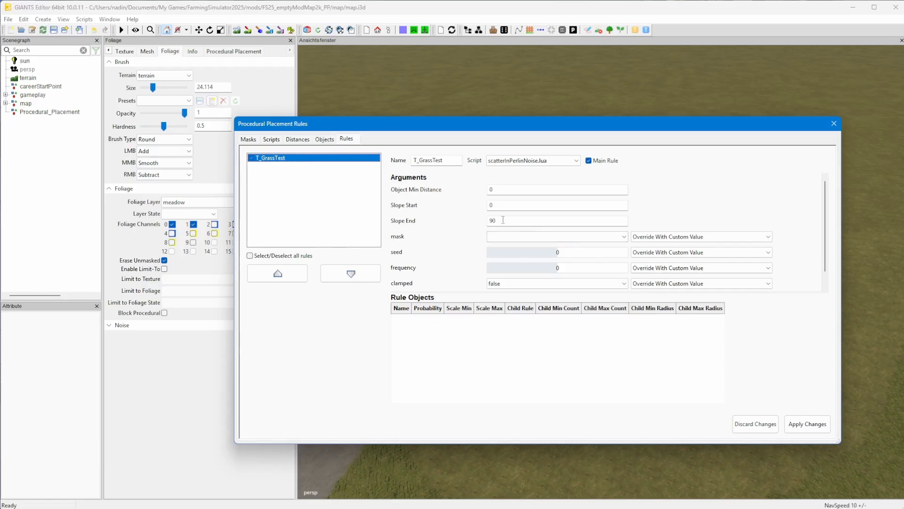
# - Assign the scatterInMask.lua script to the T_GrassTest rule and choose PP_bushLand as its mask
pyautogui.click(521, 161)
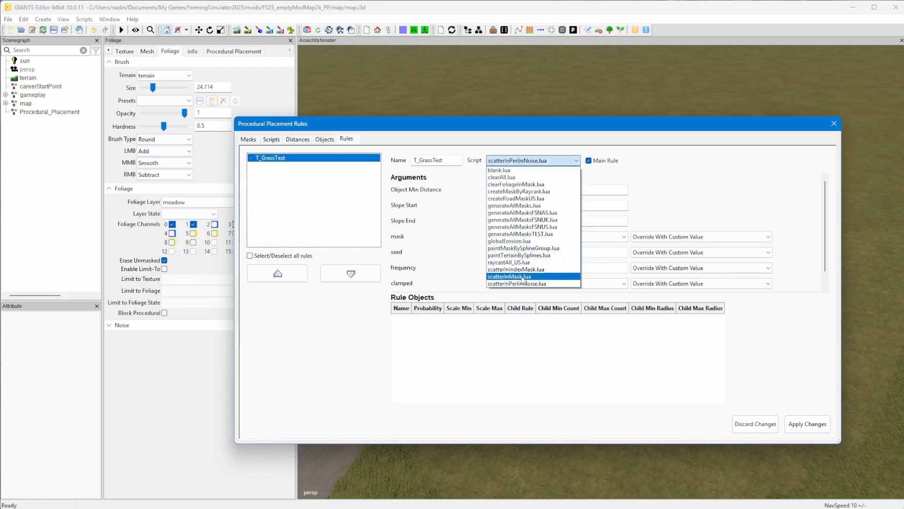
pyautogui.click(522, 277)
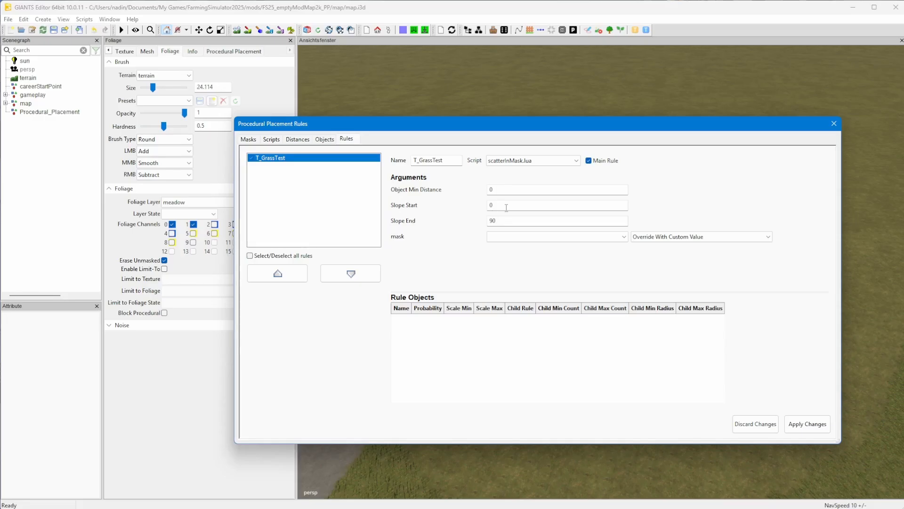
pyautogui.click(527, 238)
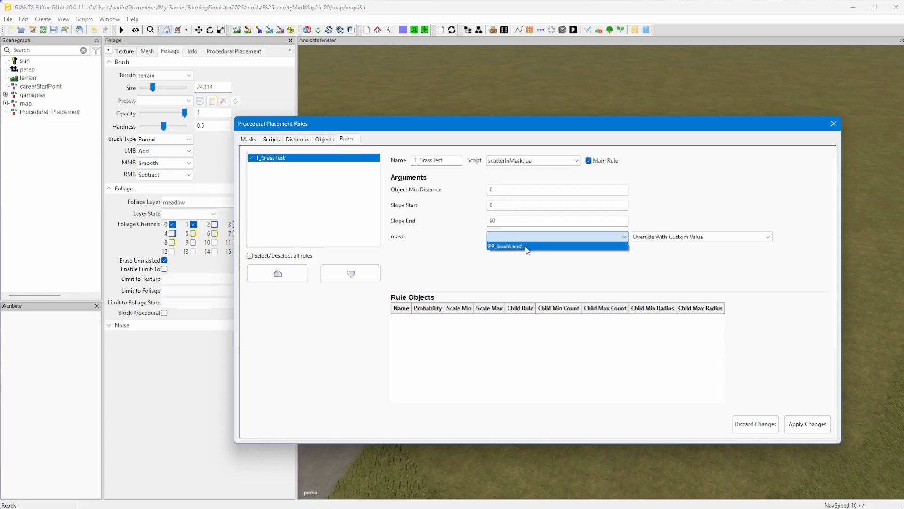
pyautogui.click(527, 247)
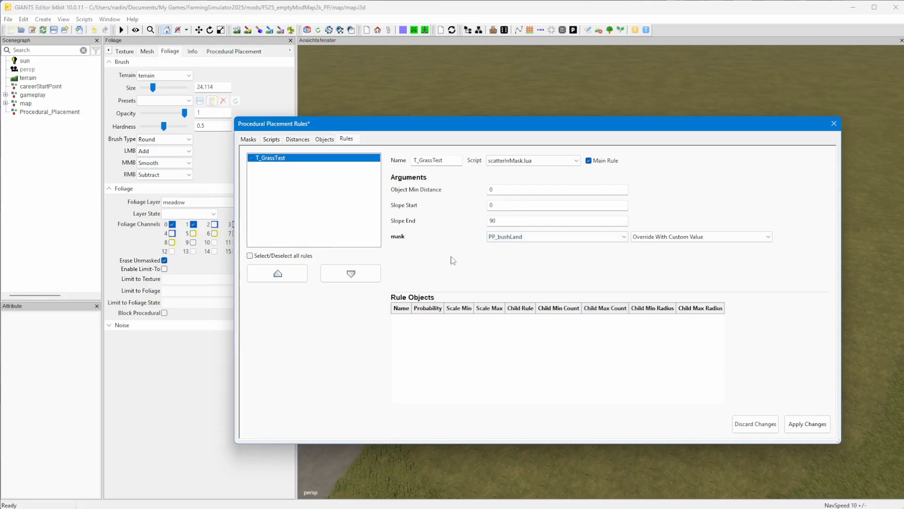
# - Add DIRT_GRAVEL as a rule object of T_GrassTest and apply the rule changes
pyautogui.rightClick(444, 338)
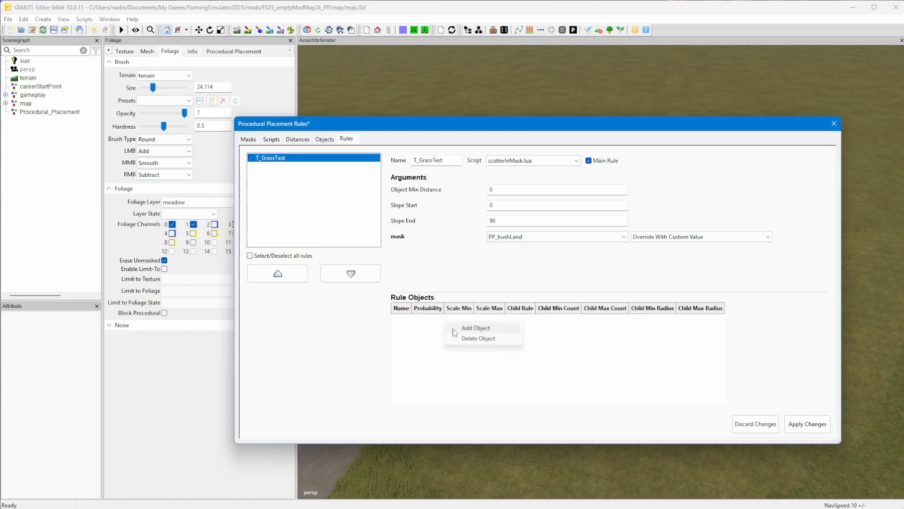
pyautogui.click(455, 329)
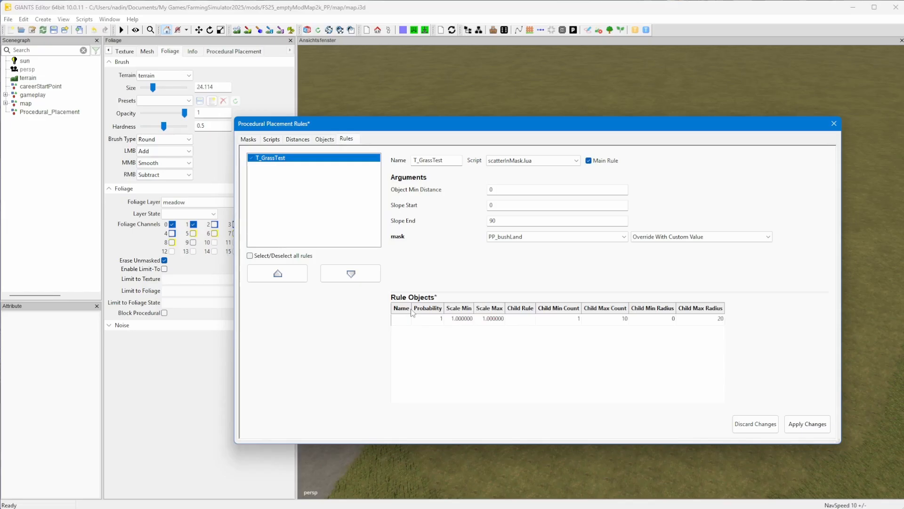
pyautogui.moveTo(412, 308); pyautogui.dragTo(469, 308)
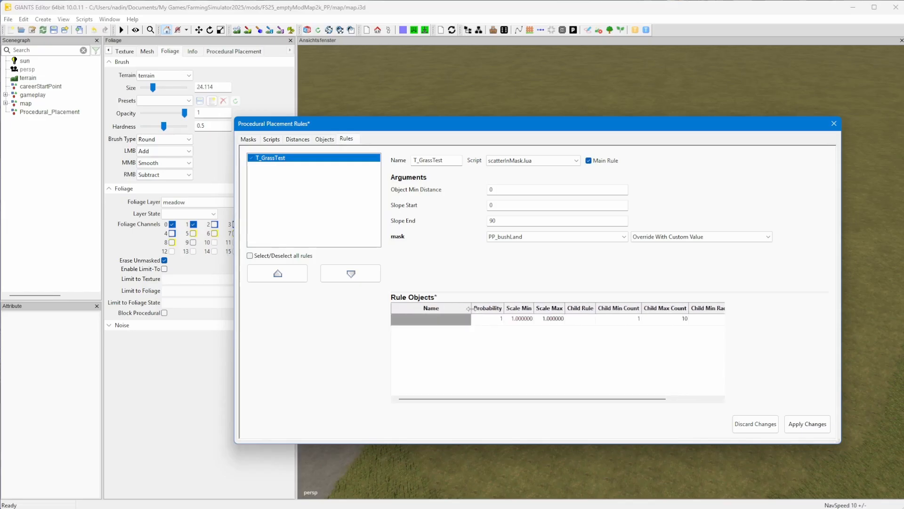
pyautogui.click(459, 320)
pyautogui.click(462, 319)
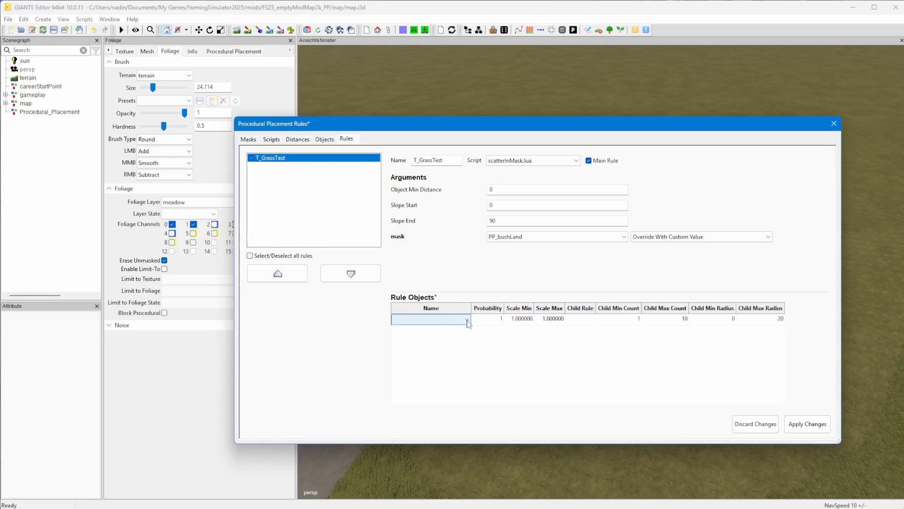
pyautogui.click(467, 321)
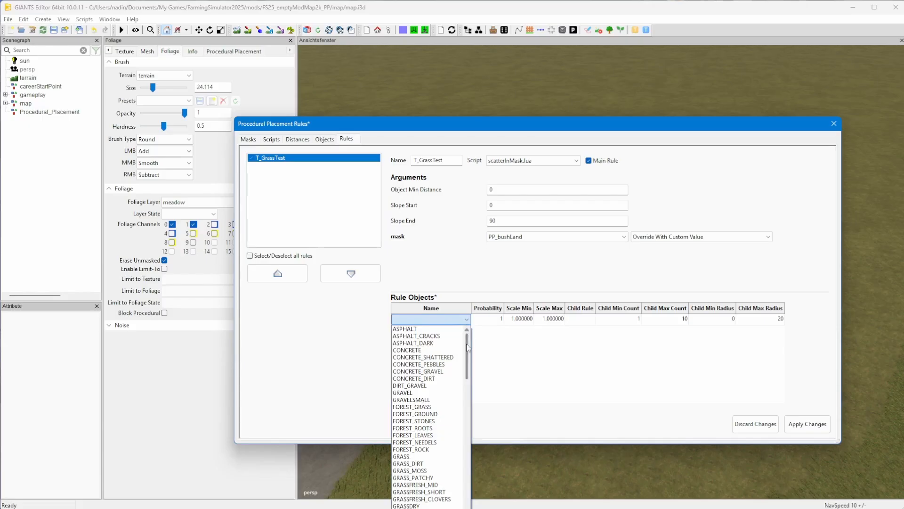
pyautogui.moveTo(468, 346)
pyautogui.mouseDown()
pyautogui.moveTo(467, 463)
pyautogui.moveTo(469, 347)
pyautogui.mouseUp()
pyautogui.click(442, 388)
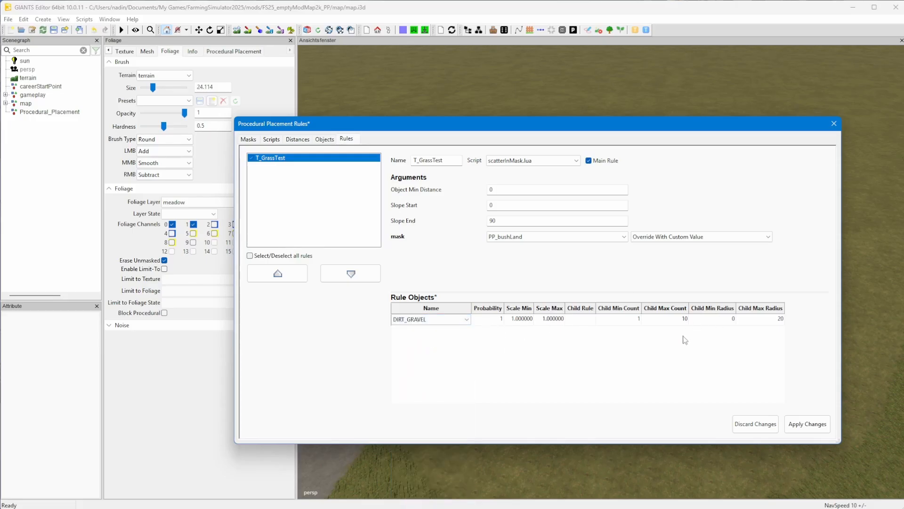
pyautogui.click(806, 426)
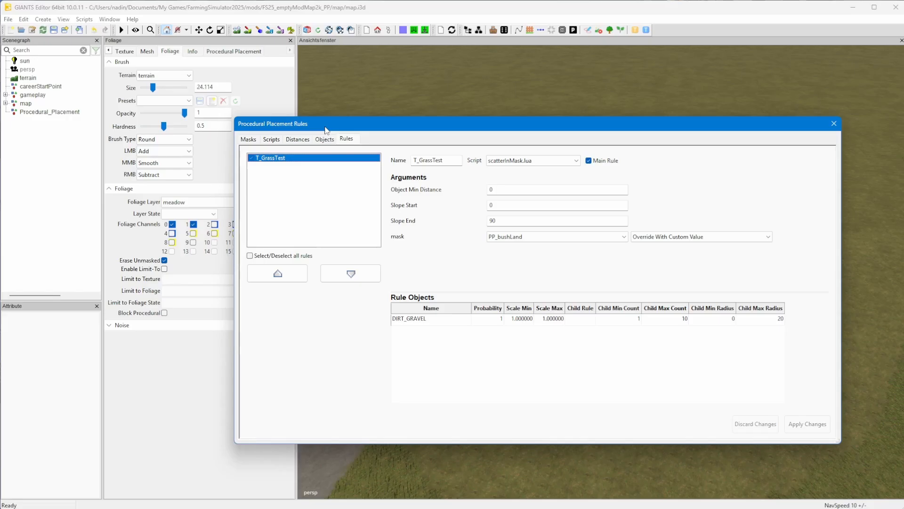
# - Save the map and execute the procedural placement rules on the painted PP_bushLand area
pyautogui.moveTo(325, 130); pyautogui.dragTo(903, 131)
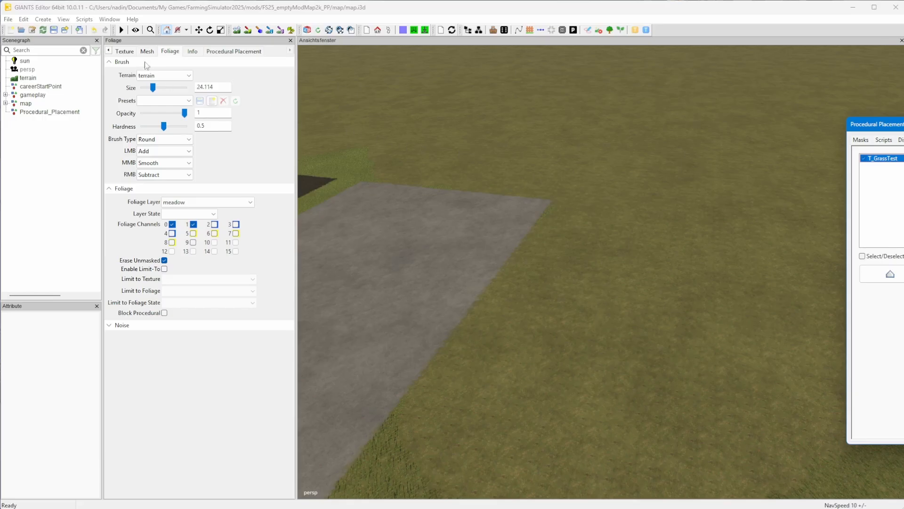
pyautogui.click(56, 34)
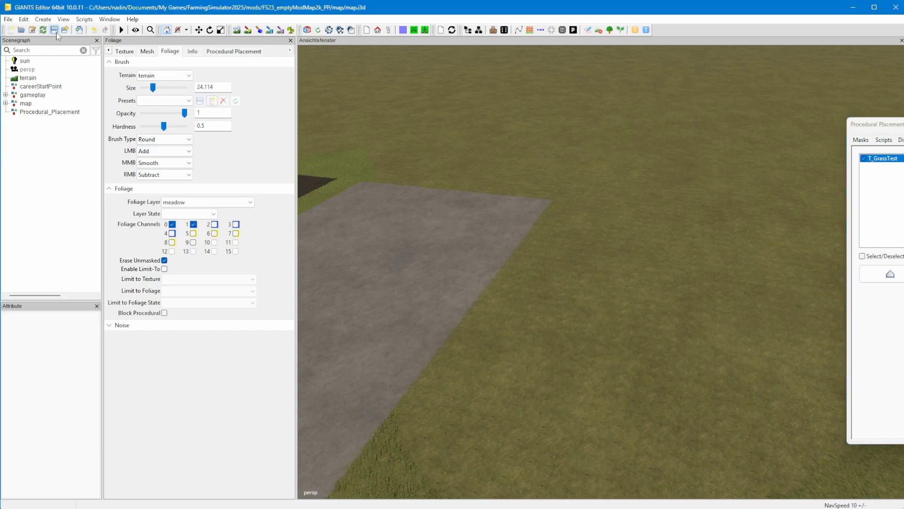
pyautogui.click(280, 30)
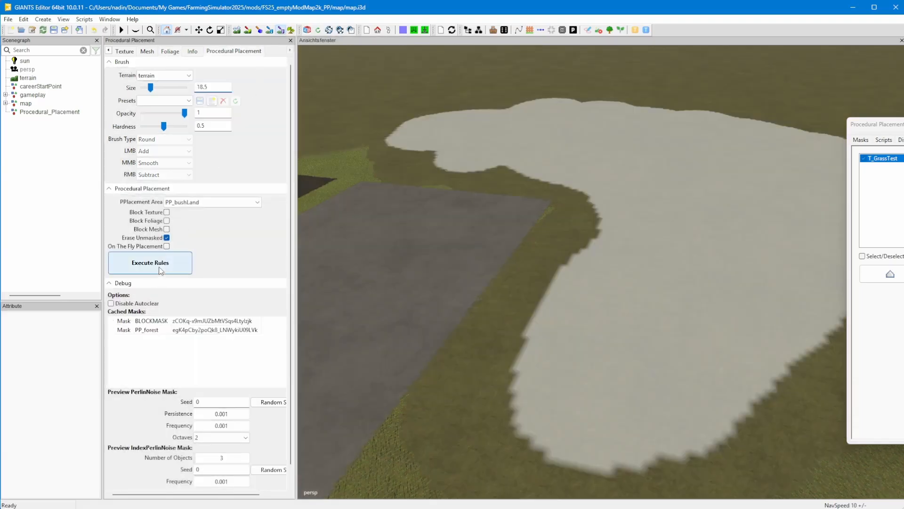
pyautogui.click(161, 269)
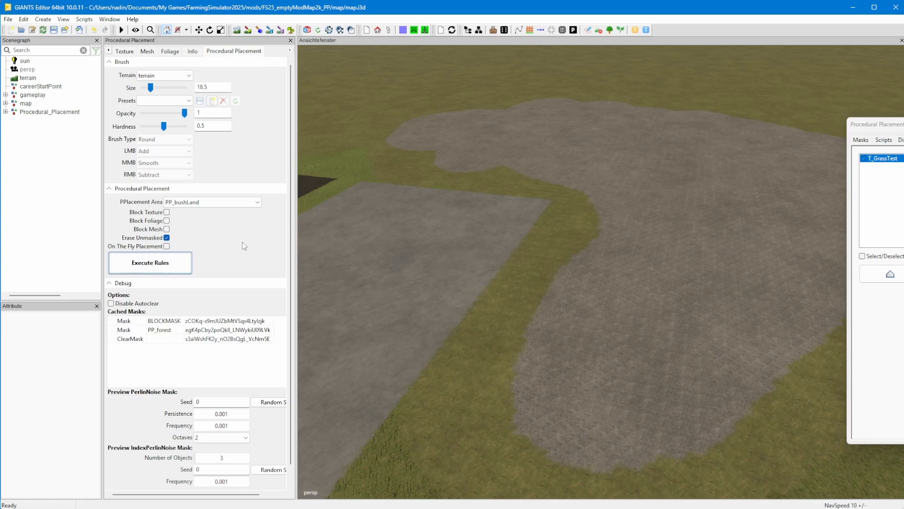
# - Display the BLOCKMASK placement area on the terrain and return to PP_bushLand
pyautogui.click(212, 202)
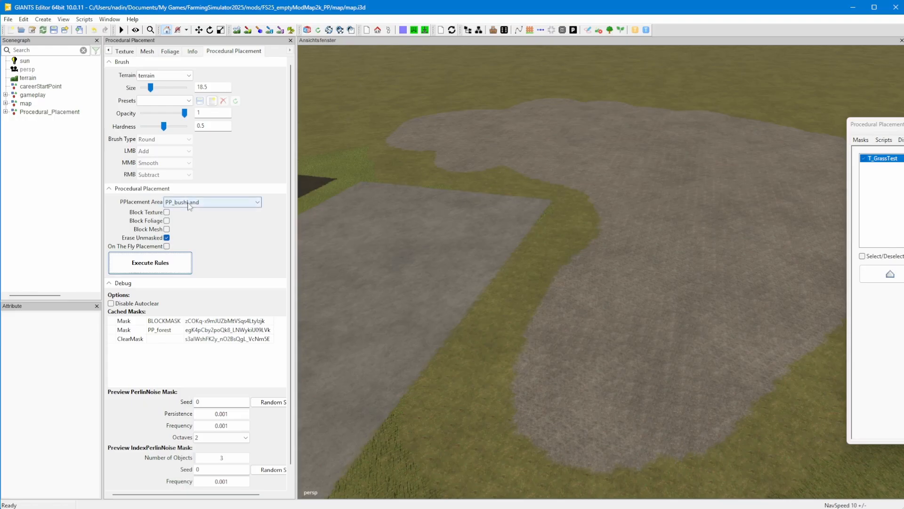
pyautogui.click(198, 215)
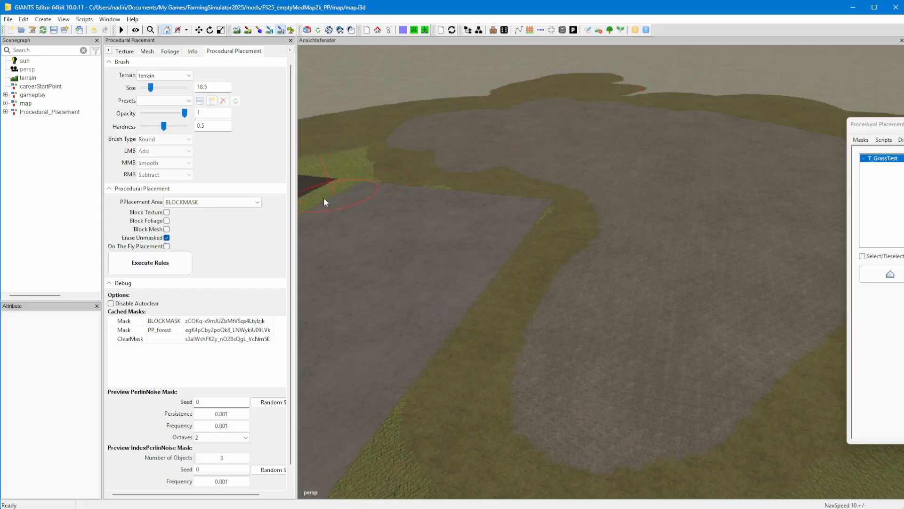
pyautogui.click(250, 206)
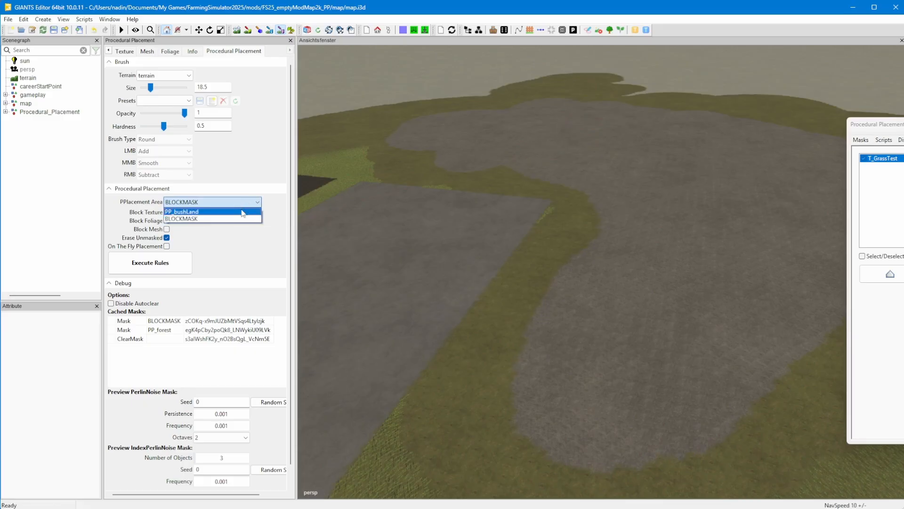
pyautogui.click(261, 220)
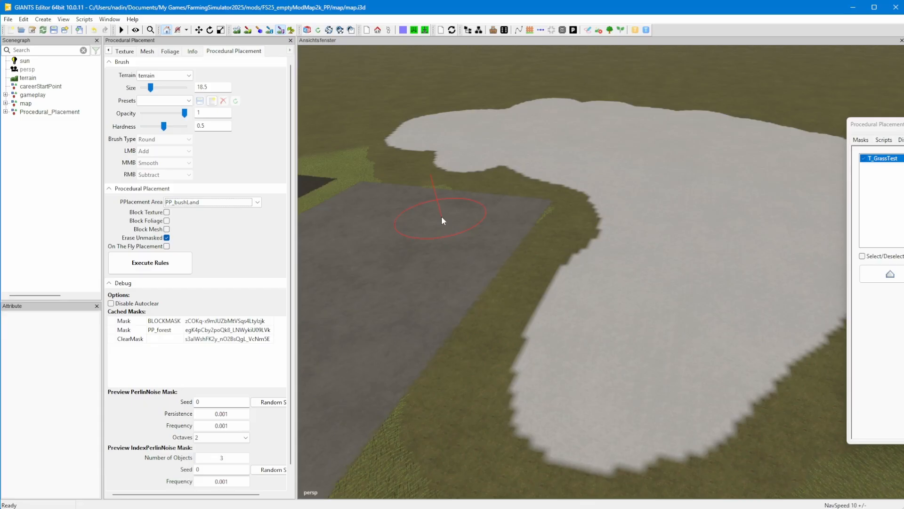
# - Hide the placement mask overlay on the terrain and add MUD as a second rule object of T_GrassTest
pyautogui.click(283, 32)
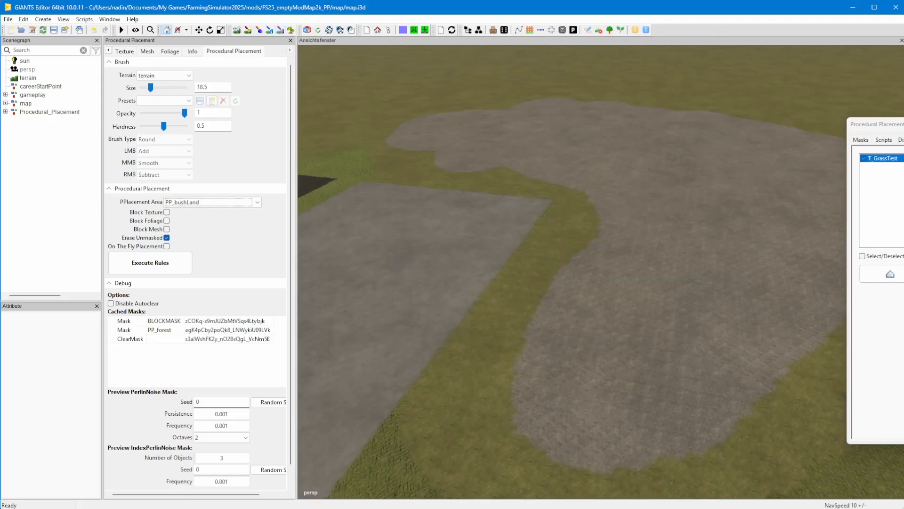
pyautogui.moveTo(903, 129); pyautogui.dragTo(520, 110)
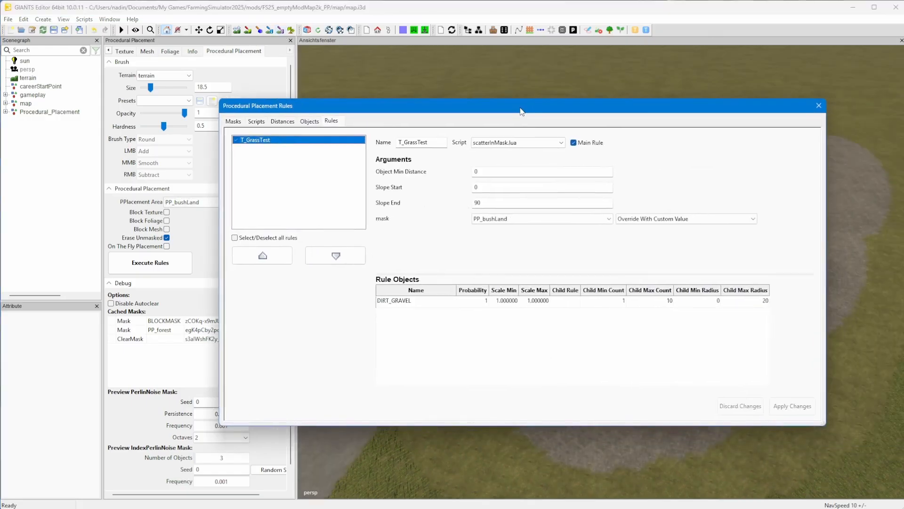
pyautogui.rightClick(423, 331)
pyautogui.click(442, 322)
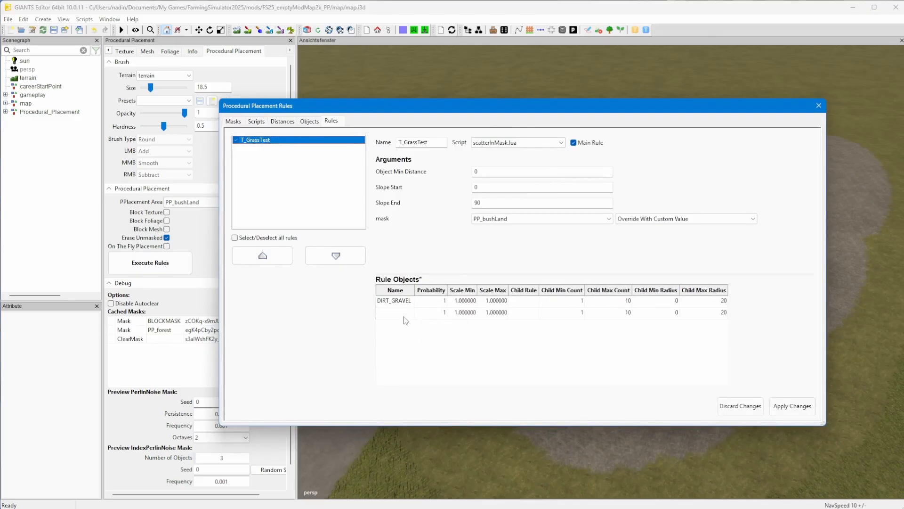
pyautogui.doubleClick(401, 314)
pyautogui.moveTo(414, 292); pyautogui.dragTo(471, 292)
pyautogui.click(423, 313)
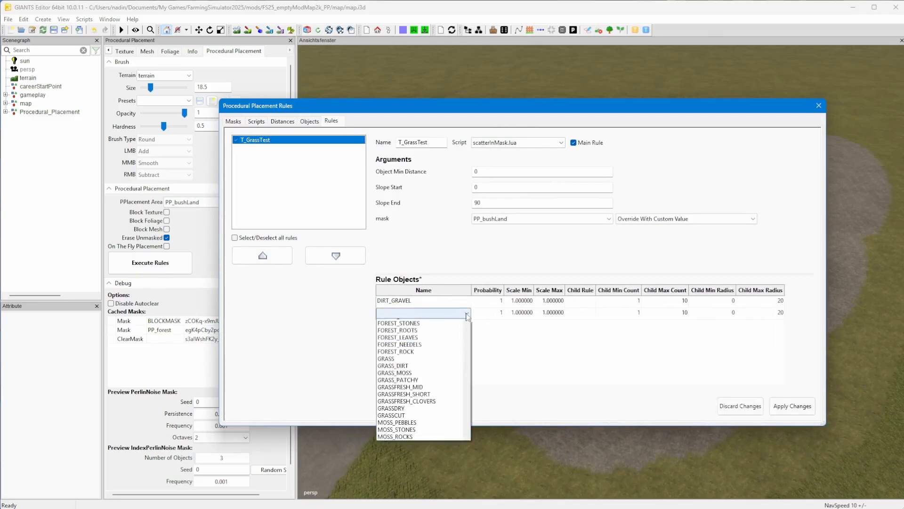
pyautogui.moveTo(466, 359); pyautogui.dragTo(466, 396)
pyautogui.click(391, 372)
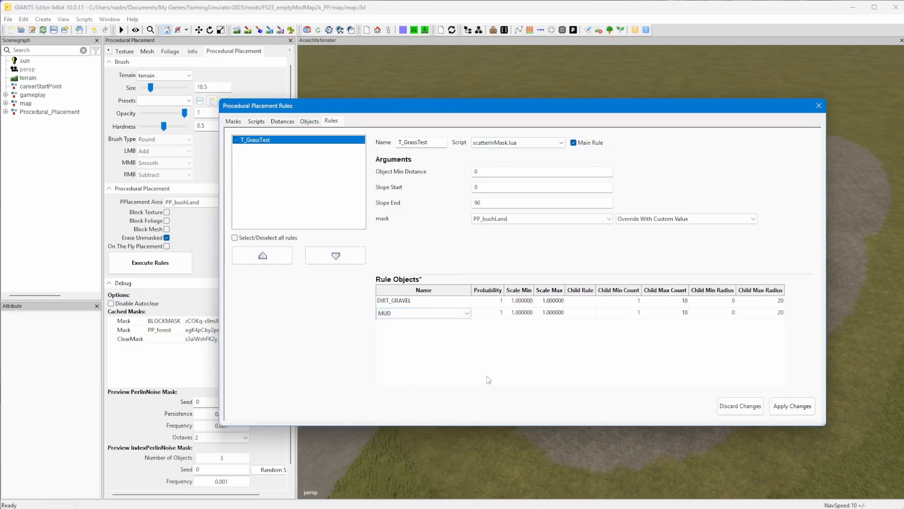
# - Set the probability of DIRT_GRAVEL to 9, apply the rule changes and execute the placement rules
pyautogui.doubleClick(487, 301)
pyautogui.write('9')
pyautogui.click(494, 313)
pyautogui.click(791, 408)
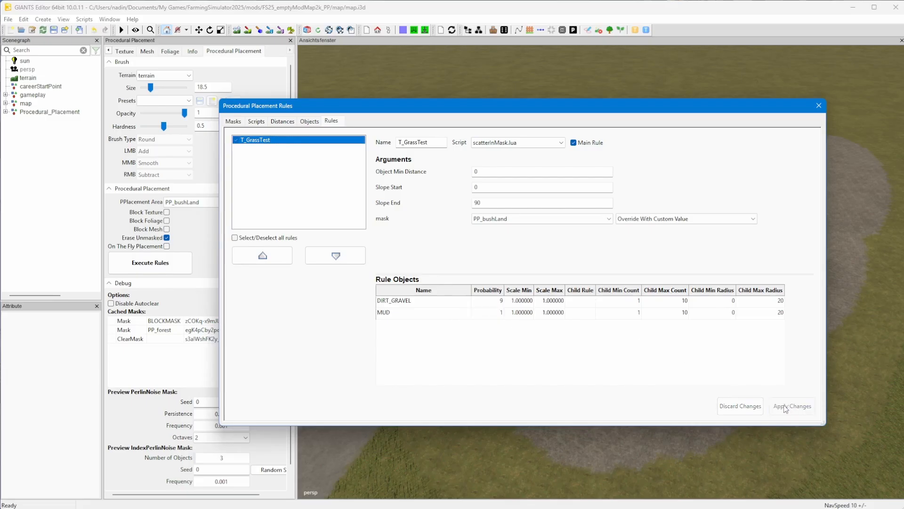
pyautogui.moveTo(340, 108); pyautogui.dragTo(902, 127)
pyautogui.click(149, 265)
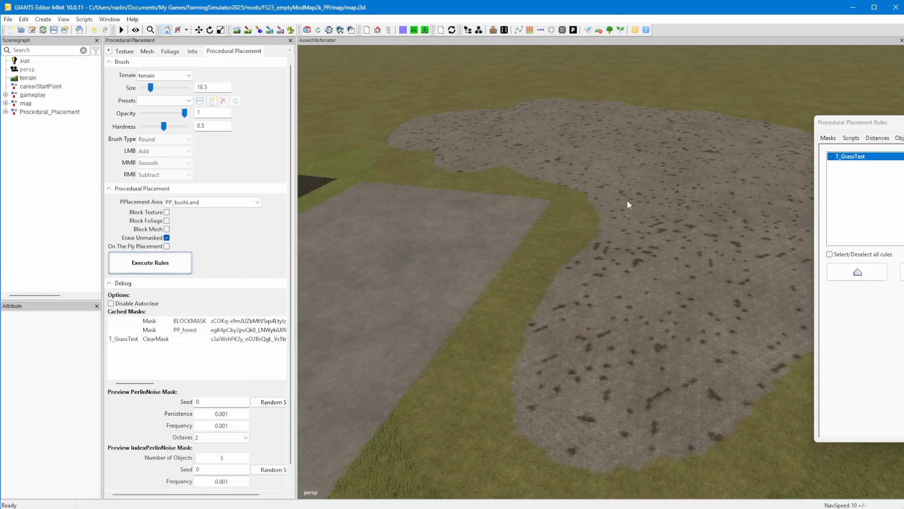
# - Delete the MUD rule object from T_GrassTest
pyautogui.moveTo(884, 133); pyautogui.dragTo(539, 141)
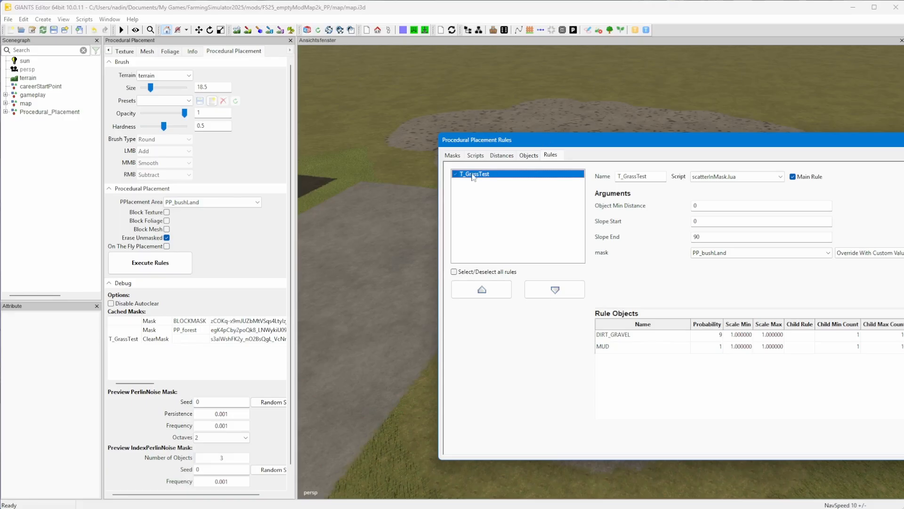
pyautogui.click(647, 349)
pyautogui.rightClick(646, 348)
pyautogui.click(661, 354)
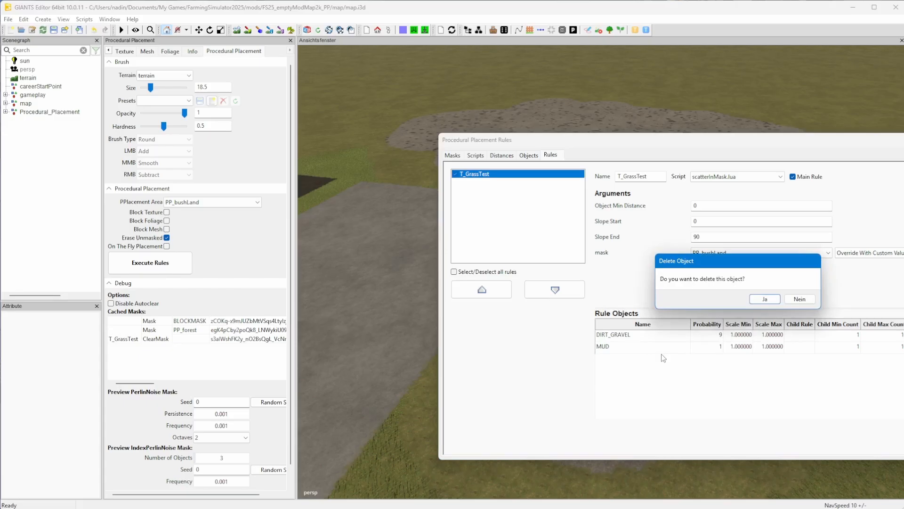
pyautogui.click(764, 300)
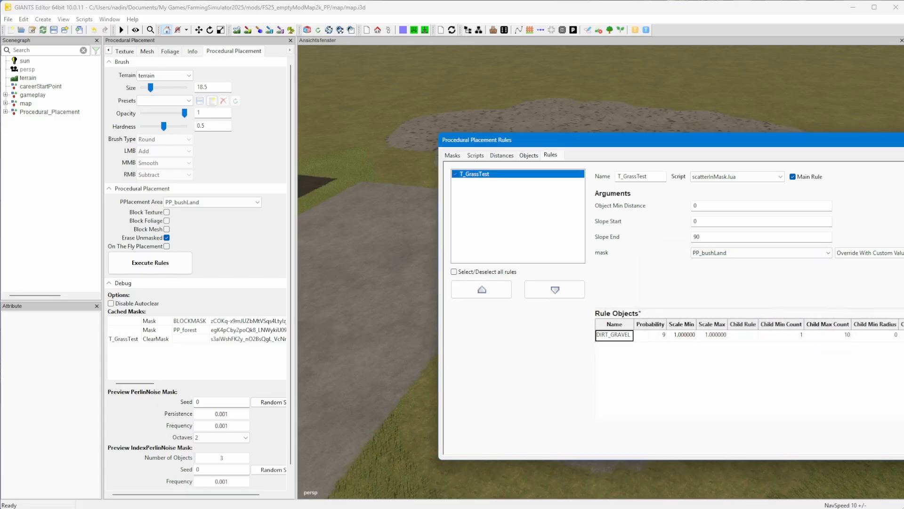
# - Add a rule named T_GrassTest_Patches using the scatterInPerlinNoise.lua script and choose PP_bushLand as its mask
pyautogui.rightClick(488, 216)
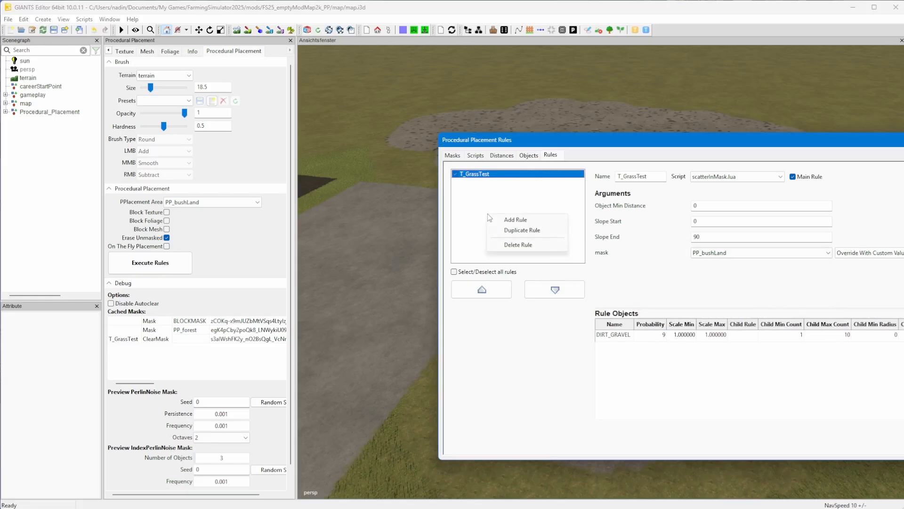
pyautogui.click(513, 220)
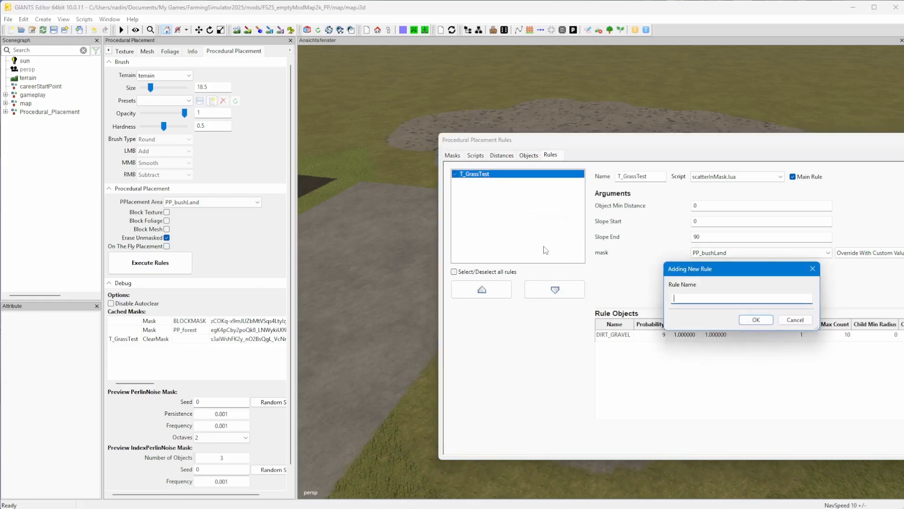
pyautogui.write('T_GrassTest_Patches')
pyautogui.press('Return')
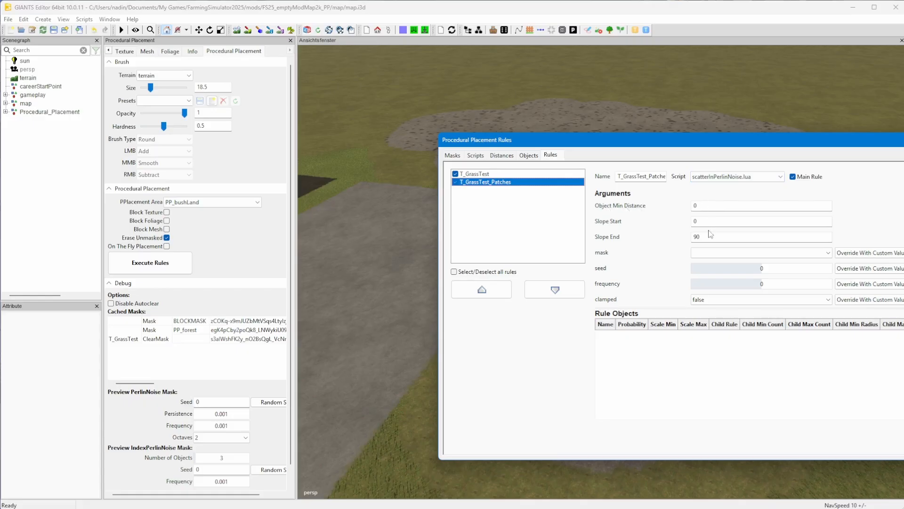
pyautogui.click(697, 255)
pyautogui.click(701, 262)
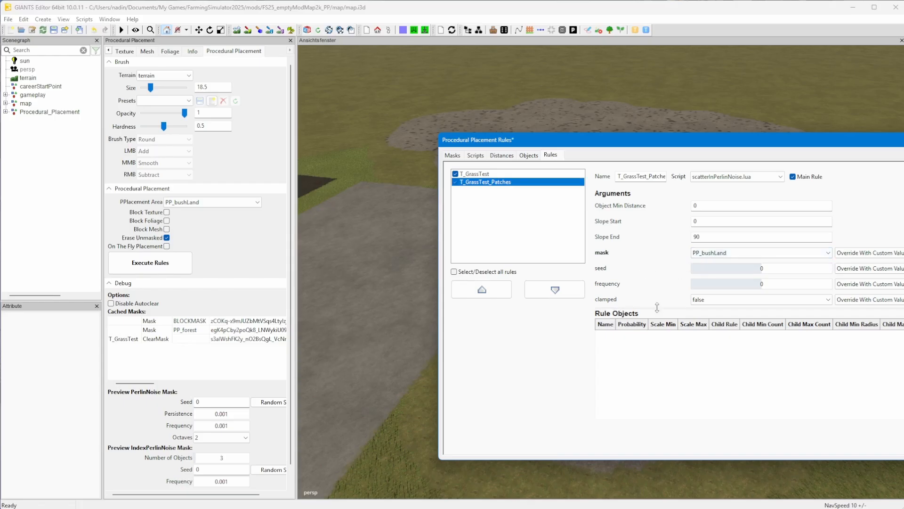
# - Enlarge the rule's arguments area to show all parameters and set the seed of T_GrassTest_Patches to 3000
pyautogui.moveTo(657, 307); pyautogui.dragTo(658, 347)
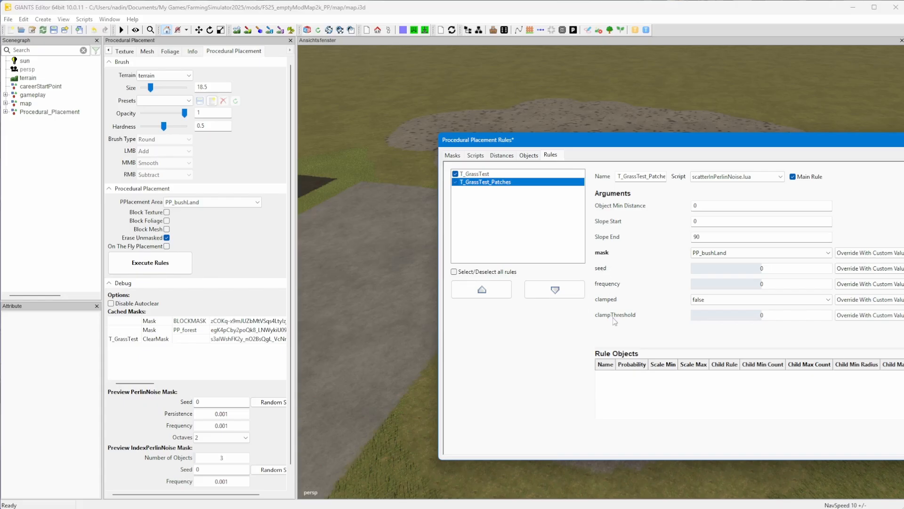
pyautogui.click(770, 269)
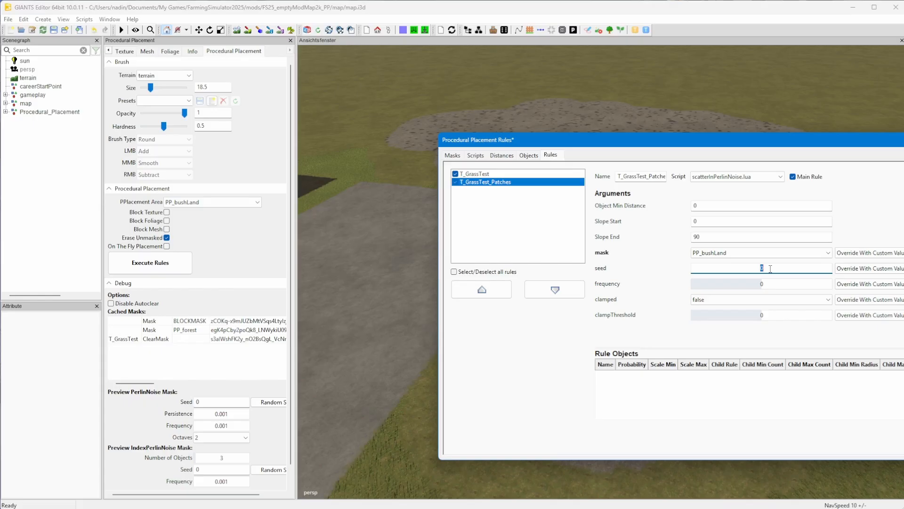
pyautogui.write('3000')
pyautogui.press('Return')
pyautogui.doubleClick(756, 266)
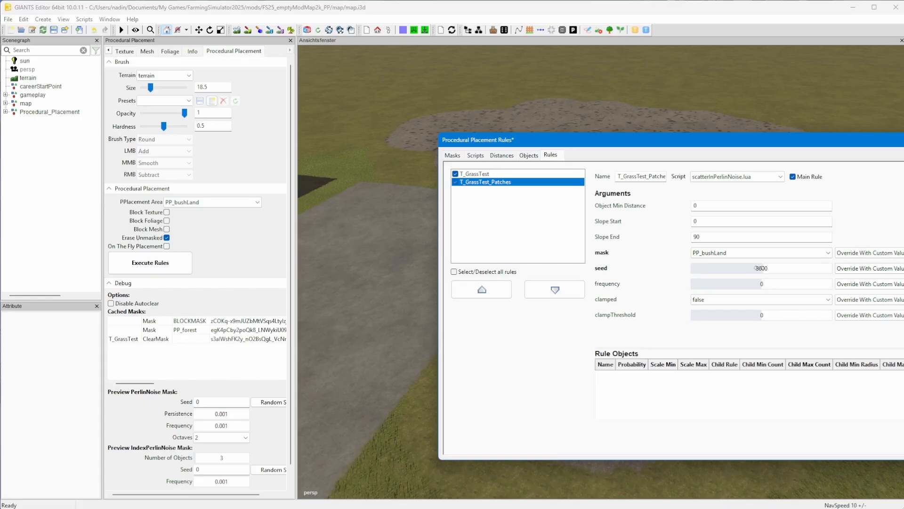
pyautogui.write('600')
pyautogui.press('Return')
pyautogui.moveTo(784, 269); pyautogui.dragTo(769, 269)
pyautogui.doubleClick(769, 269)
pyautogui.write('3000')
pyautogui.press('Return')
# - Set the noise frequency of T_GrassTest_Patches to 0.1
pyautogui.click(781, 283)
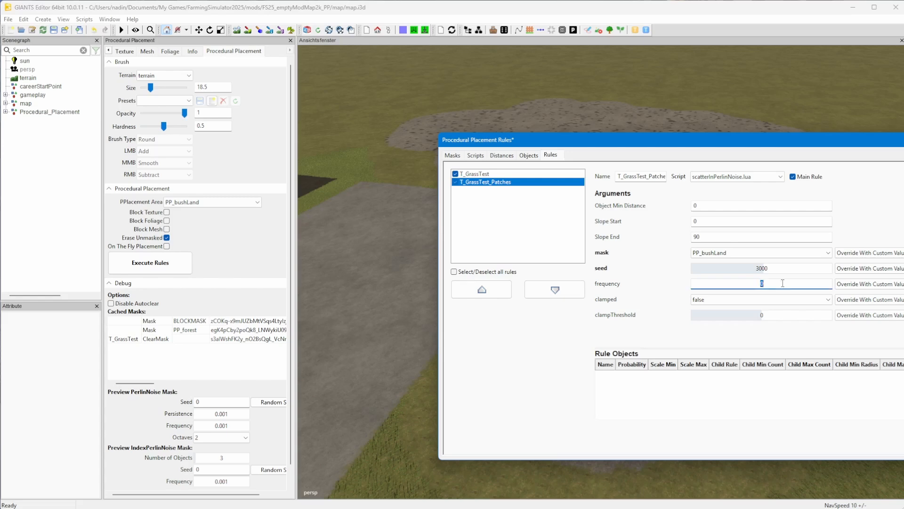
pyautogui.write('0.1')
pyautogui.hotkey('shift', 'Tab')
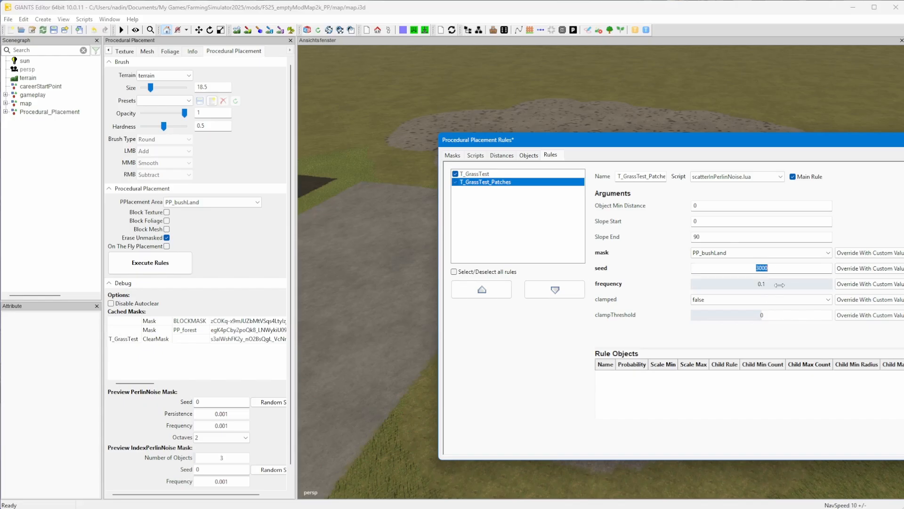
# - Set clamped to true for T_GrassTest_Patches and give it a clampThreshold of 120
pyautogui.click(704, 302)
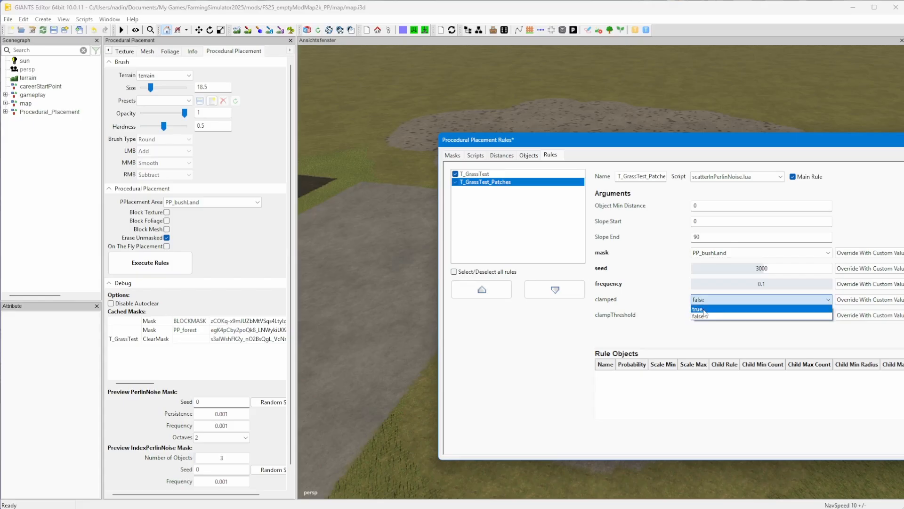
pyautogui.click(703, 308)
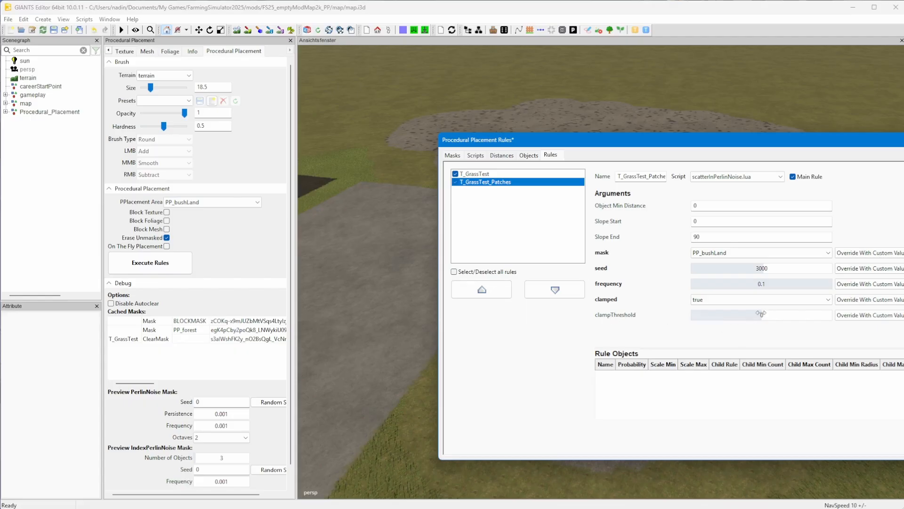
pyautogui.moveTo(760, 314); pyautogui.dragTo(732, 314)
pyautogui.click(762, 314)
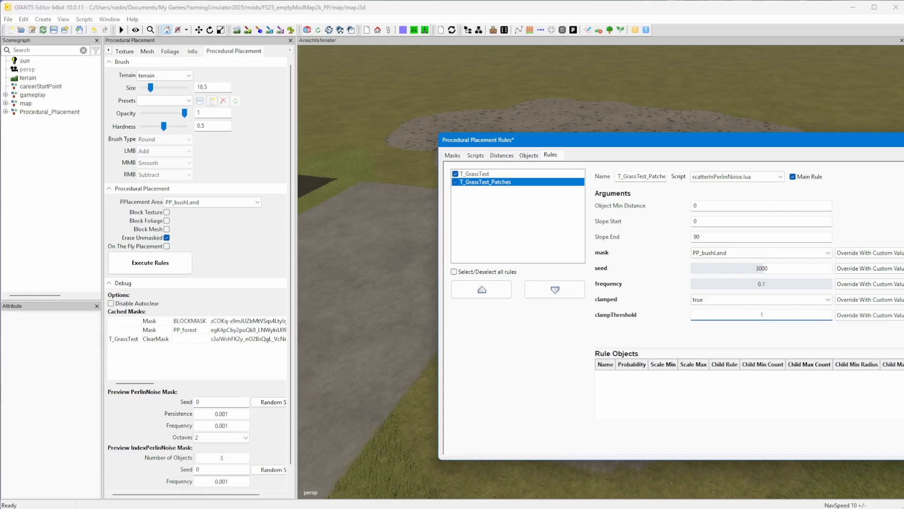
pyautogui.write('20')
pyautogui.press('Return')
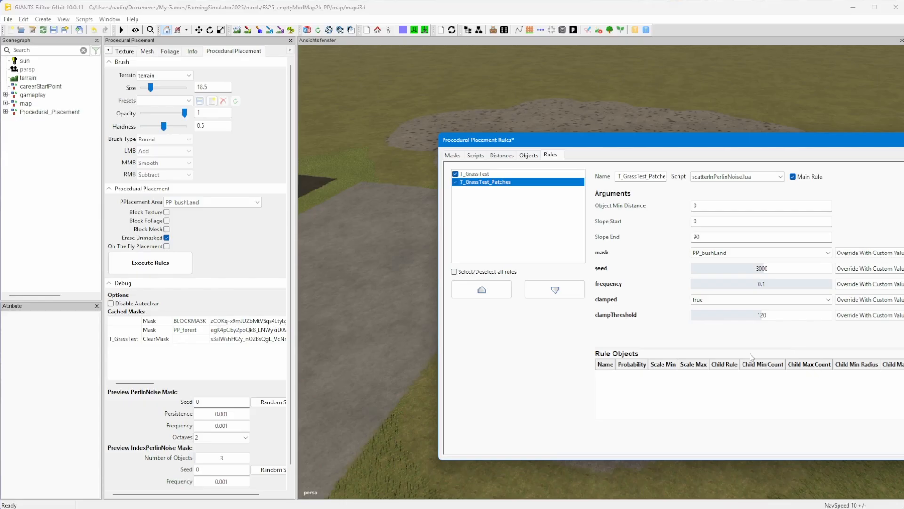
# - Add a rule object to T_GrassTest_Patches, choose MUD for it and apply the rule changes
pyautogui.rightClick(629, 389)
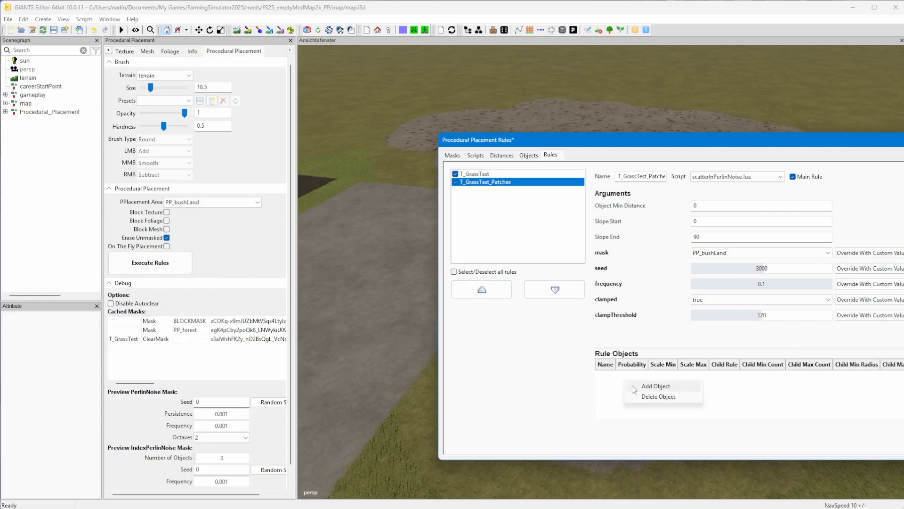
pyautogui.click(654, 386)
pyautogui.click(621, 375)
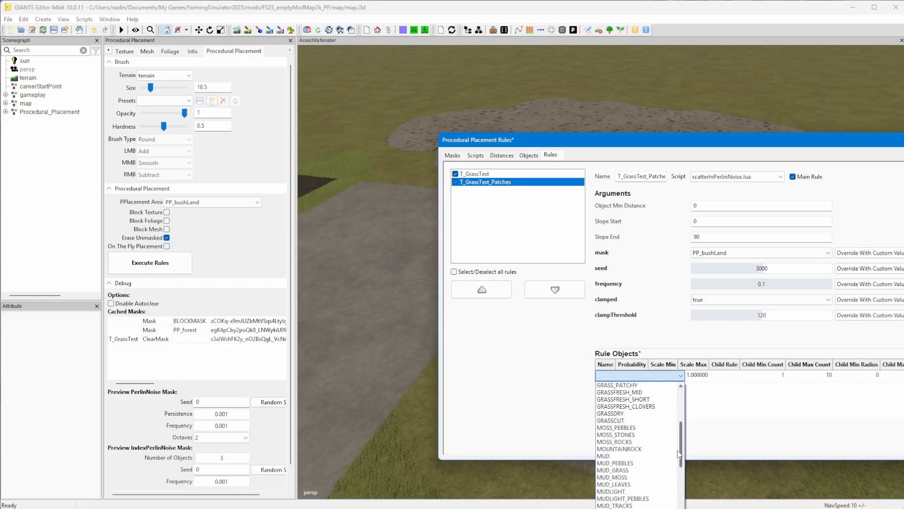
pyautogui.click(651, 456)
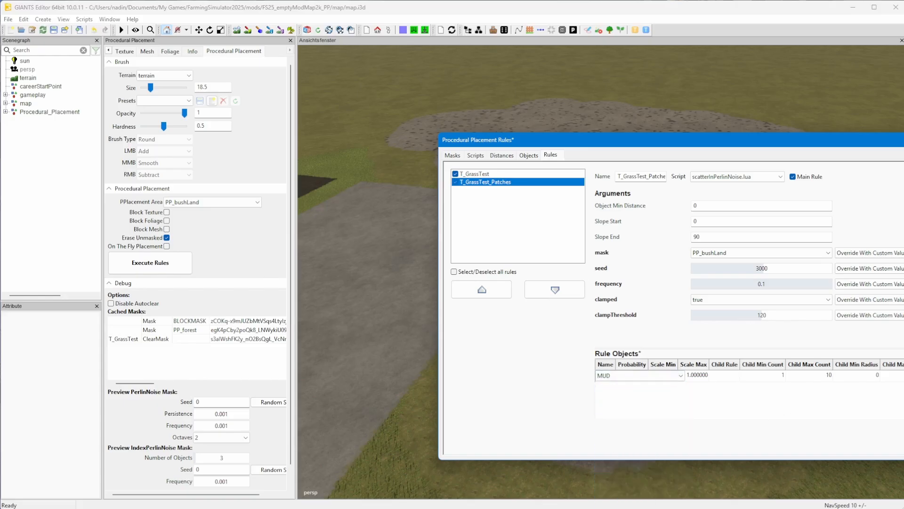
pyautogui.click(903, 440)
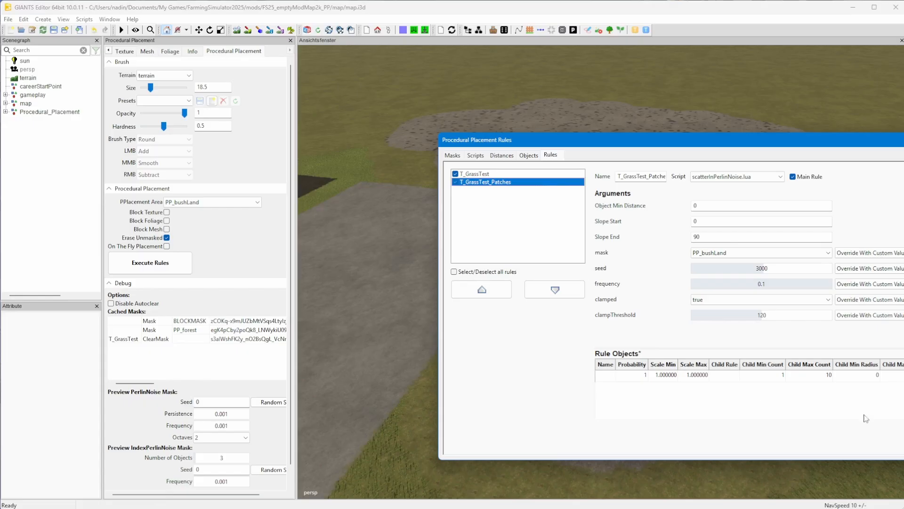
# - Execute the placement rules on PP_bushLand, repeating with the frequency of T_GrassTest_Patches set to 0.03
pyautogui.moveTo(622, 142); pyautogui.dragTo(898, 134)
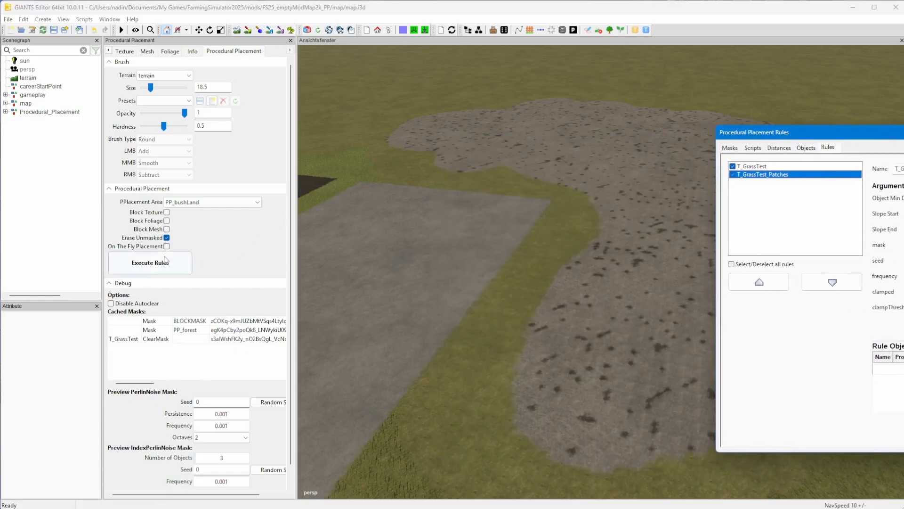
pyautogui.click(150, 262)
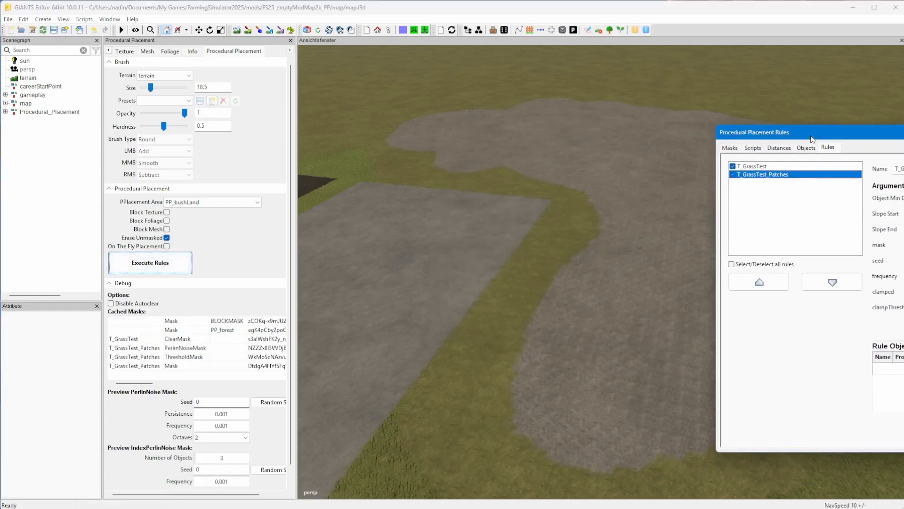
pyautogui.moveTo(884, 122); pyautogui.dragTo(903, 120)
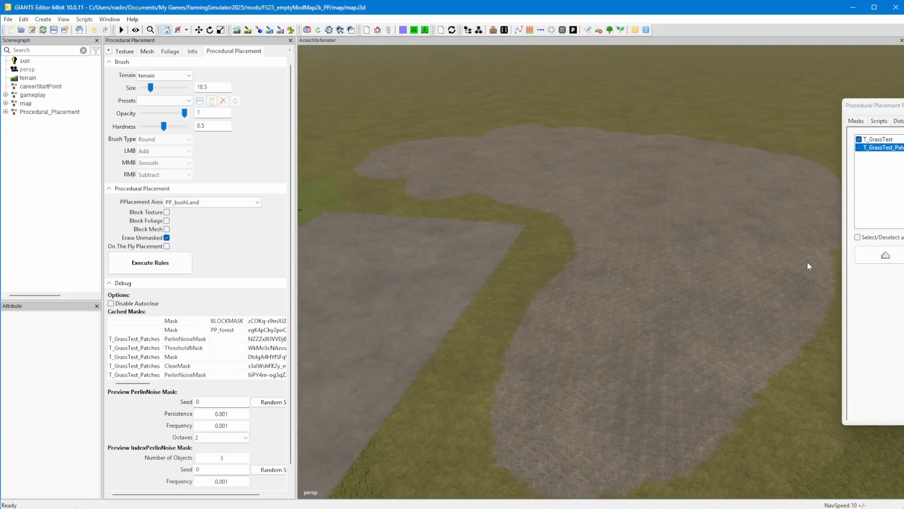
# - Choose FOREST_STONES as the rule object of T_GrassTest_Patches and apply the rule changes
pyautogui.moveTo(886, 105); pyautogui.dragTo(346, 83)
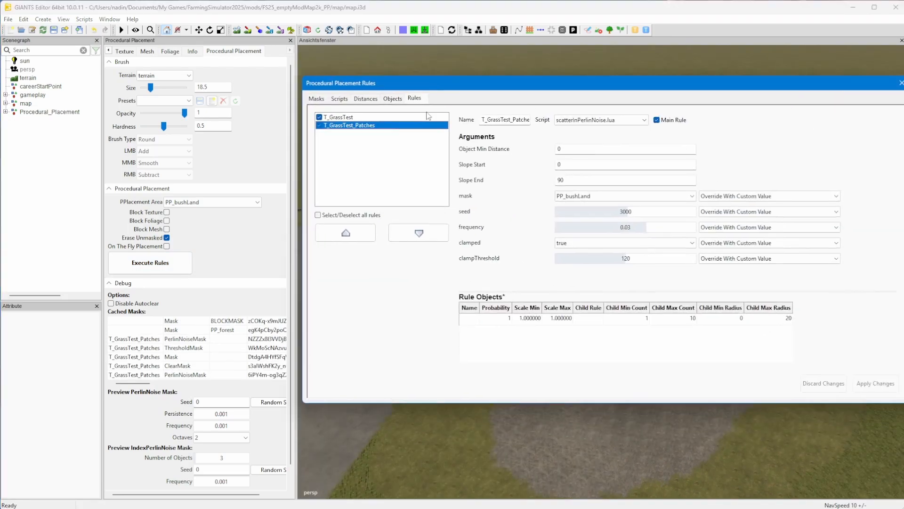
pyautogui.click(476, 321)
pyautogui.click(480, 320)
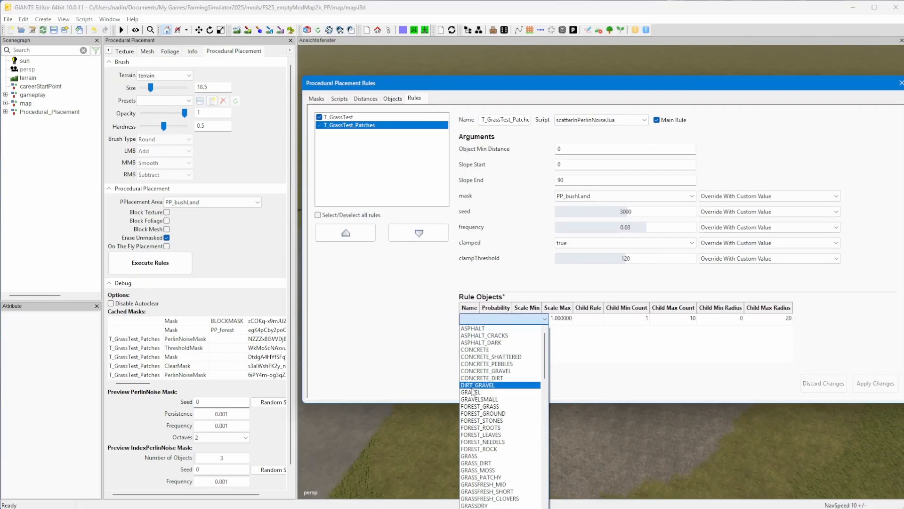
pyautogui.scroll(-5, 487, 408)
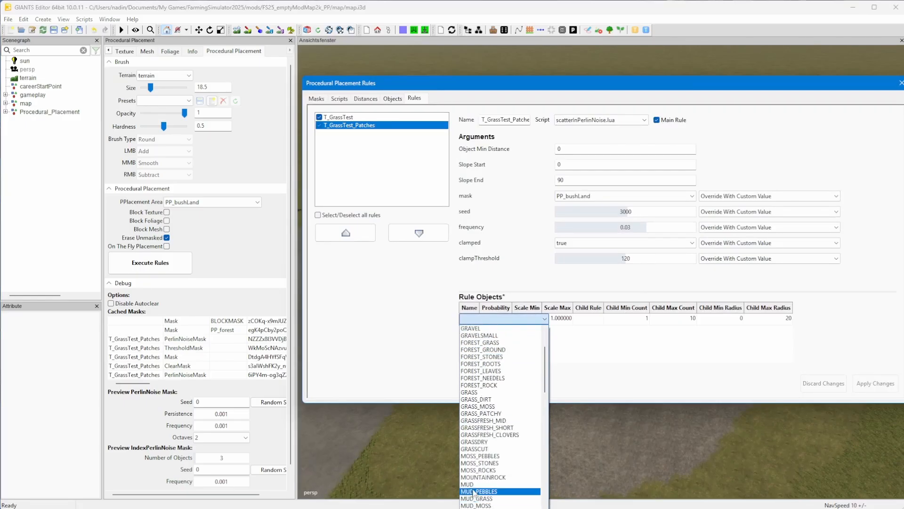
pyautogui.click(489, 488)
pyautogui.click(588, 351)
pyautogui.click(471, 321)
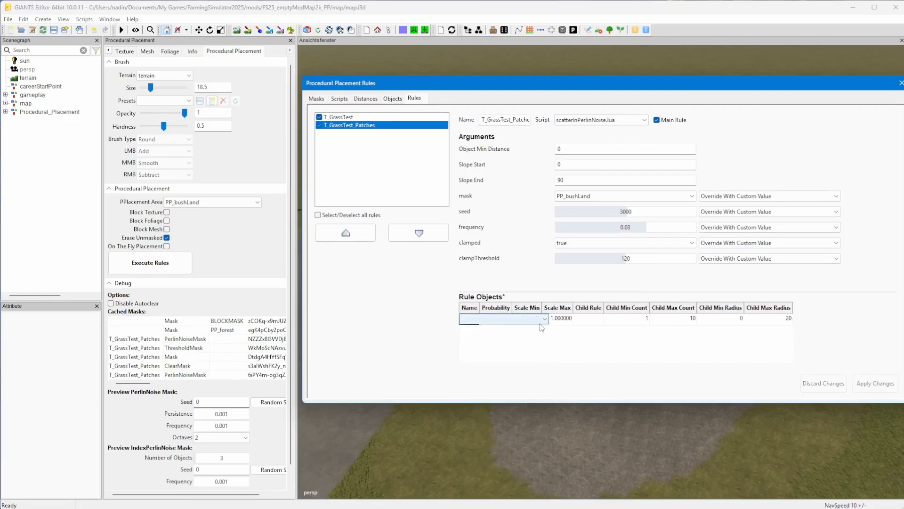
pyautogui.click(544, 320)
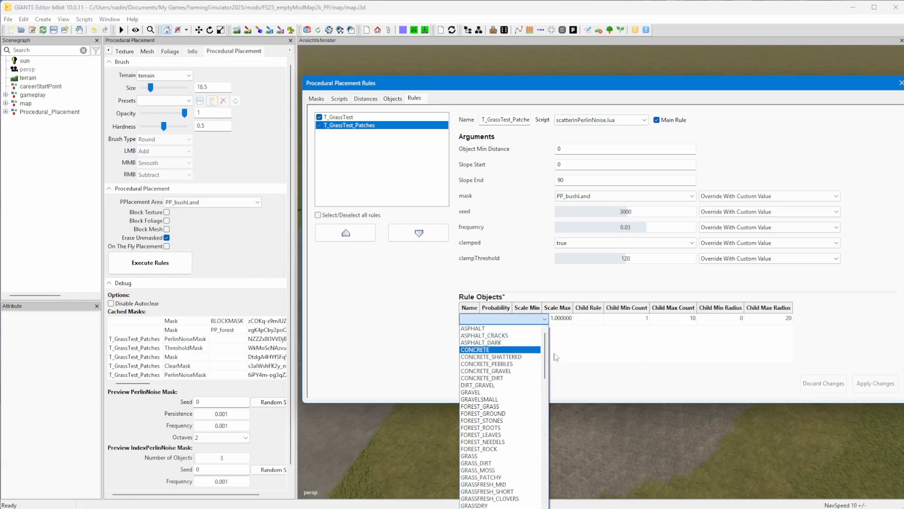
pyautogui.click(502, 421)
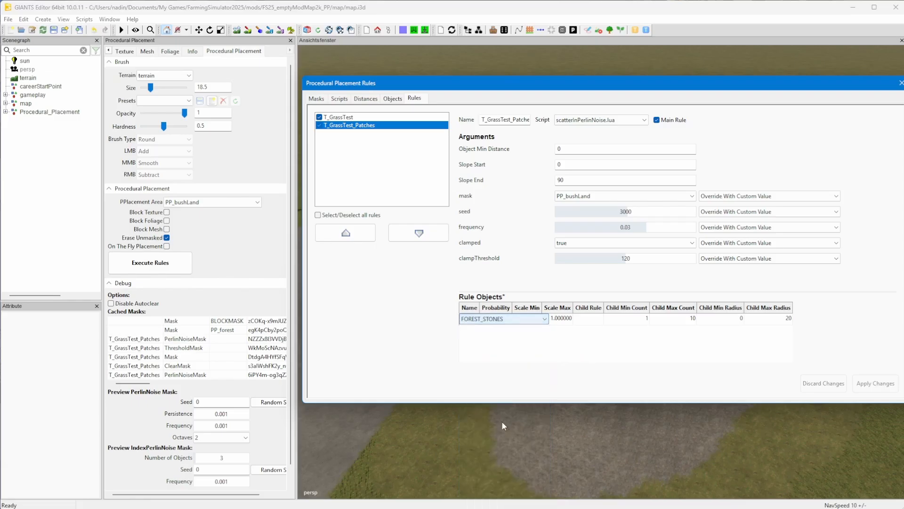
pyautogui.click(481, 335)
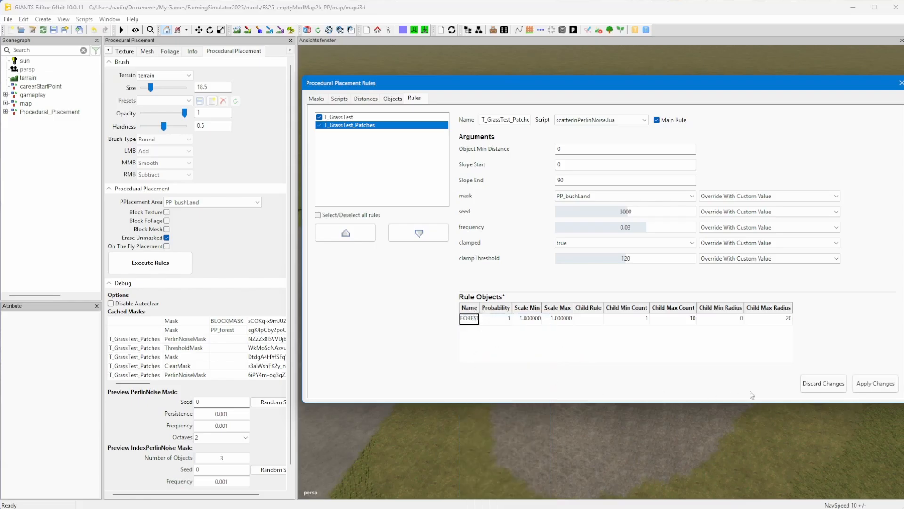
pyautogui.click(875, 383)
# - Choose MUD as the rule object of T_GrassTest_Patches, apply the changes and execute the rules on PP_bushLand
pyautogui.click(469, 318)
pyautogui.click(469, 319)
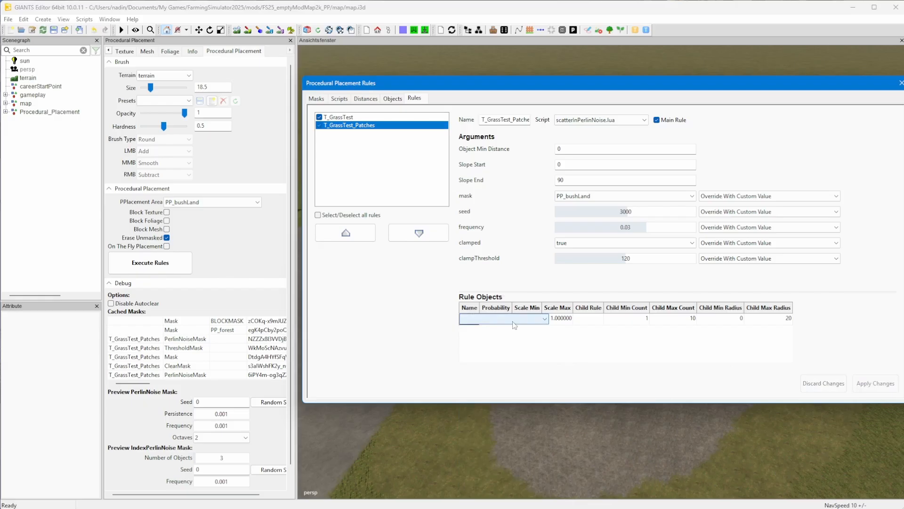
pyautogui.click(542, 320)
pyautogui.moveTo(544, 356); pyautogui.dragTo(544, 391)
pyautogui.click(490, 392)
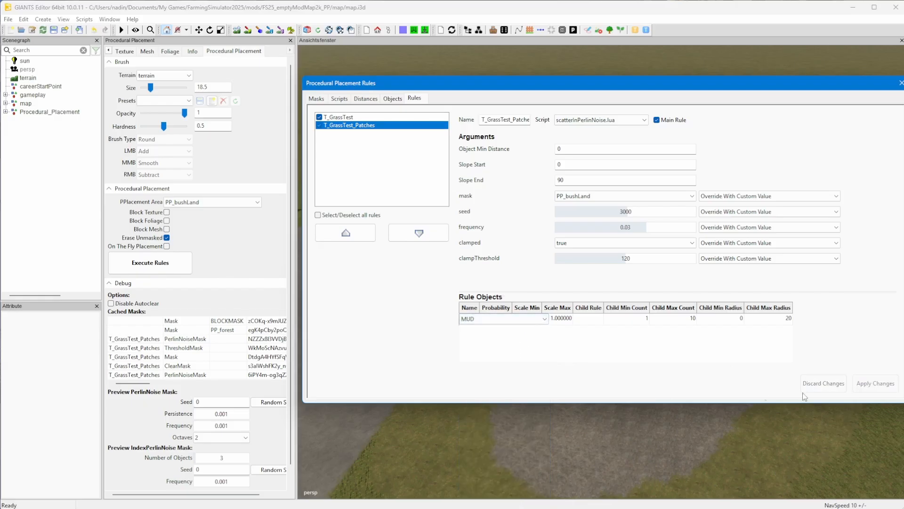
pyautogui.click(679, 358)
pyautogui.click(874, 384)
pyautogui.moveTo(499, 91); pyautogui.dragTo(903, 114)
pyautogui.click(166, 271)
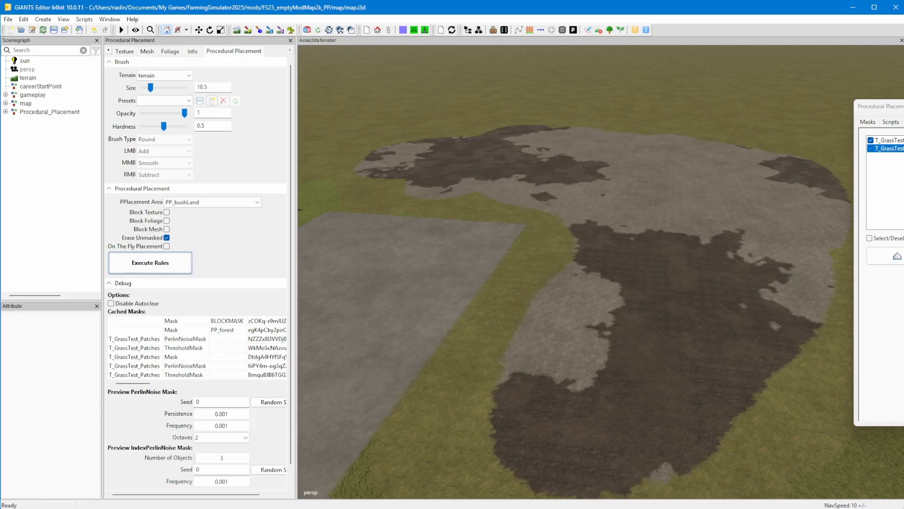
# - Set the clampThreshold of T_GrassTest_Patches to 100, apply the change and execute the placement rules
pyautogui.moveTo(897, 111); pyautogui.dragTo(393, 116)
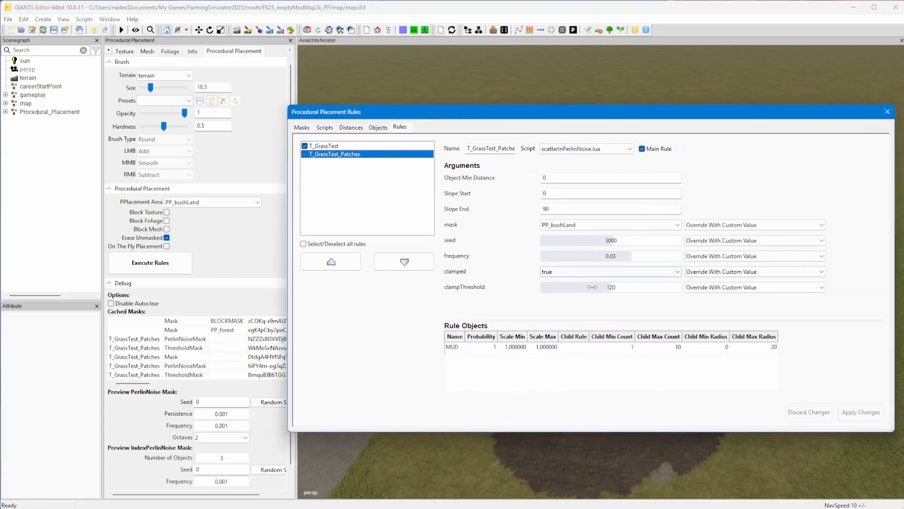
pyautogui.doubleClick(605, 290)
pyautogui.write('100')
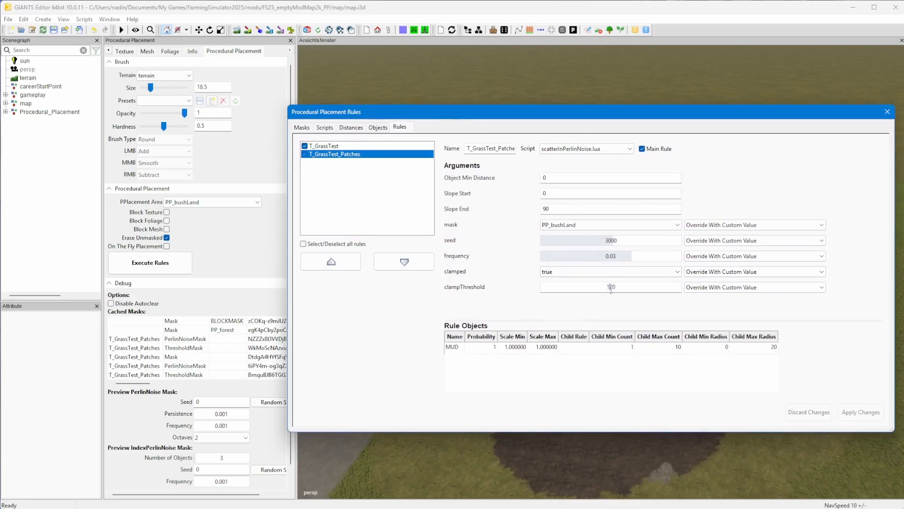
pyautogui.press('Return')
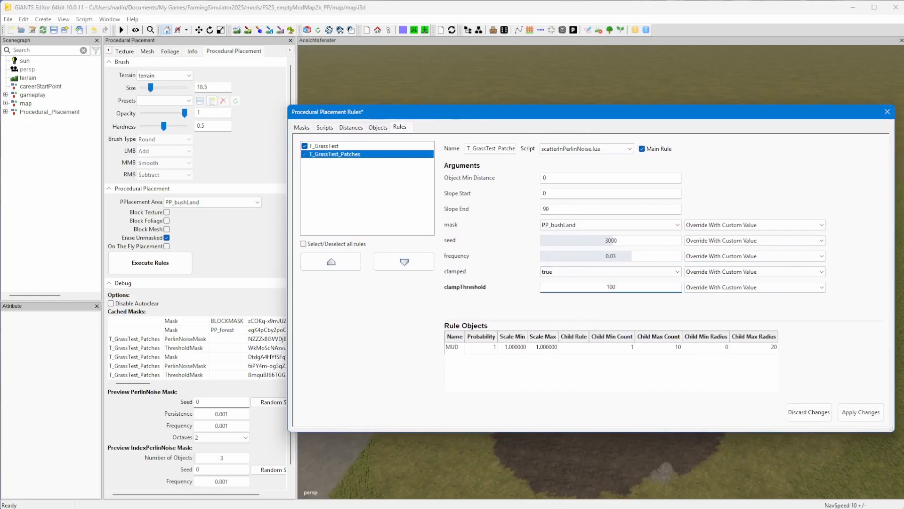
pyautogui.click(861, 412)
pyautogui.moveTo(469, 119); pyautogui.dragTo(901, 109)
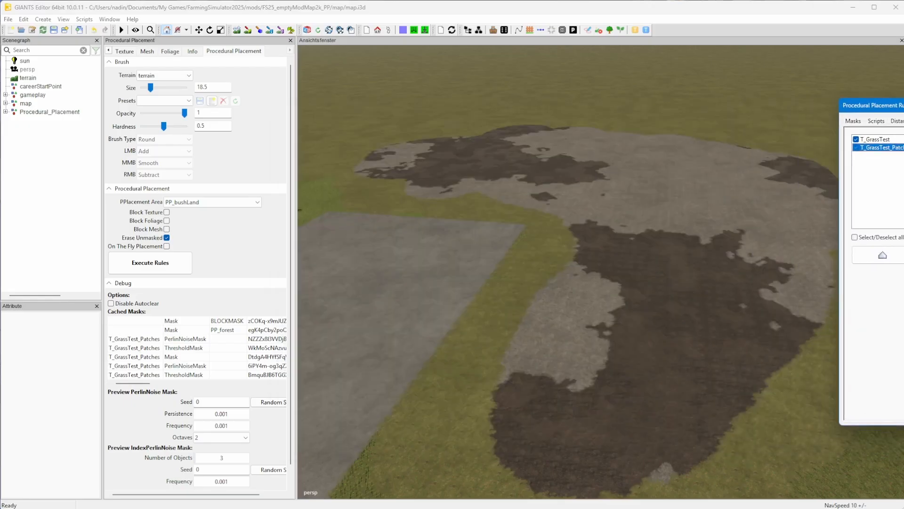
pyautogui.click(178, 262)
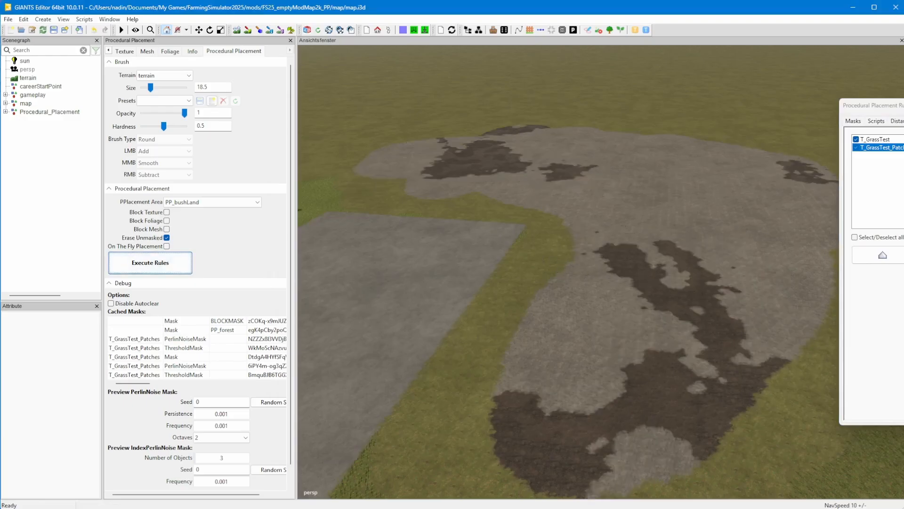
# - Set the clampThreshold of T_GrassTest_Patches to 140, apply the change and execute the placement rules
pyautogui.moveTo(895, 105); pyautogui.dragTo(313, 81)
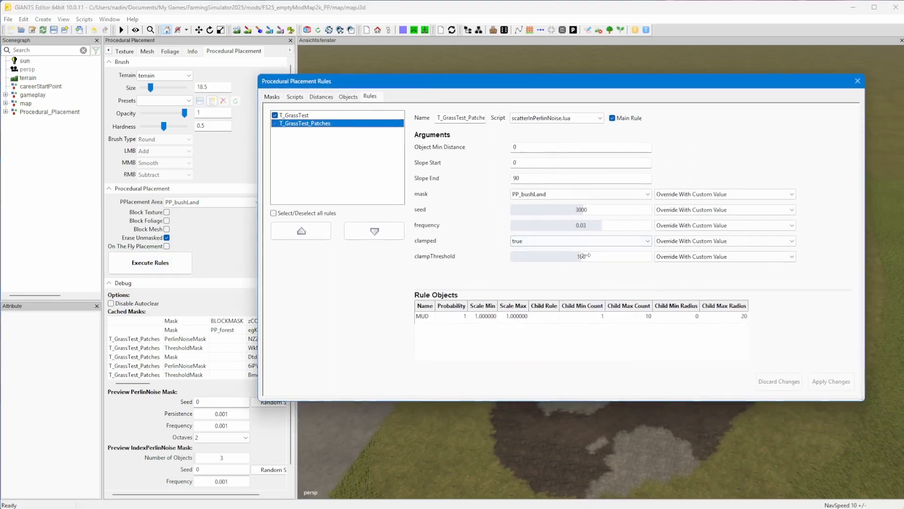
pyautogui.doubleClick(581, 256)
pyautogui.write('140')
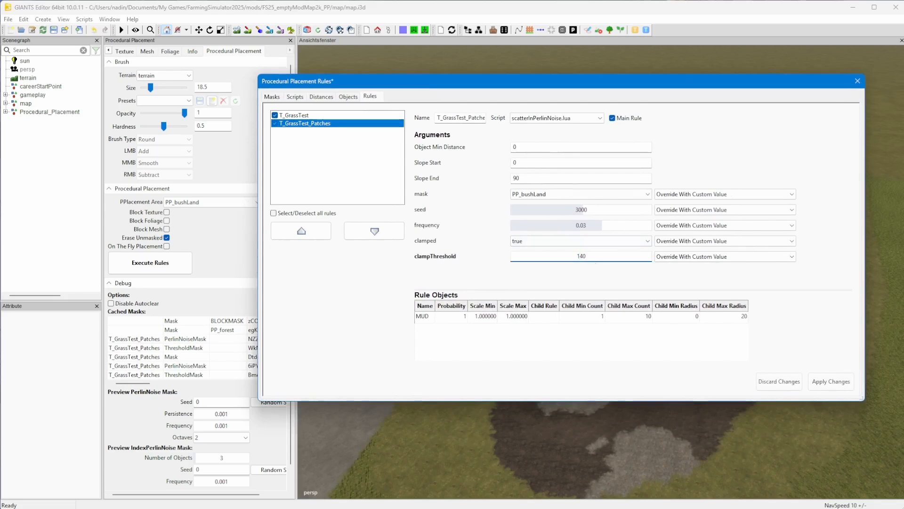
pyautogui.click(843, 384)
pyautogui.moveTo(315, 81); pyautogui.dragTo(895, 70)
pyautogui.click(149, 267)
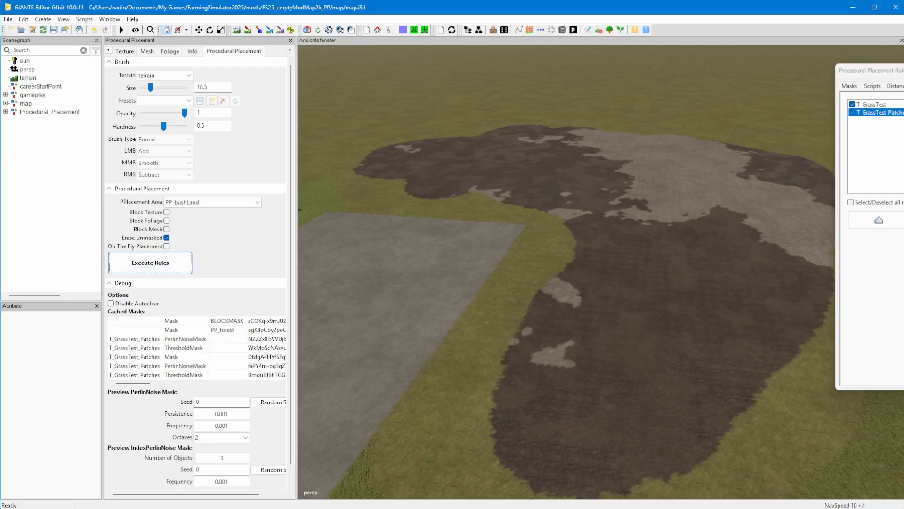
# - Set the noise frequency of T_GrassTest_Patches to 0.2, apply the change and execute the placement rules
pyautogui.moveTo(868, 71); pyautogui.dragTo(456, 103)
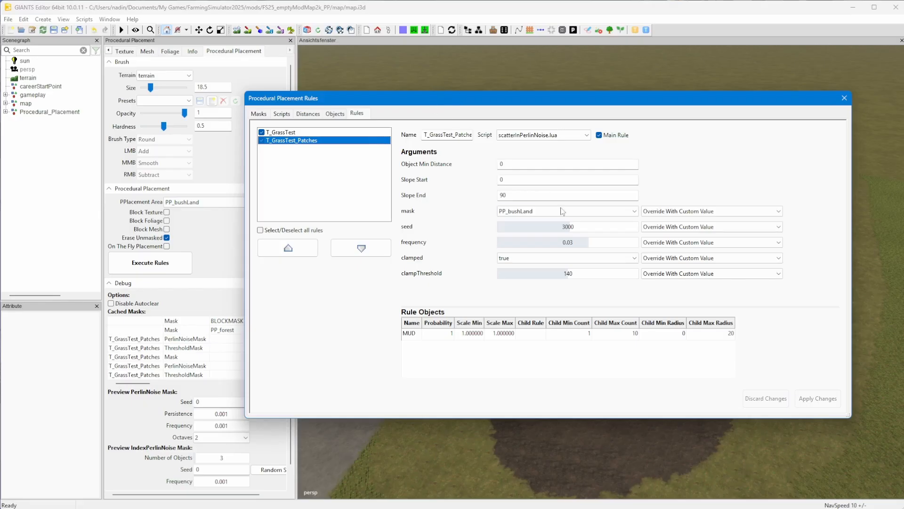
pyautogui.click(569, 242)
pyautogui.doubleClick(568, 242)
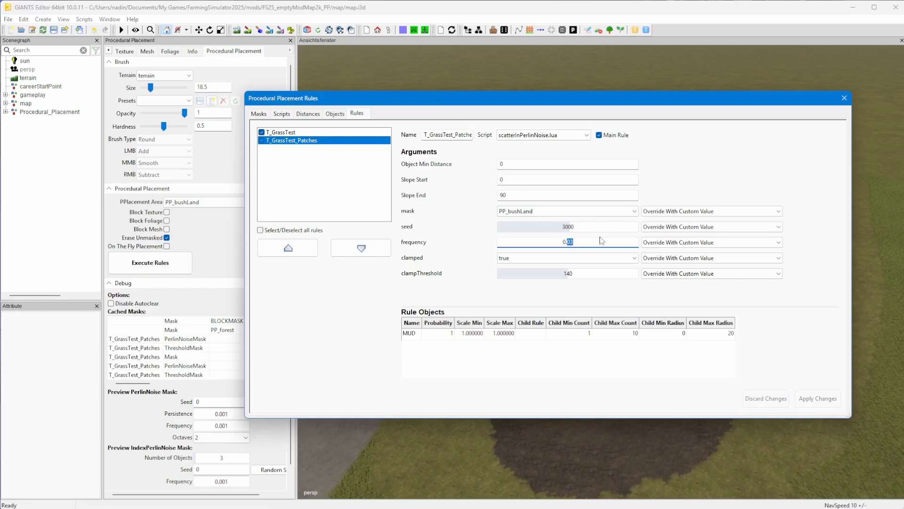
pyautogui.write('2')
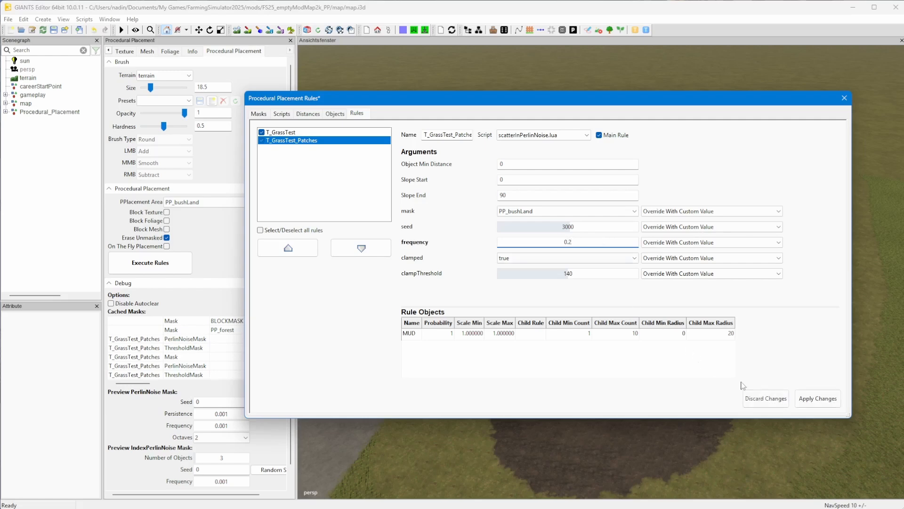
pyautogui.click(818, 398)
pyautogui.moveTo(370, 98); pyautogui.dragTo(903, 108)
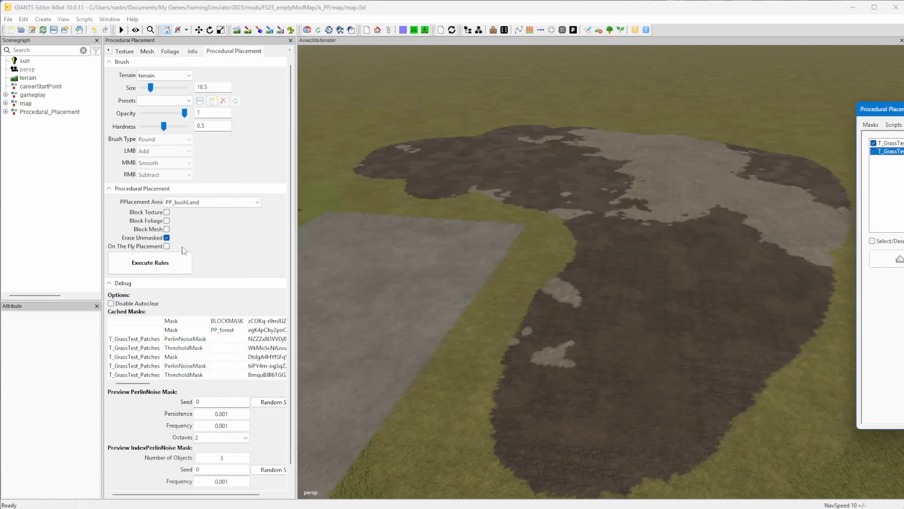
pyautogui.click(174, 263)
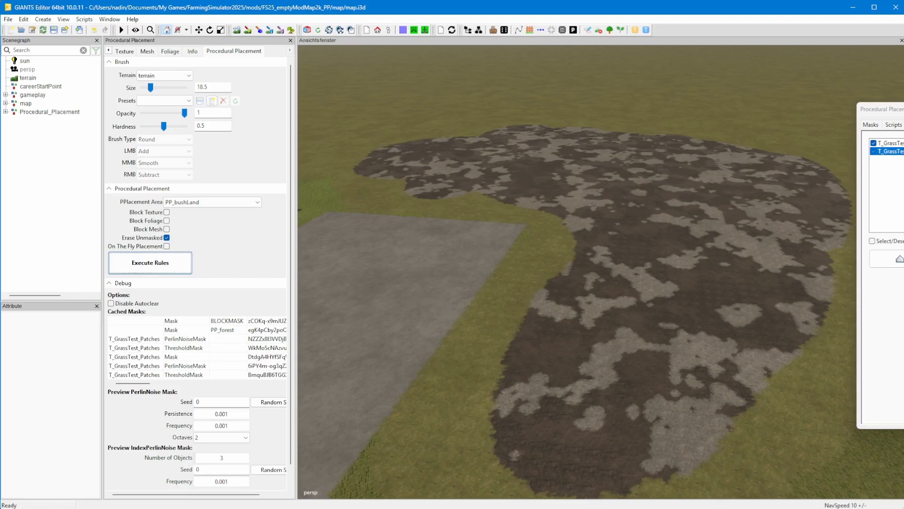
# - Set T_GrassTest_Patches to frequency 0.03 and clampThreshold 120, apply the changes and execute the placement rules
pyautogui.moveTo(903, 111); pyautogui.dragTo(584, 93)
pyautogui.doubleClick(661, 235)
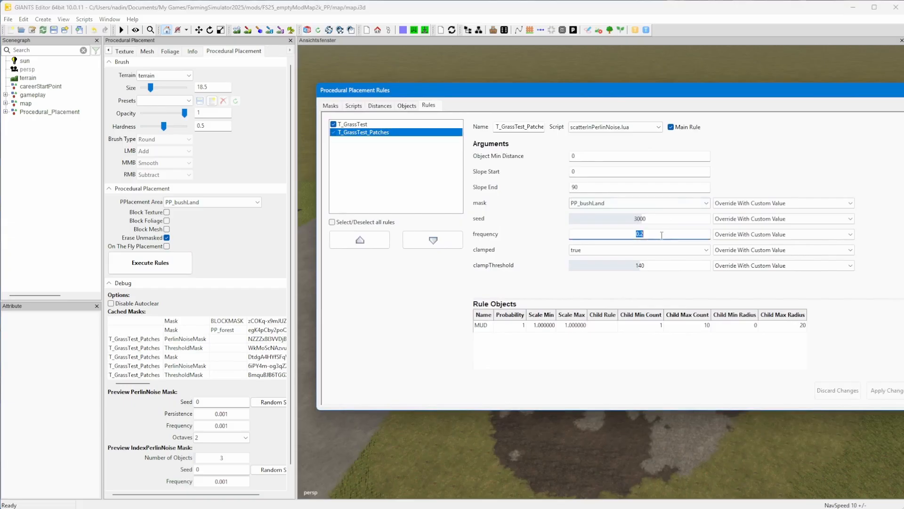
pyautogui.write('0.03')
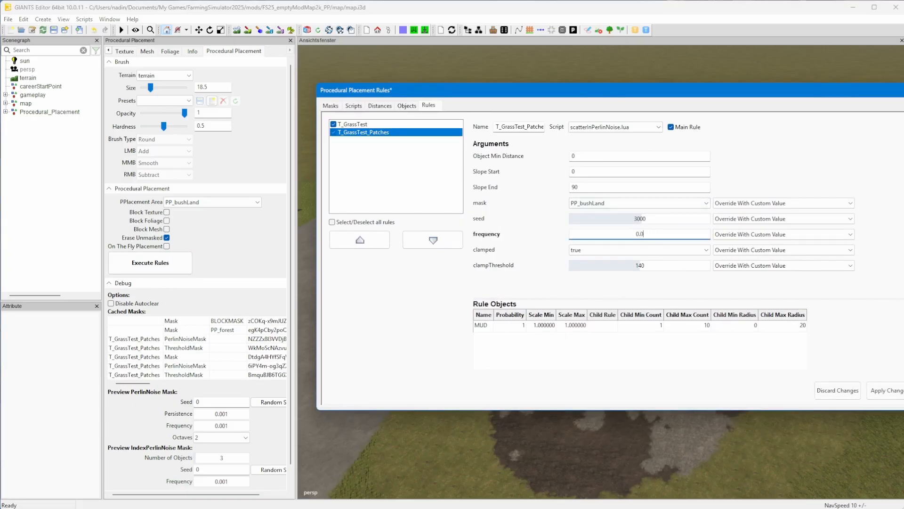
pyautogui.doubleClick(640, 264)
pyautogui.write('120')
pyautogui.click(887, 390)
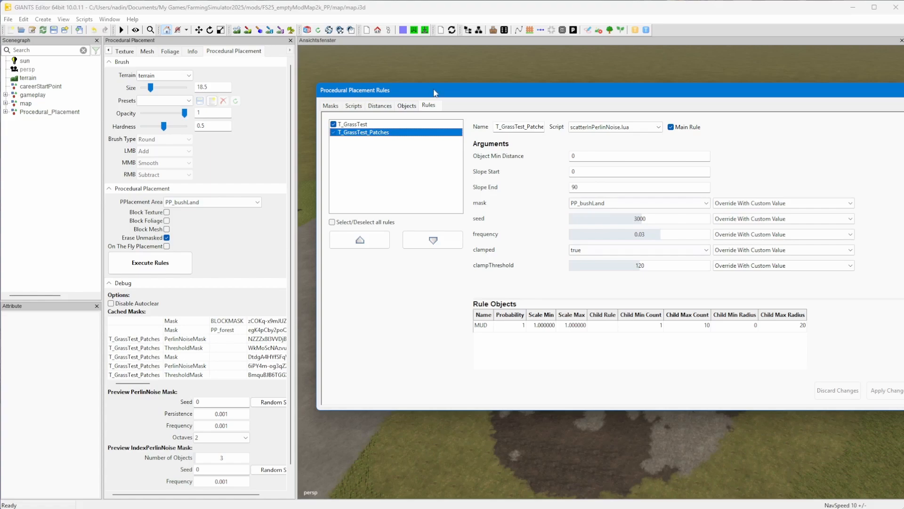
pyautogui.moveTo(433, 90); pyautogui.dragTo(903, 96)
pyautogui.click(141, 272)
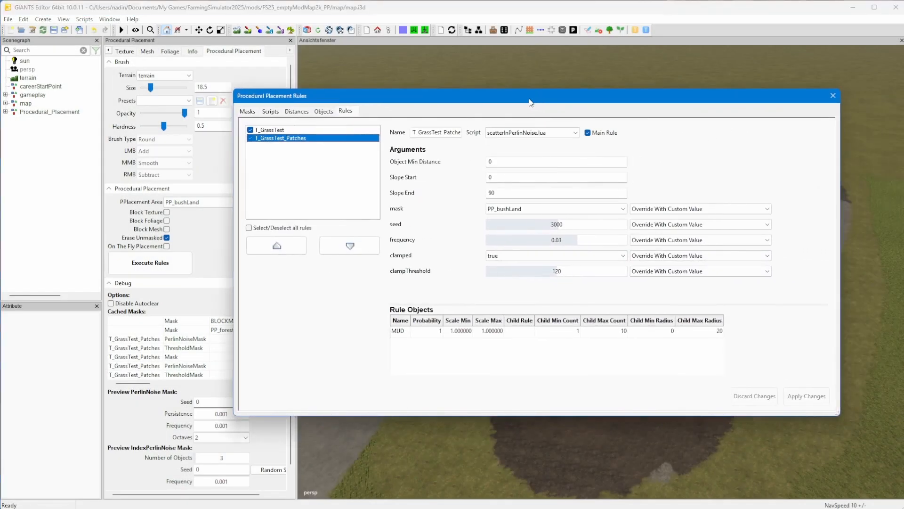
# - Replace the DIRT_GRAVEL rule object of T_GrassTest with GRASS
pyautogui.click(268, 130)
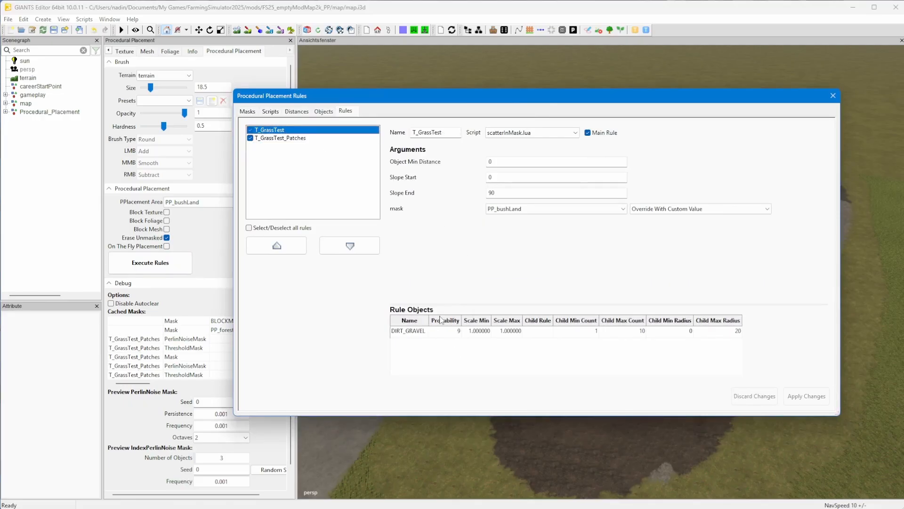
pyautogui.doubleClick(422, 332)
pyautogui.click(477, 332)
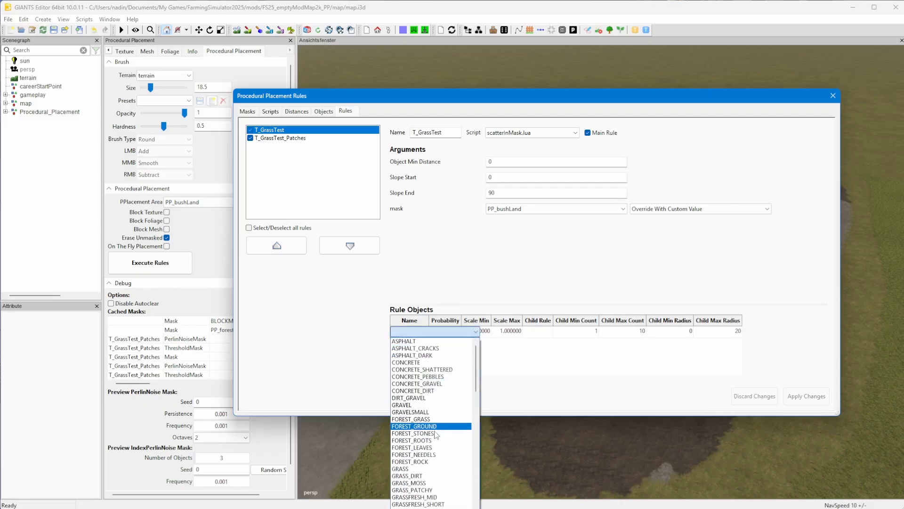
pyautogui.click(435, 469)
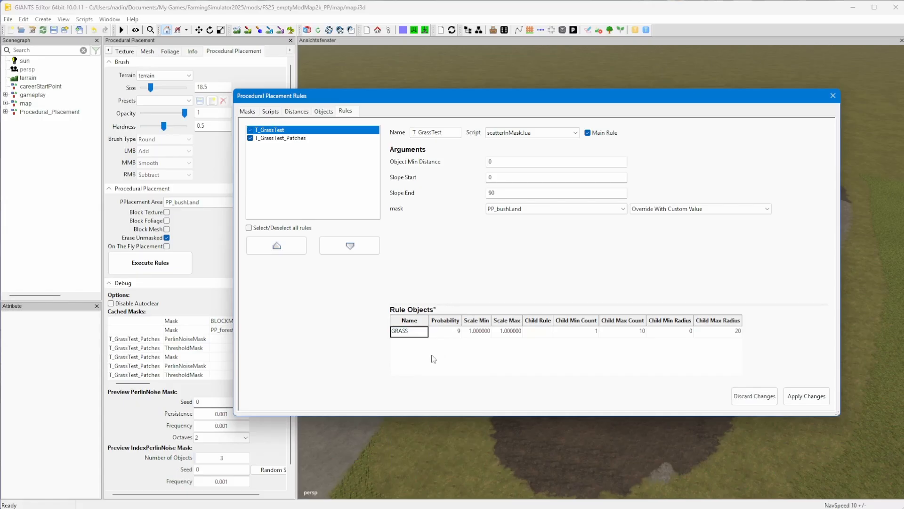
# - Add a second rule object to T_GrassTest and choose GRASSDRY for it
pyautogui.rightClick(433, 341)
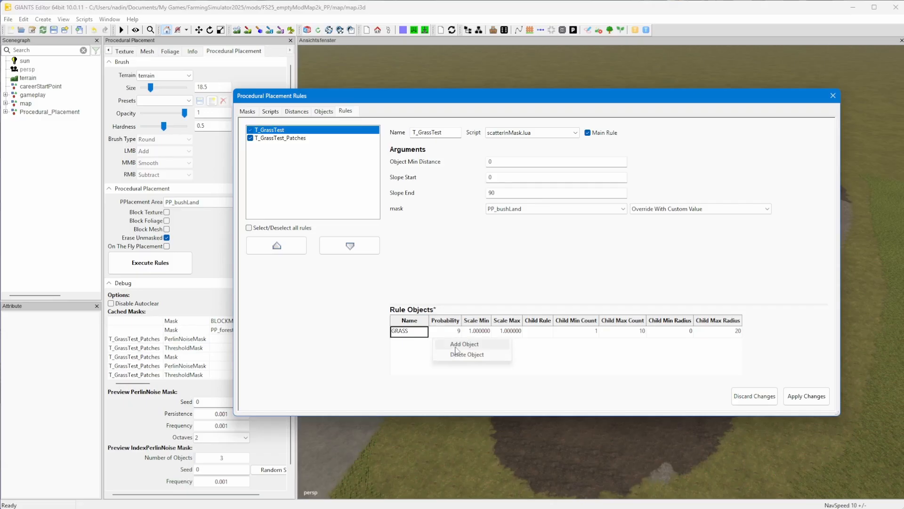
pyautogui.click(454, 349)
pyautogui.click(406, 348)
pyautogui.click(407, 347)
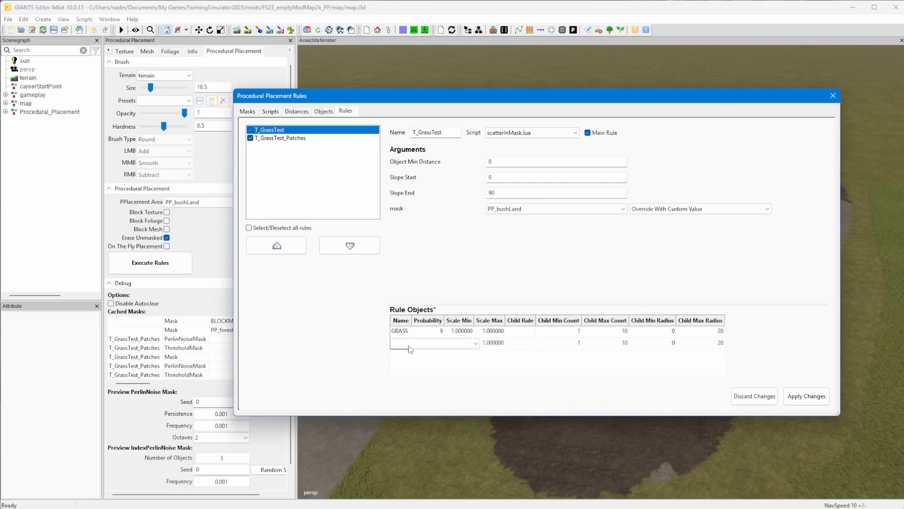
pyautogui.click(408, 343)
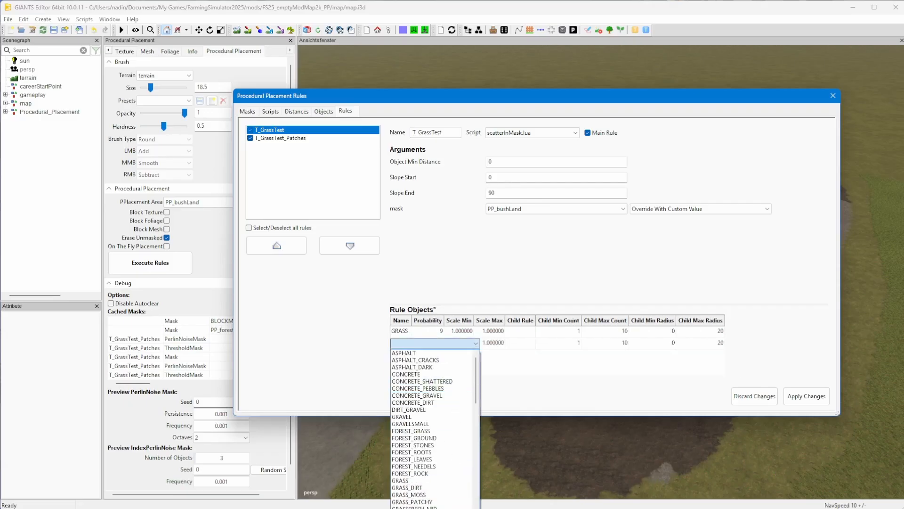
pyautogui.click(411, 507)
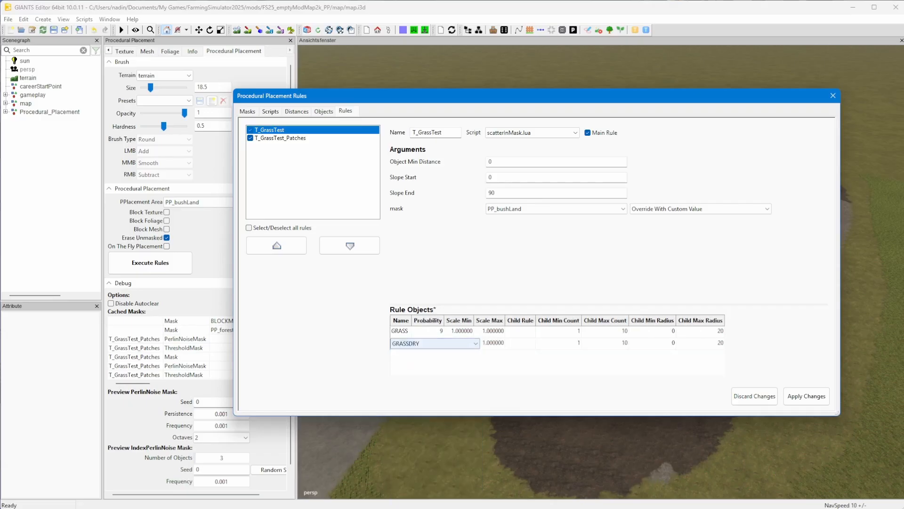
pyautogui.click(434, 365)
# - Set the probability of the GRASSDRY rule object of T_GrassTest to 2
pyautogui.click(434, 344)
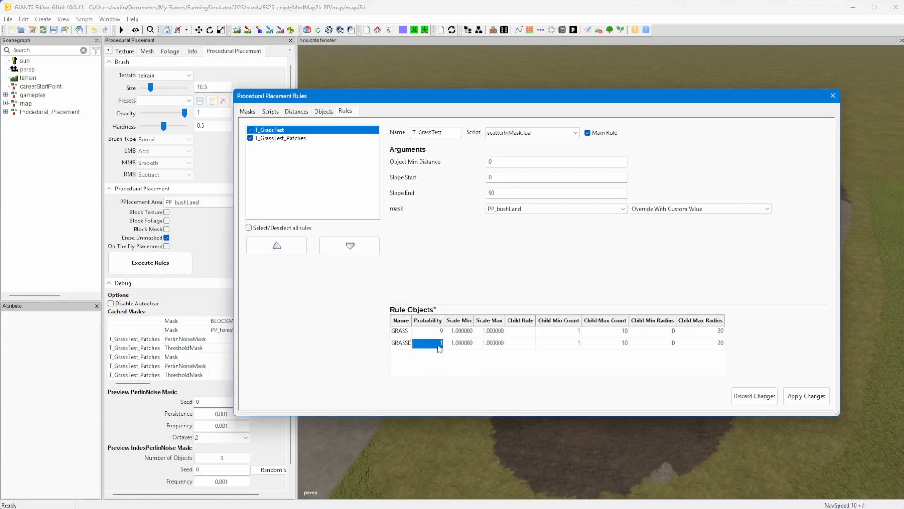
pyautogui.click(437, 346)
pyautogui.write('2')
pyautogui.press('Tab')
# - Add GRASS_DIRT as a third rule object of T_GrassTest, widen the Name column and apply the changes
pyautogui.rightClick(443, 354)
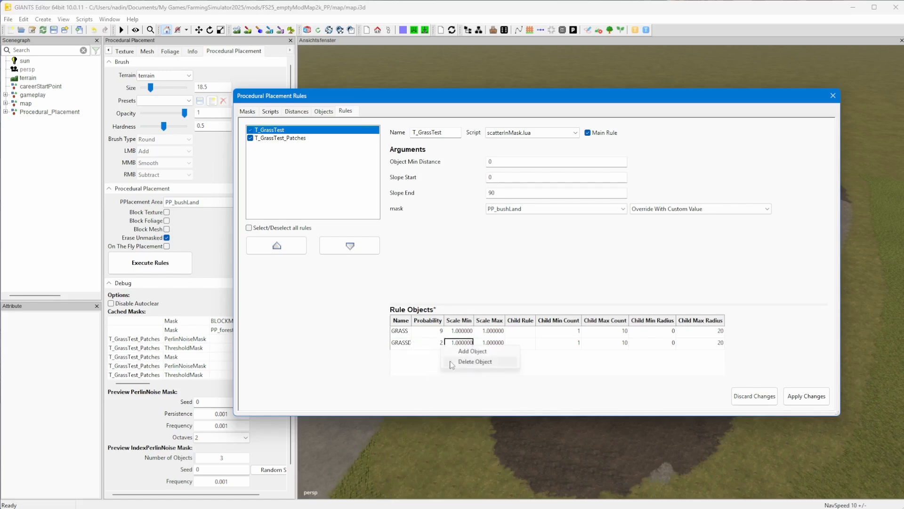
pyautogui.click(456, 354)
pyautogui.click(422, 355)
pyautogui.click(421, 356)
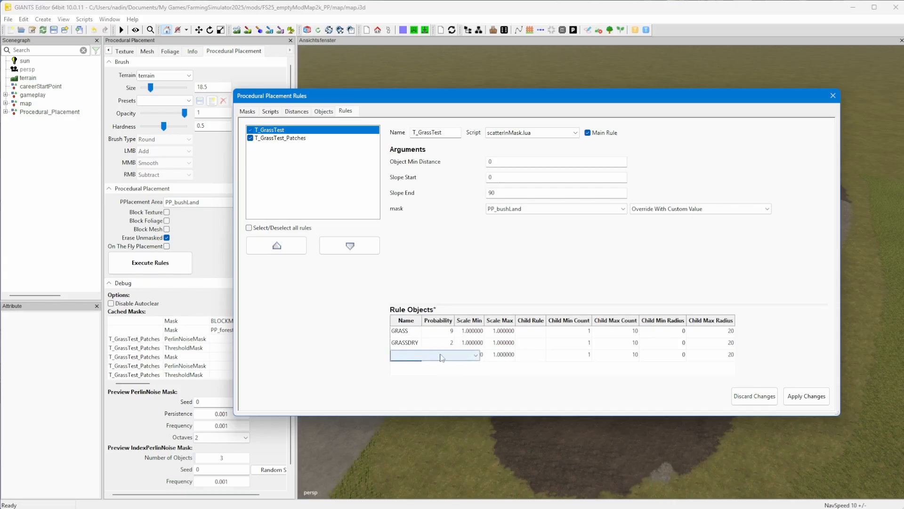
pyautogui.click(476, 355)
pyautogui.click(422, 499)
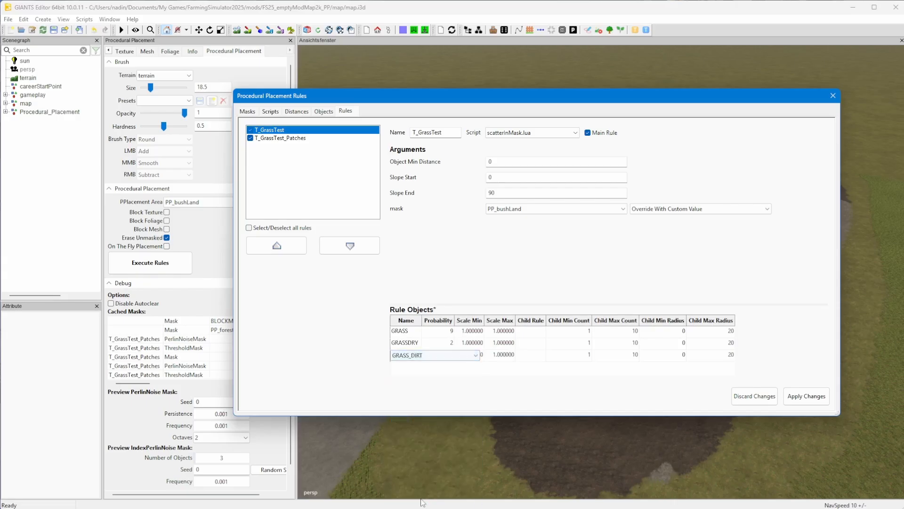
pyautogui.click(468, 369)
pyautogui.moveTo(422, 321); pyautogui.dragTo(452, 321)
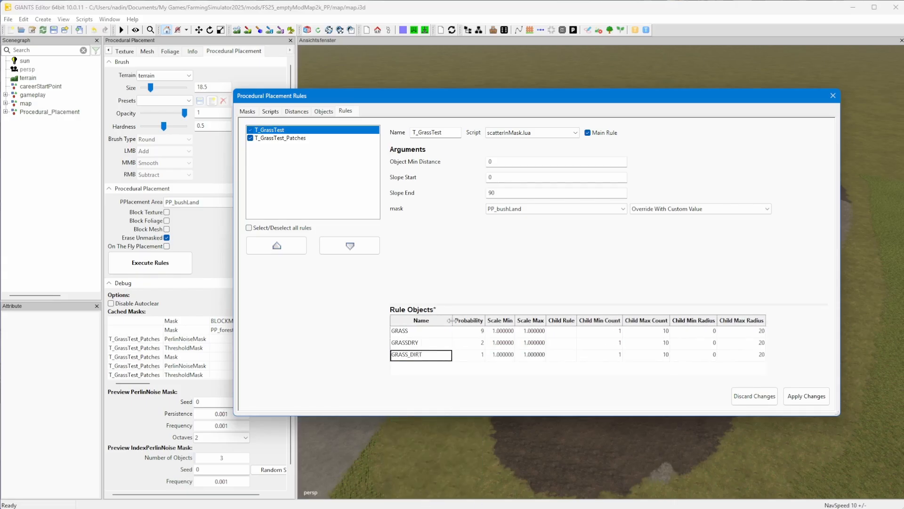
pyautogui.click(795, 398)
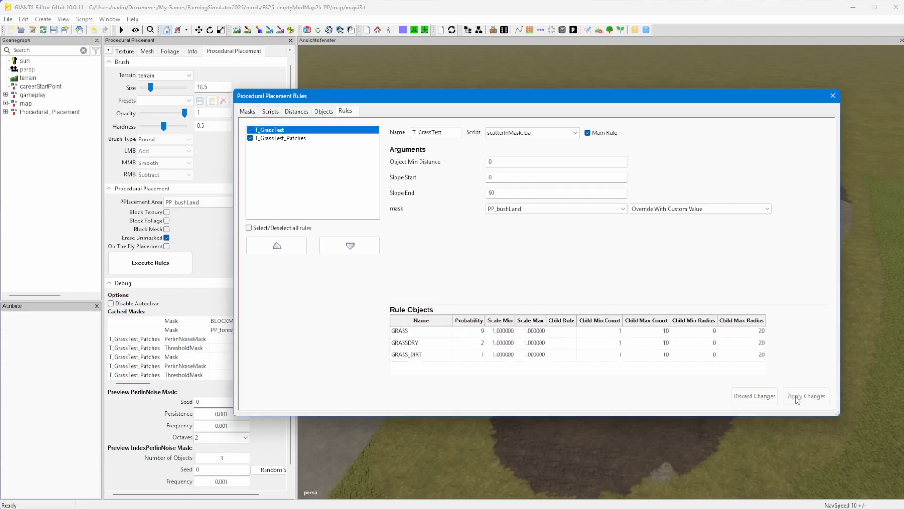
# - Disable the T_GrassTest_Patches rule, apply the change and execute the placement rules with only the grass base
pyautogui.click(250, 138)
pyautogui.click(800, 397)
pyautogui.moveTo(349, 100); pyautogui.dragTo(903, 120)
pyautogui.click(150, 262)
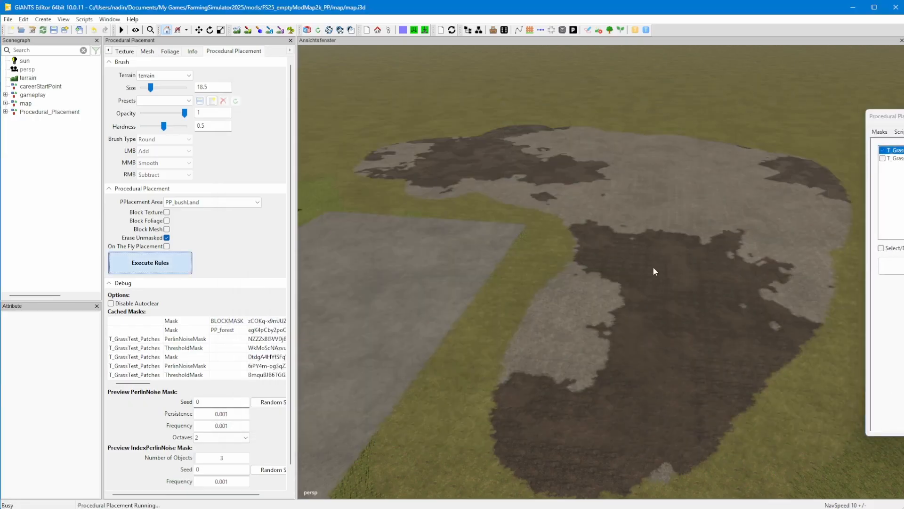
pyautogui.keyDown('alt'); pyautogui.moveTo(625, 303); pyautogui.dragTo(903, 261, button='right'); pyautogui.keyUp('alt')
pyautogui.keyDown('alt'); pyautogui.moveTo(472, 297); pyautogui.dragTo(600, 287, button='right'); pyautogui.keyUp('alt')
pyautogui.moveTo(600, 287)
pyautogui.keyDown('alt'); pyautogui.mouseDown()
pyautogui.moveTo(586, 263)
pyautogui.moveTo(654, 262)
pyautogui.moveTo(601, 276)
pyautogui.mouseUp(); pyautogui.keyUp('alt')
pyautogui.keyDown('alt'); pyautogui.moveTo(601, 276); pyautogui.dragTo(386, 323, button='right'); pyautogui.keyUp('alt')
pyautogui.keyDown('alt'); pyautogui.moveTo(621, 320); pyautogui.dragTo(514, 322, button='right'); pyautogui.keyUp('alt')
pyautogui.keyDown('alt'); pyautogui.moveTo(621, 313); pyautogui.dragTo(603, 309); pyautogui.keyUp('alt')
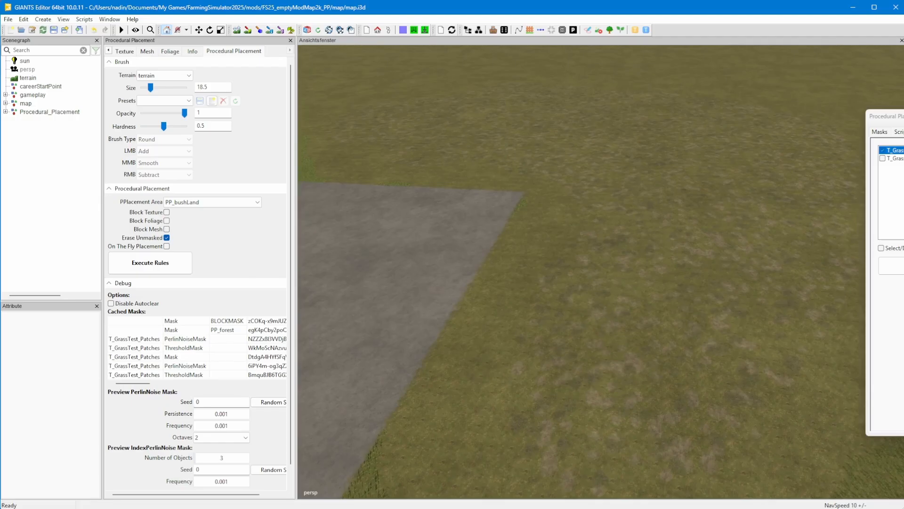
# - Replace the MUD rule object of T_GrassTest_Patches with FOREST_LEAVES and set its probability to 4
pyautogui.moveTo(903, 117); pyautogui.dragTo(533, 109)
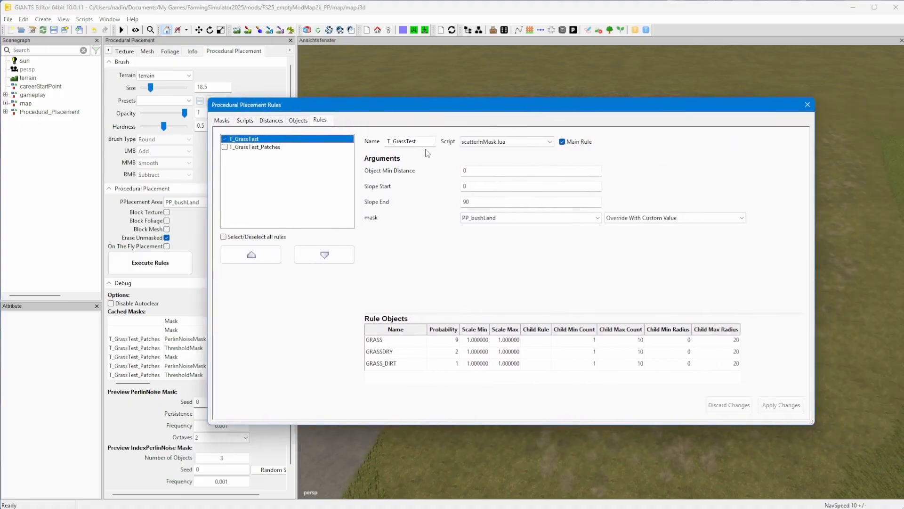
pyautogui.click(271, 147)
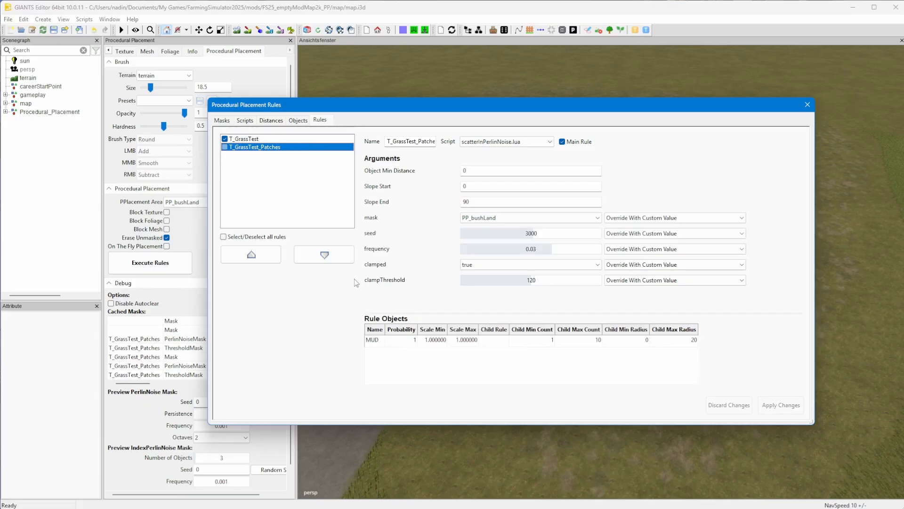
pyautogui.doubleClick(373, 341)
pyautogui.click(450, 340)
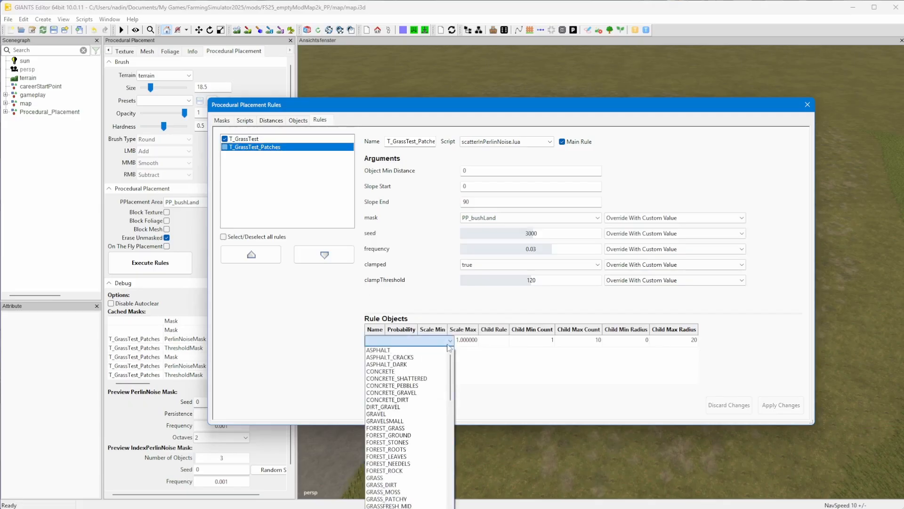
pyautogui.click(408, 456)
pyautogui.doubleClick(409, 342)
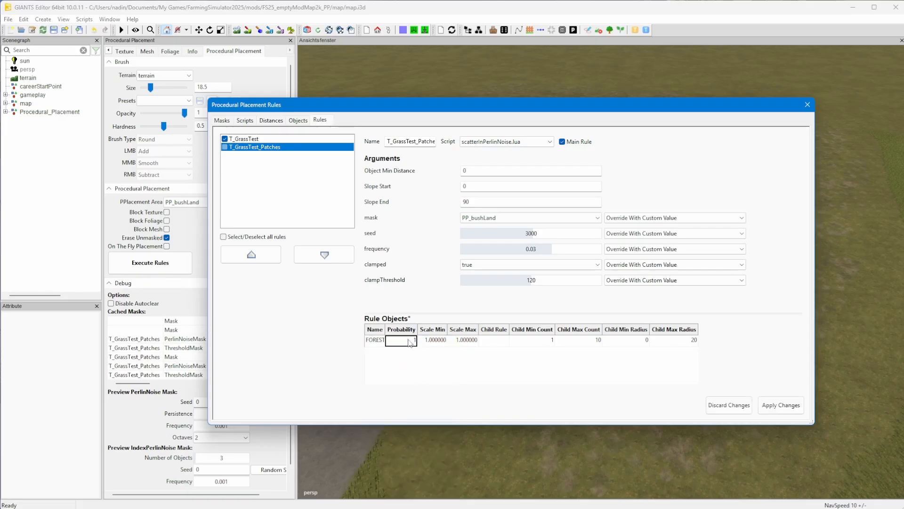
pyautogui.write('4')
# - Add FOREST_NEEDELS as a second rule object of T_GrassTest_Patches with probability 2
pyautogui.rightClick(408, 345)
pyautogui.click(417, 352)
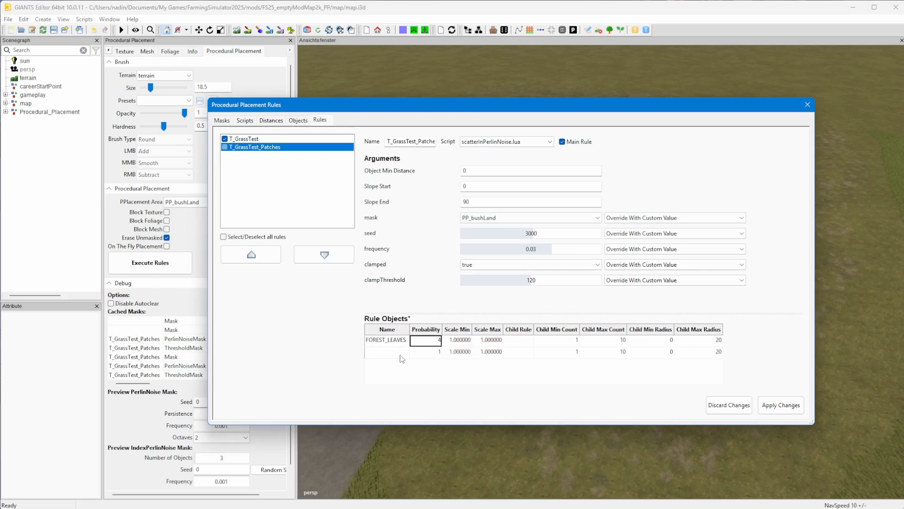
pyautogui.doubleClick(400, 352)
pyautogui.click(451, 353)
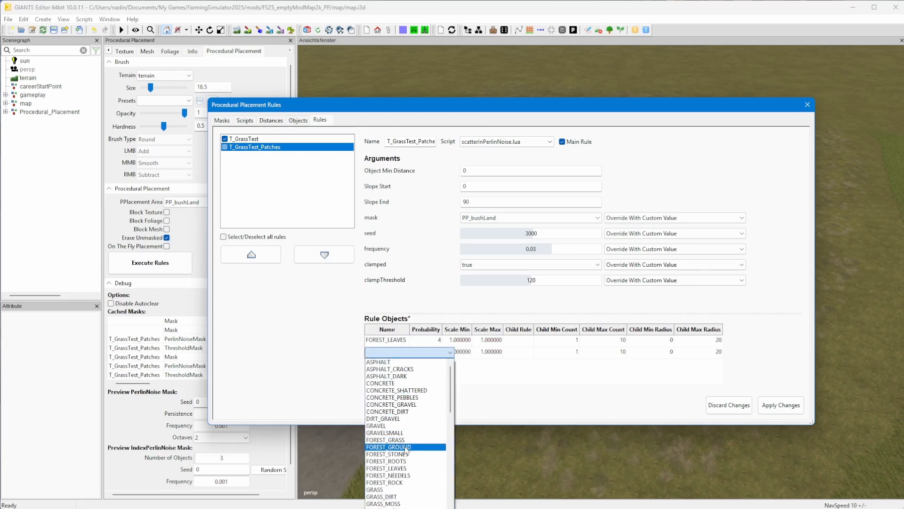
pyautogui.click(406, 475)
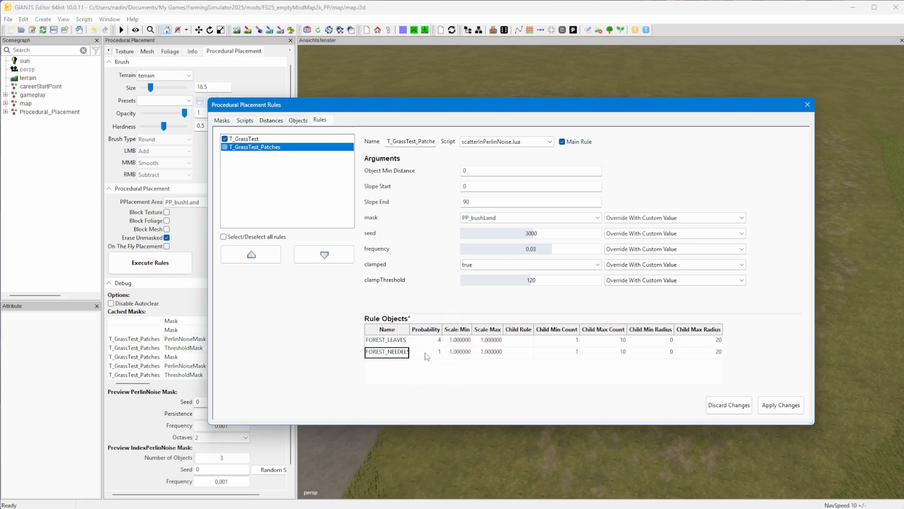
pyautogui.doubleClick(427, 352)
pyautogui.write('2')
pyautogui.press('Return')
# - Add FOREST_GROUND as a third rule object of T_GrassTest_Patches and apply the changes
pyautogui.rightClick(429, 357)
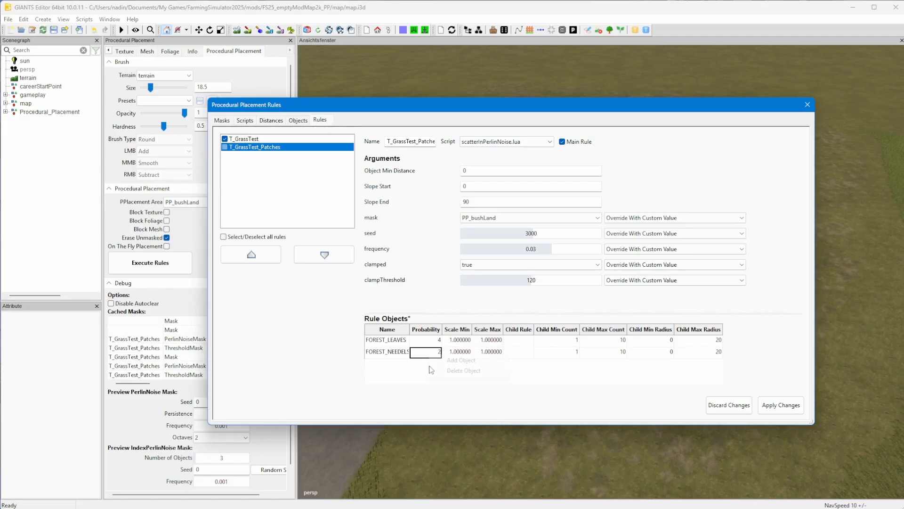
pyautogui.click(449, 361)
pyautogui.click(406, 367)
pyautogui.click(417, 367)
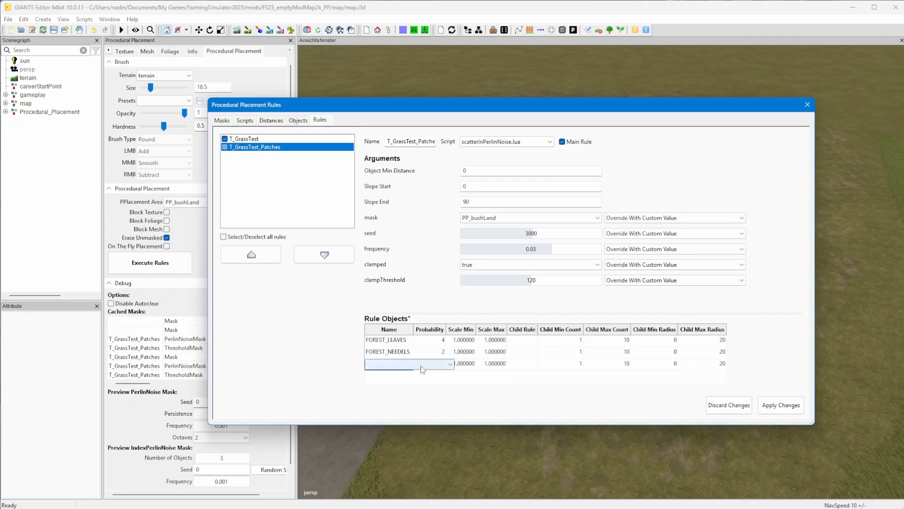
pyautogui.click(450, 366)
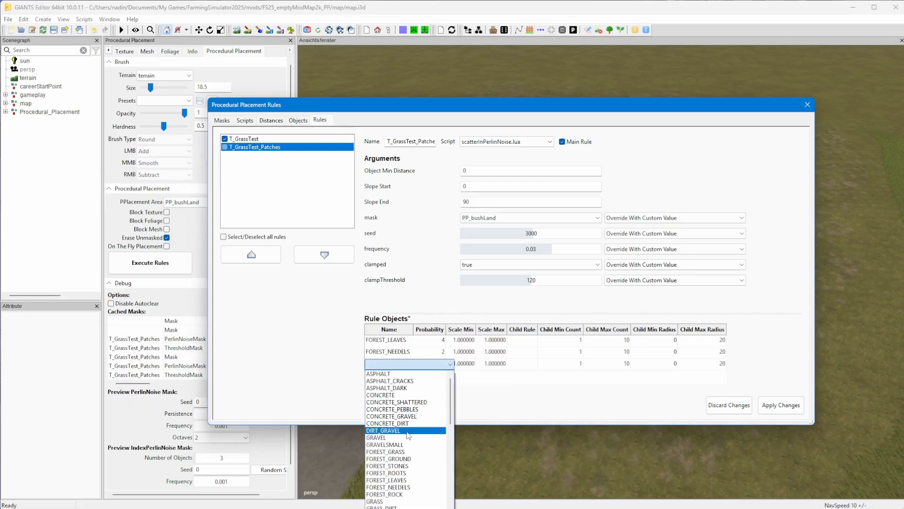
pyautogui.click(409, 459)
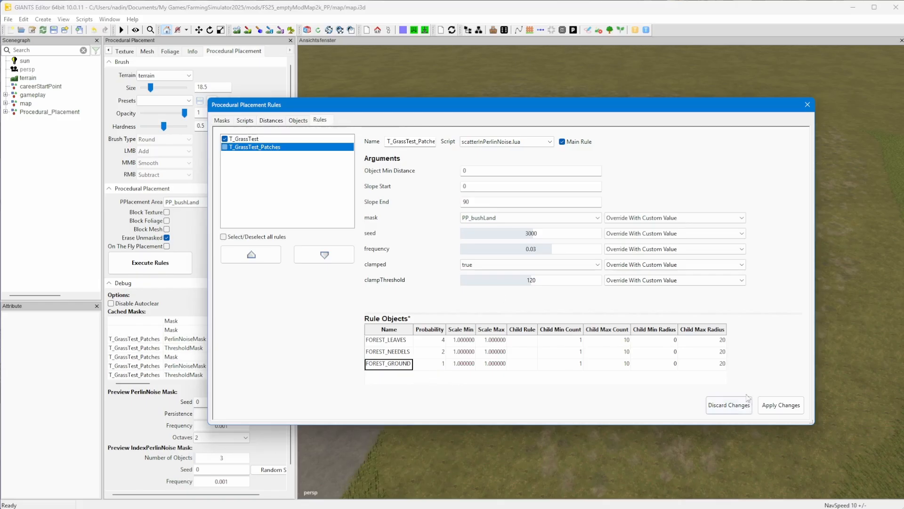
pyautogui.click(779, 411)
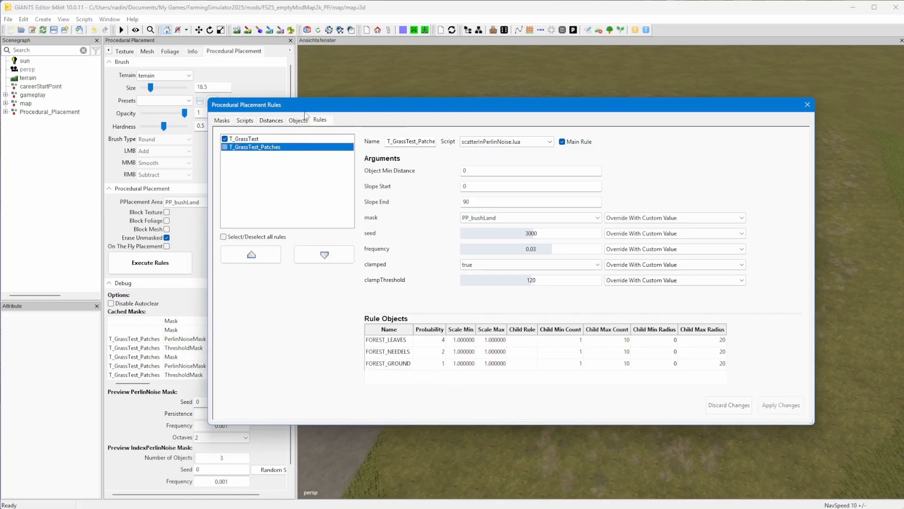
# - Enable the T_GrassTest_Patches rule again, apply the change and execute the placement rules
pyautogui.moveTo(328, 110); pyautogui.dragTo(901, 105)
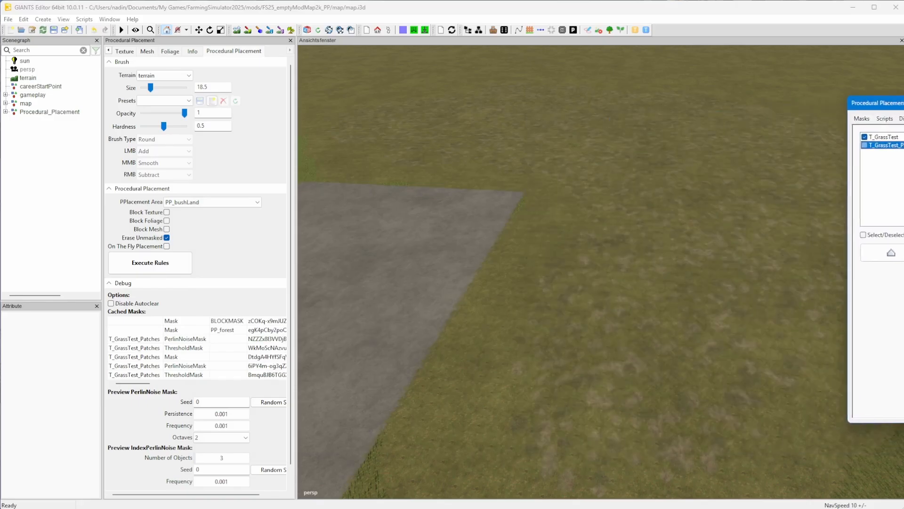
pyautogui.click(160, 271)
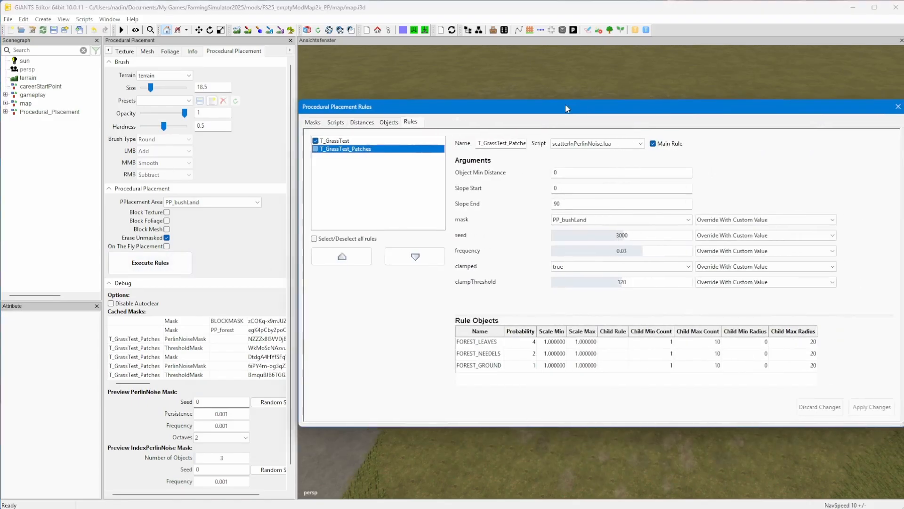
pyautogui.click(273, 147)
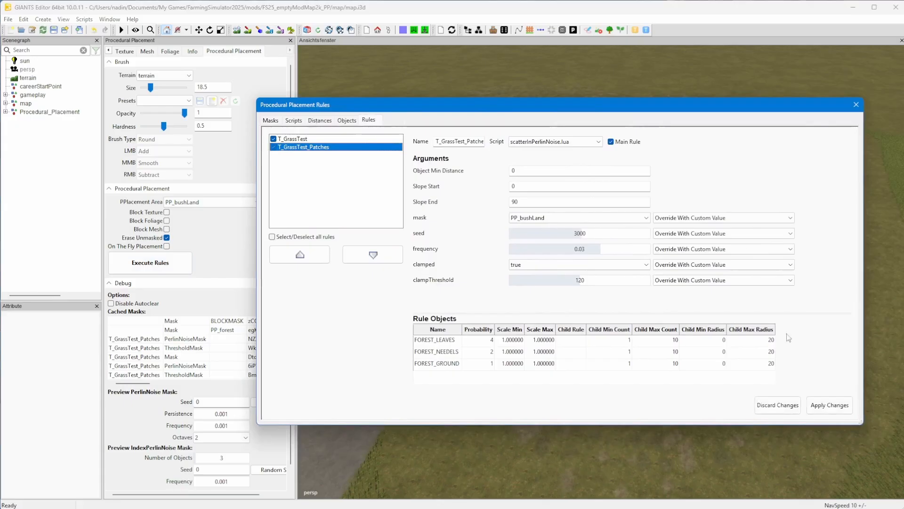
pyautogui.click(830, 405)
pyautogui.moveTo(365, 108); pyautogui.dragTo(903, 116)
pyautogui.click(129, 270)
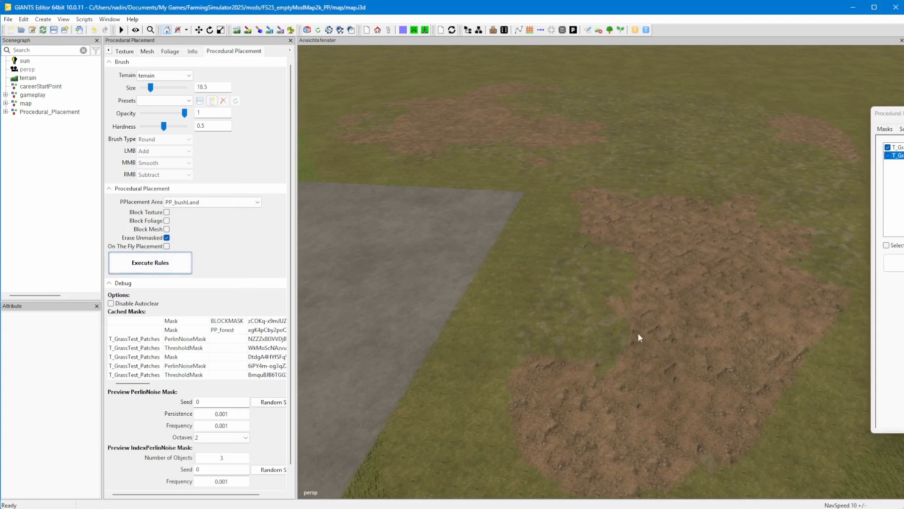
pyautogui.keyDown('alt'); pyautogui.moveTo(592, 356); pyautogui.dragTo(847, 239, button='right'); pyautogui.keyUp('alt')
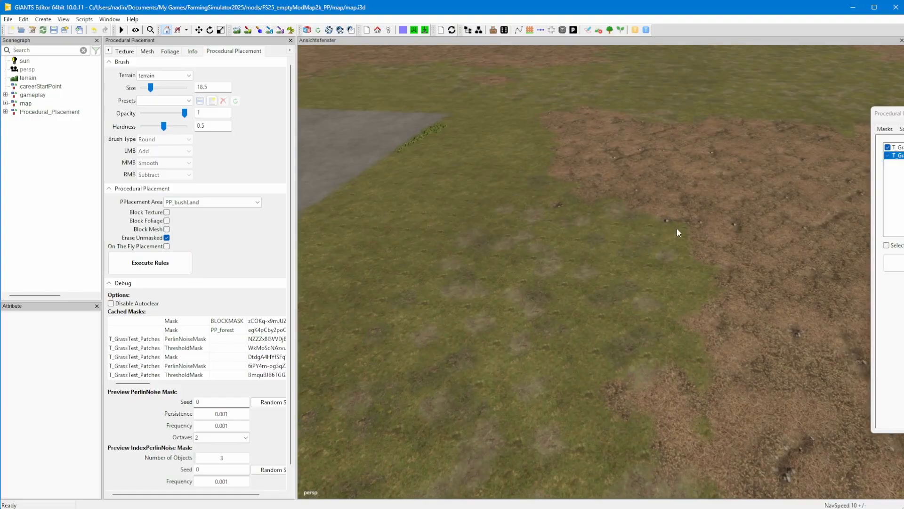
pyautogui.keyDown('alt'); pyautogui.moveTo(748, 227); pyautogui.dragTo(544, 266, button='right'); pyautogui.keyUp('alt')
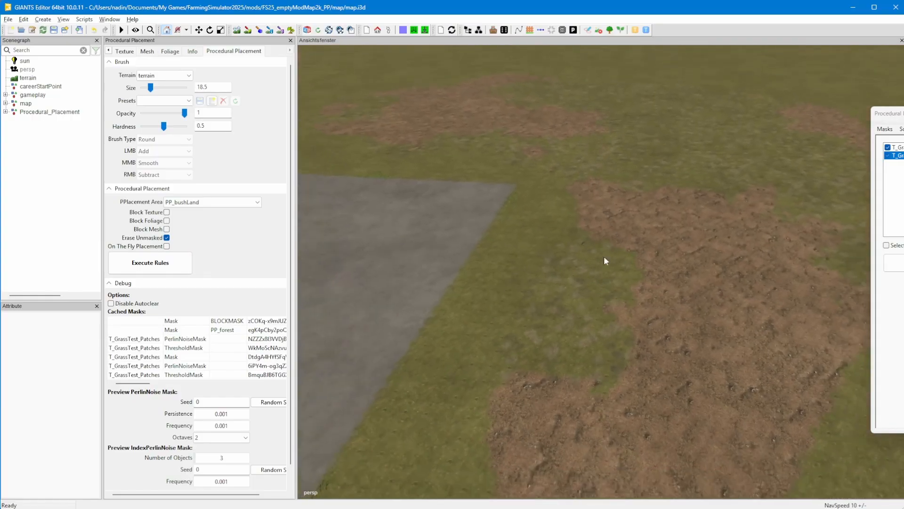
pyautogui.keyDown('alt'); pyautogui.moveTo(630, 248); pyautogui.dragTo(594, 250, button='middle'); pyautogui.keyUp('alt')
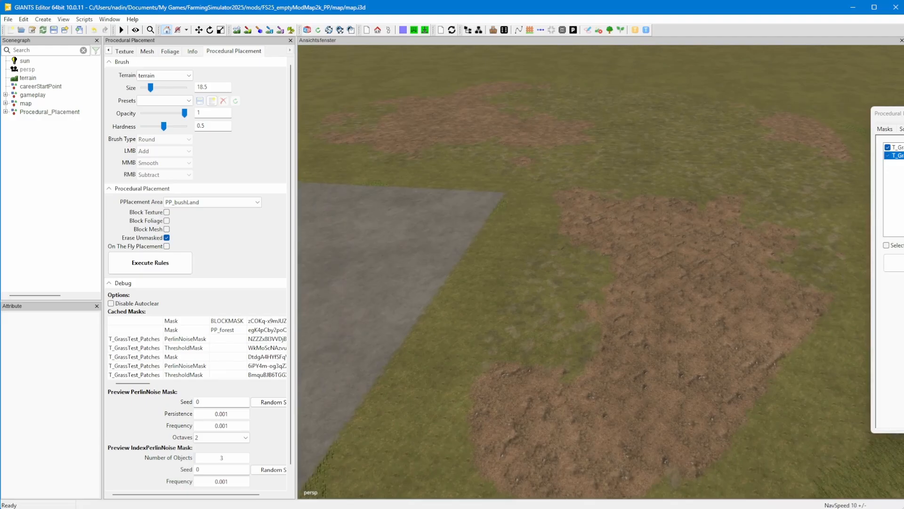
# - Add GRASS as a fourth rule object of T_GrassTest_Patches and apply the changes
pyautogui.moveTo(902, 116); pyautogui.dragTo(500, 99)
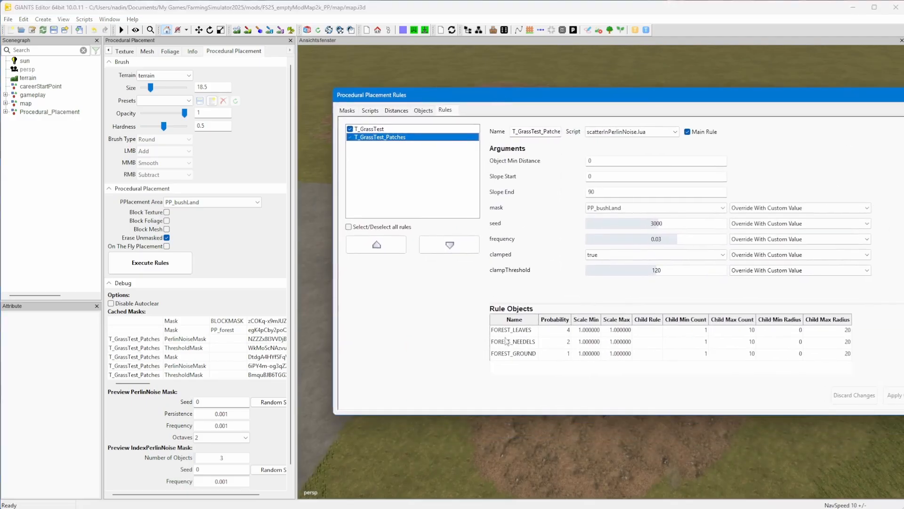
pyautogui.rightClick(506, 367)
pyautogui.click(517, 360)
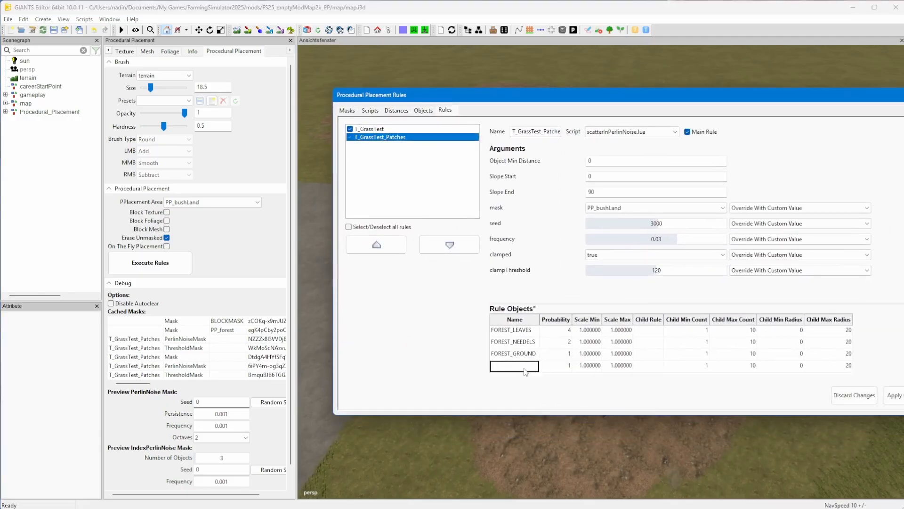
pyautogui.doubleClick(570, 367)
pyautogui.click(571, 368)
pyautogui.click(516, 501)
pyautogui.click(893, 395)
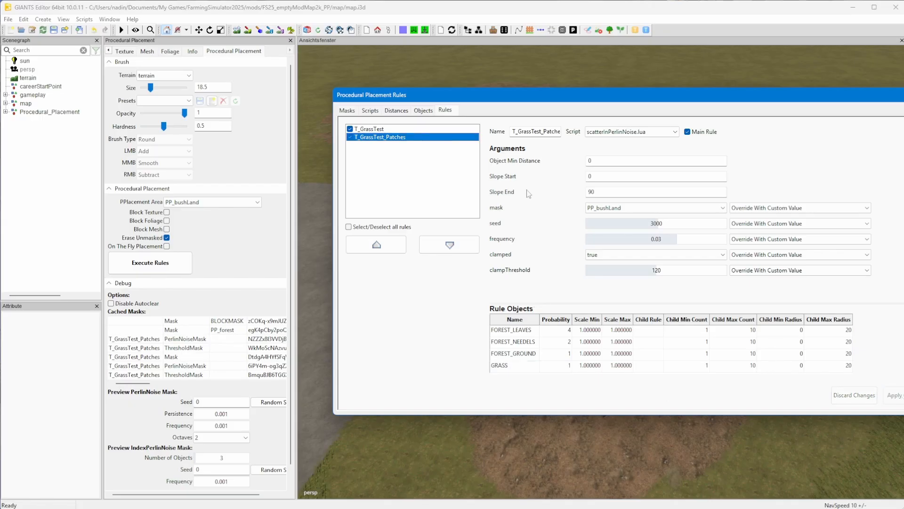
# - Execute the placement rules on the PP_bushLand area with GRASS included in the patches
pyautogui.moveTo(456, 98); pyautogui.dragTo(903, 118)
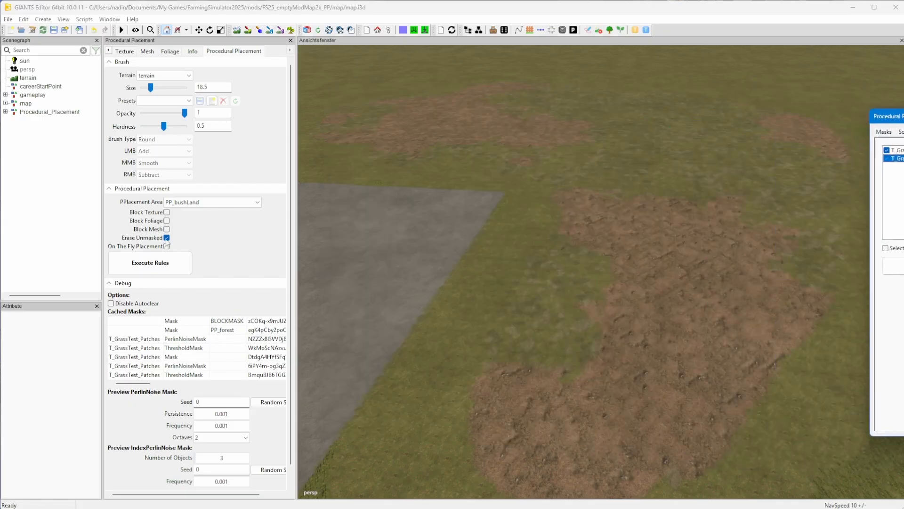
pyautogui.click(157, 266)
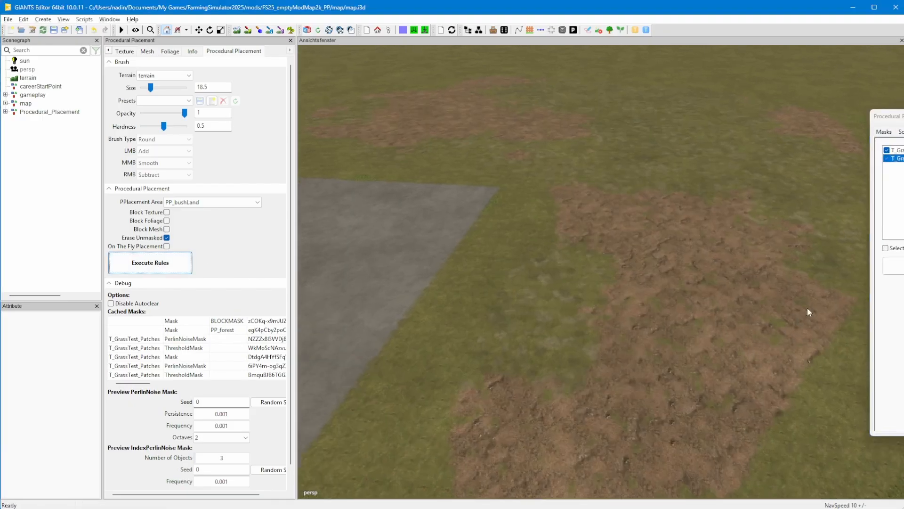
pyautogui.scroll(-4, 749, 304)
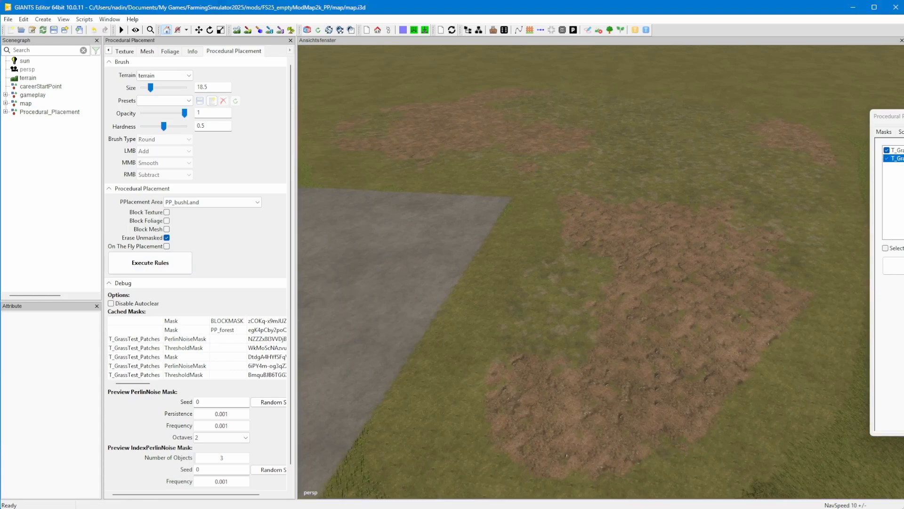
# - Set the probability of the GRASS rule object of T_GrassTest_Patches to 2
pyautogui.moveTo(903, 117); pyautogui.dragTo(655, 68)
pyautogui.click(574, 337)
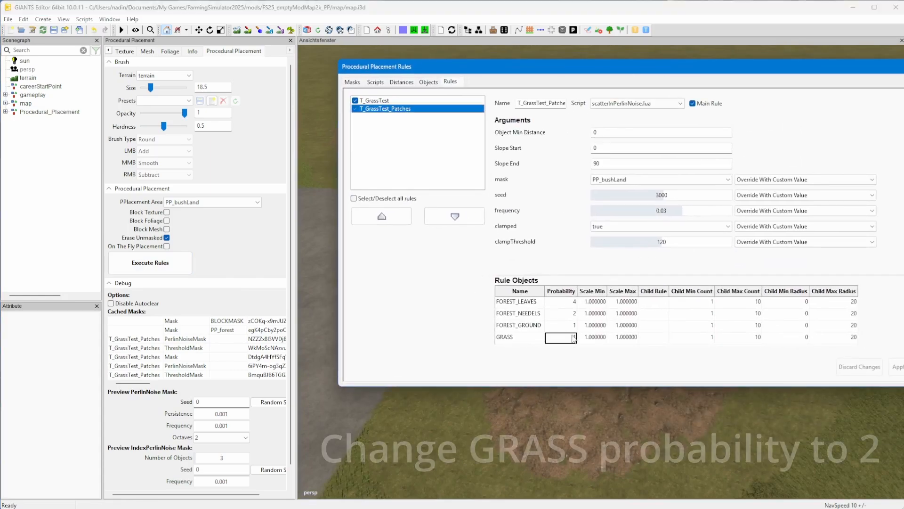
pyautogui.write('2')
pyautogui.press('Return')
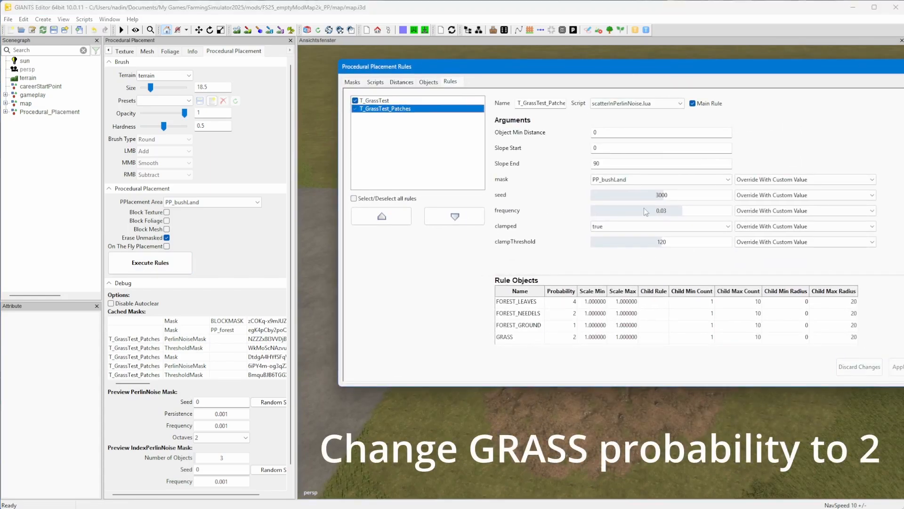
# - Execute the placement rules on the PP_bushLand area with the updated GRASS probability, keeping the rules window clear of the terrain
pyautogui.moveTo(358, 66); pyautogui.dragTo(882, 80)
pyautogui.click(188, 267)
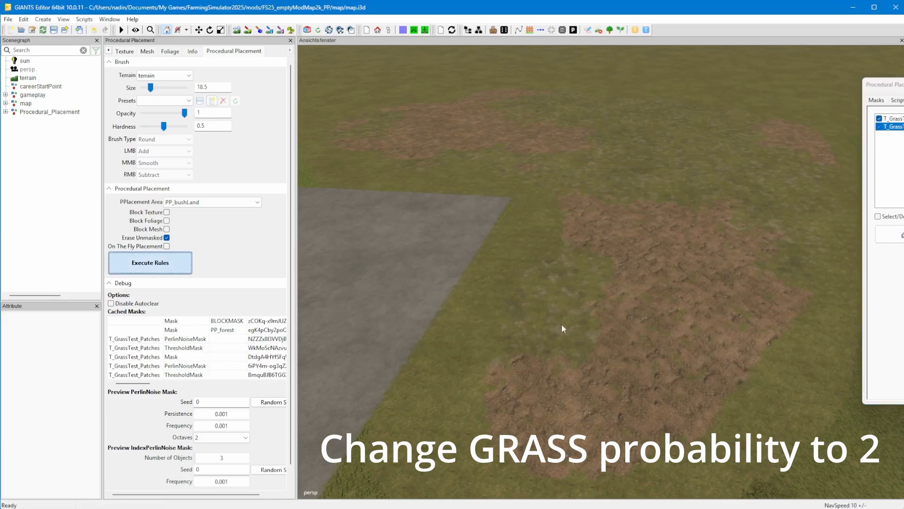
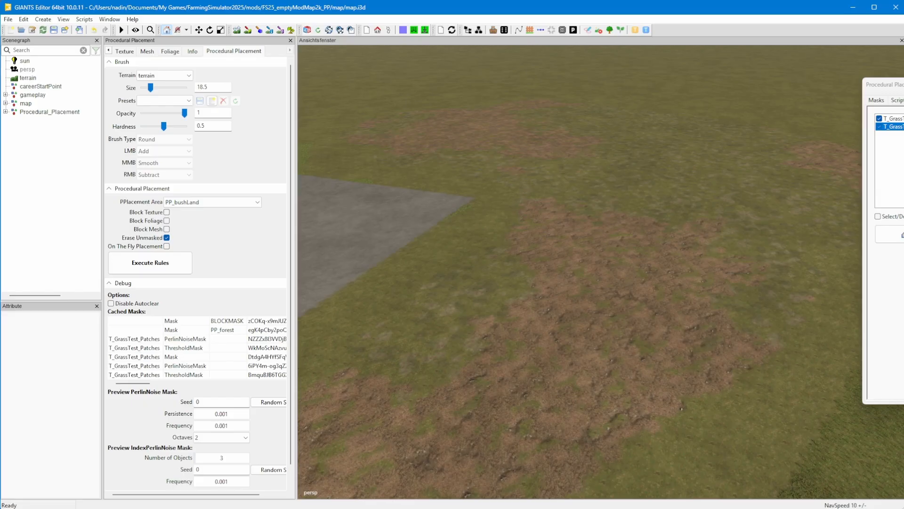
# - Add a foliage object from the meadow layer with the greenSmall state to the procedural placement objects
pyautogui.moveTo(903, 85); pyautogui.dragTo(525, 100)
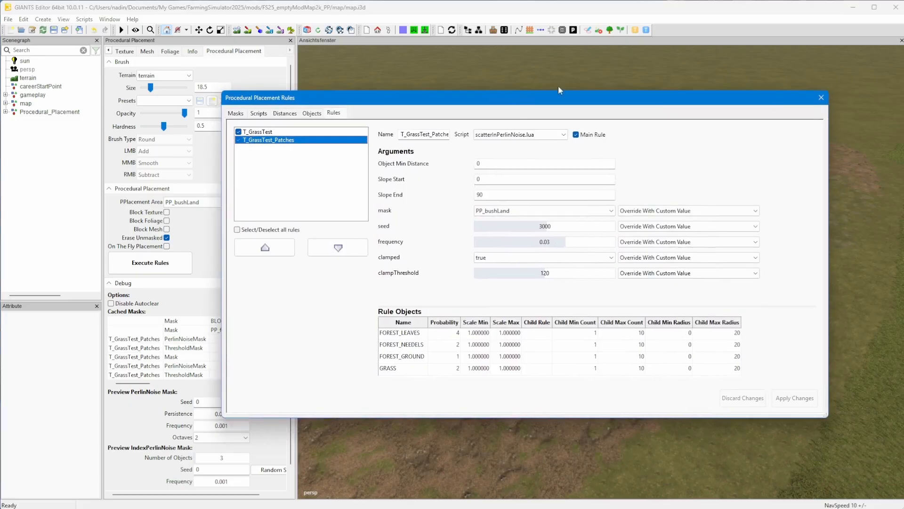
pyautogui.click(313, 114)
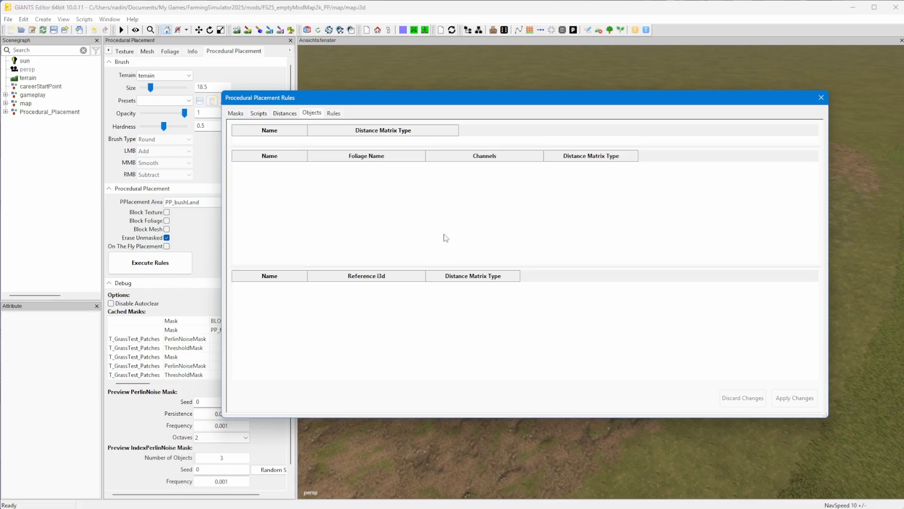
pyautogui.rightClick(369, 194)
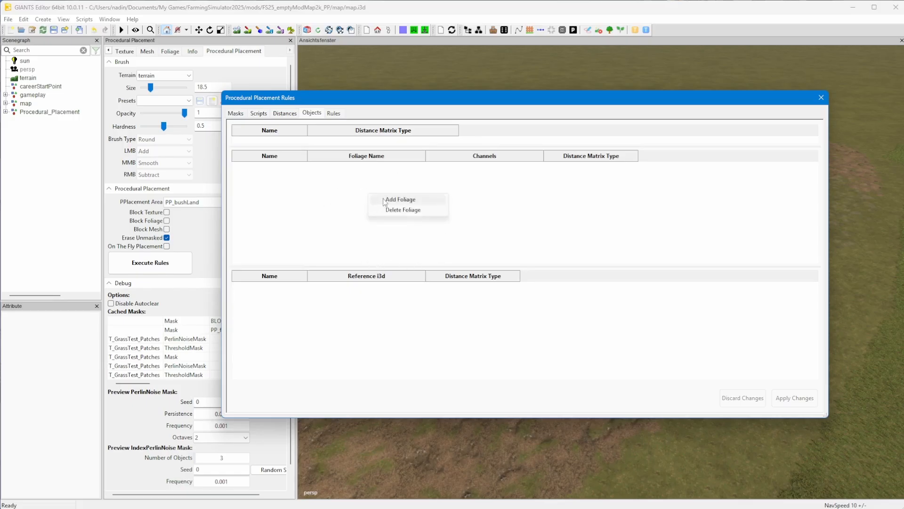
pyautogui.click(399, 200)
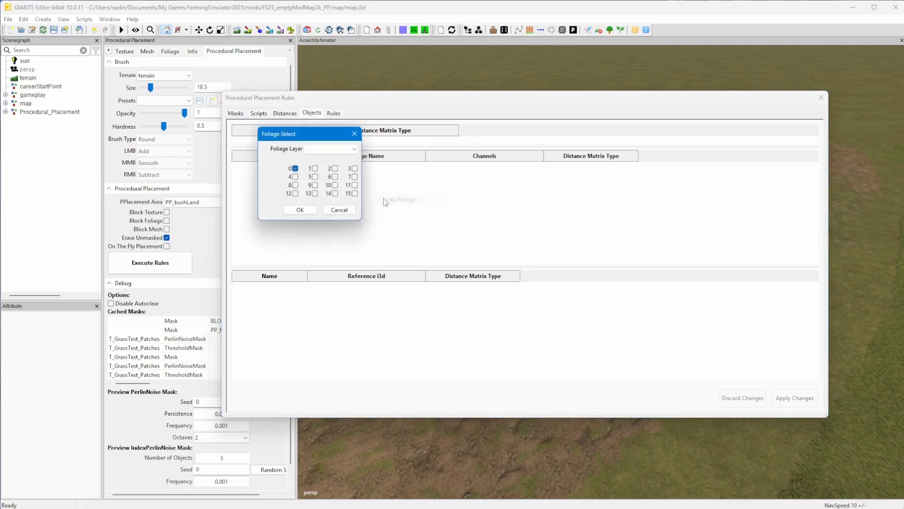
pyautogui.click(319, 151)
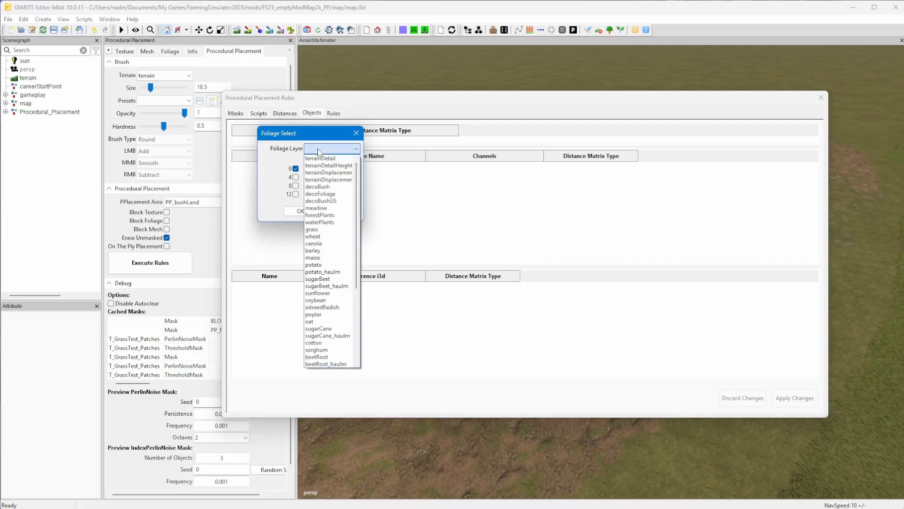
pyautogui.click(321, 209)
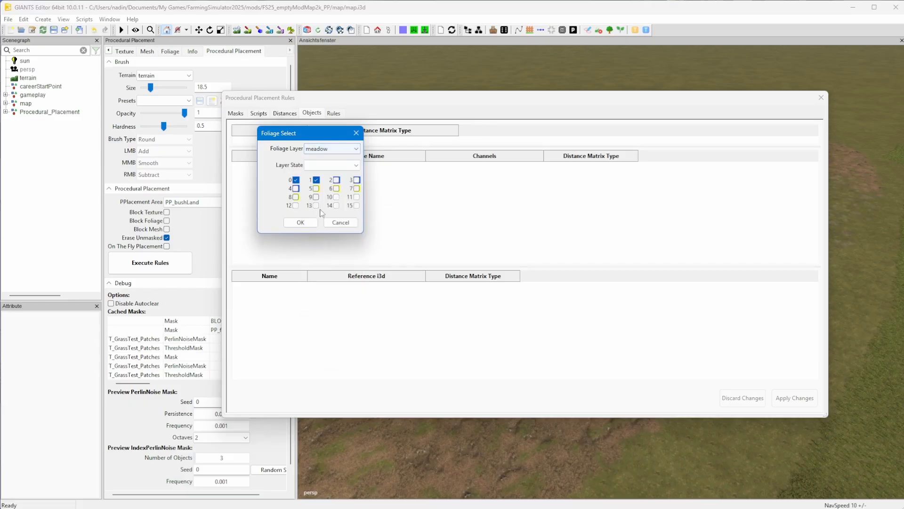
pyautogui.click(315, 167)
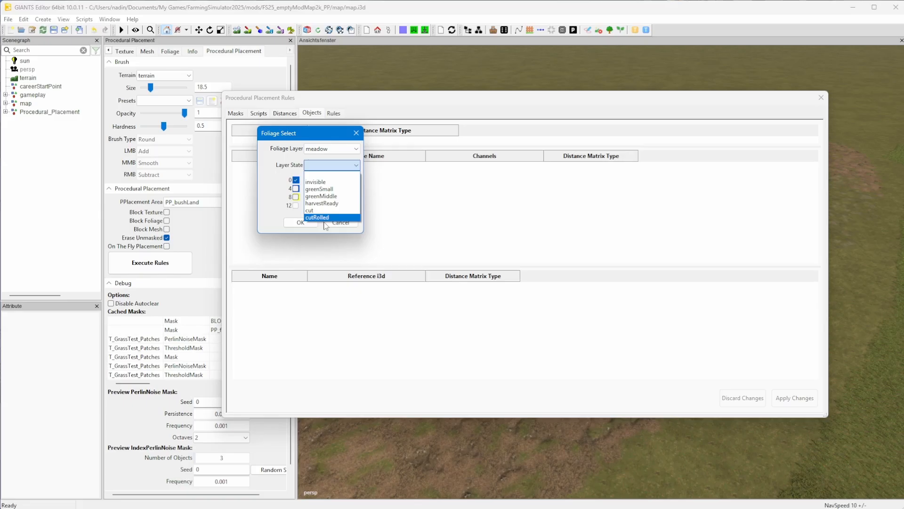
pyautogui.click(321, 190)
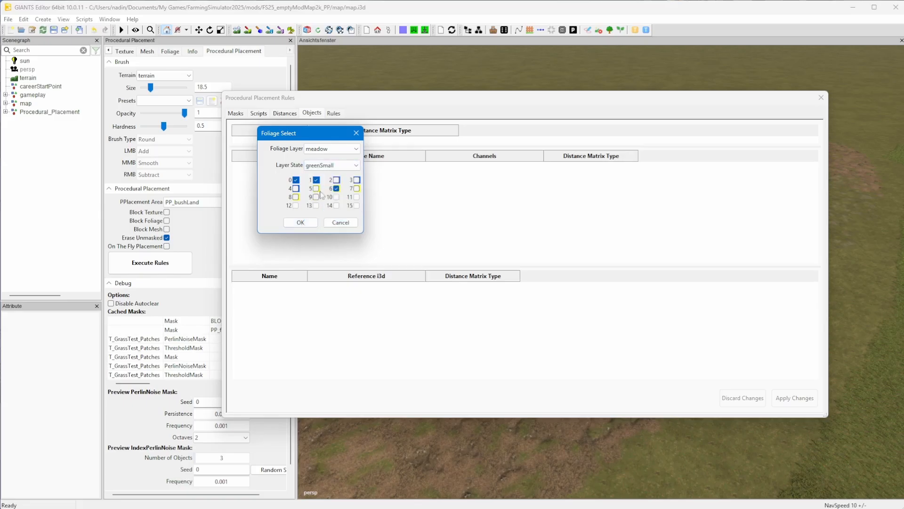
pyautogui.click(300, 222)
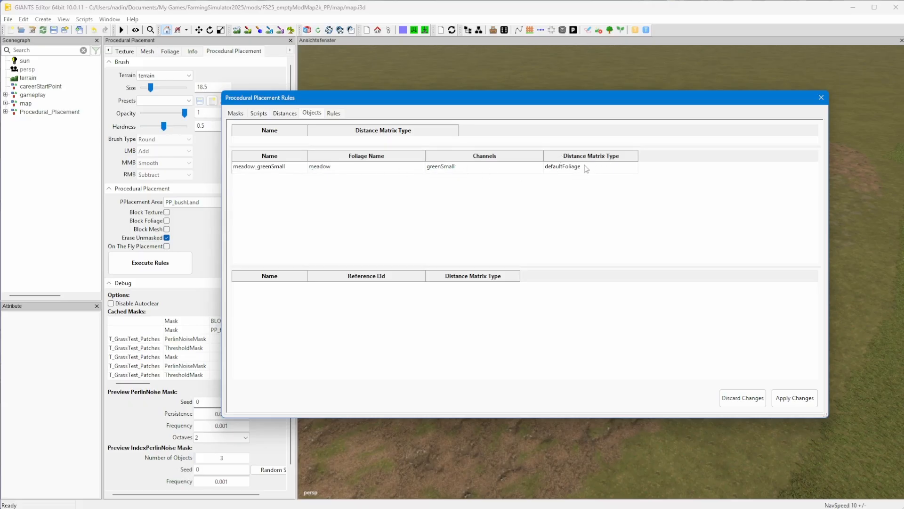
# - Add a second meadow foliage object with the layer state greenMiddle
pyautogui.rightClick(317, 183)
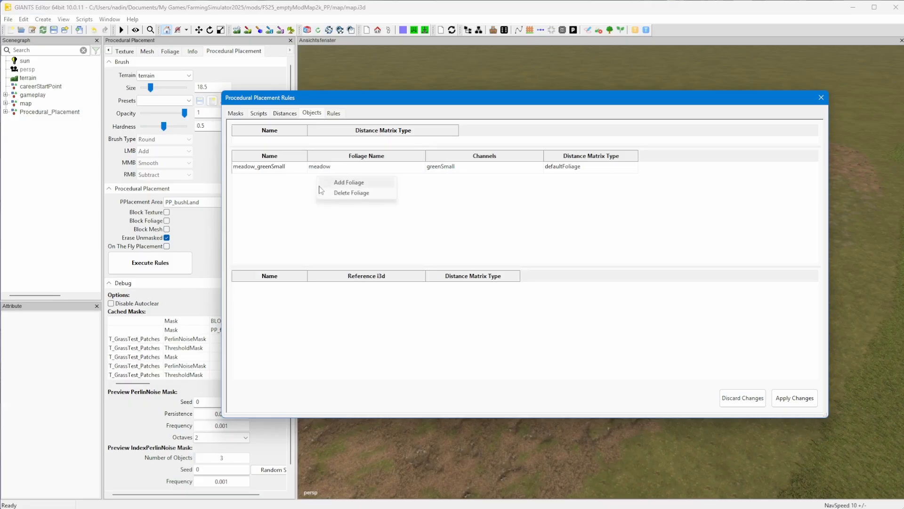
pyautogui.click(320, 184)
pyautogui.click(327, 149)
pyautogui.click(324, 210)
pyautogui.click(325, 166)
pyautogui.click(322, 196)
pyautogui.click(301, 221)
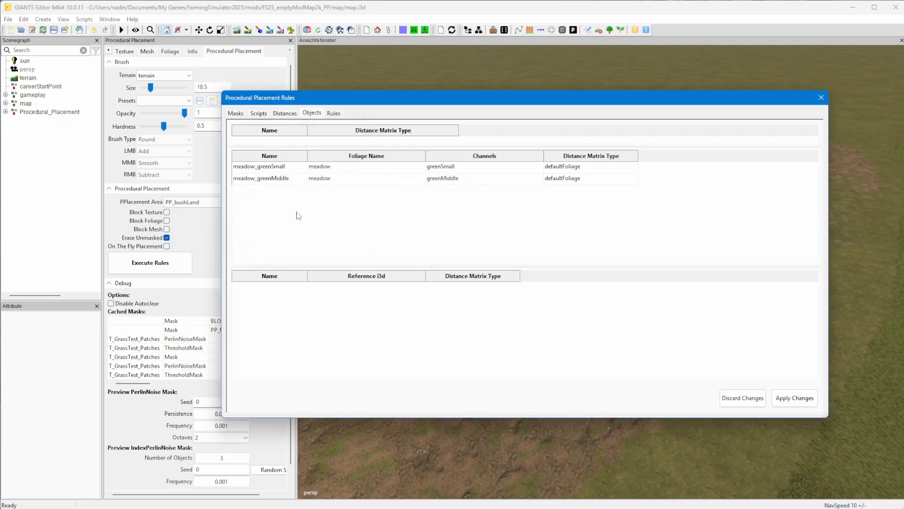
# - Add a third meadow foliage object with the layer state harvestReady
pyautogui.rightClick(296, 209)
pyautogui.click(303, 210)
pyautogui.click(327, 150)
pyautogui.click(321, 208)
pyautogui.click(325, 165)
pyautogui.click(322, 203)
pyautogui.click(311, 220)
# - Add a foliage object from the decoFoliage layer with the state slenderMountainMint
pyautogui.rightClick(302, 217)
pyautogui.click(309, 220)
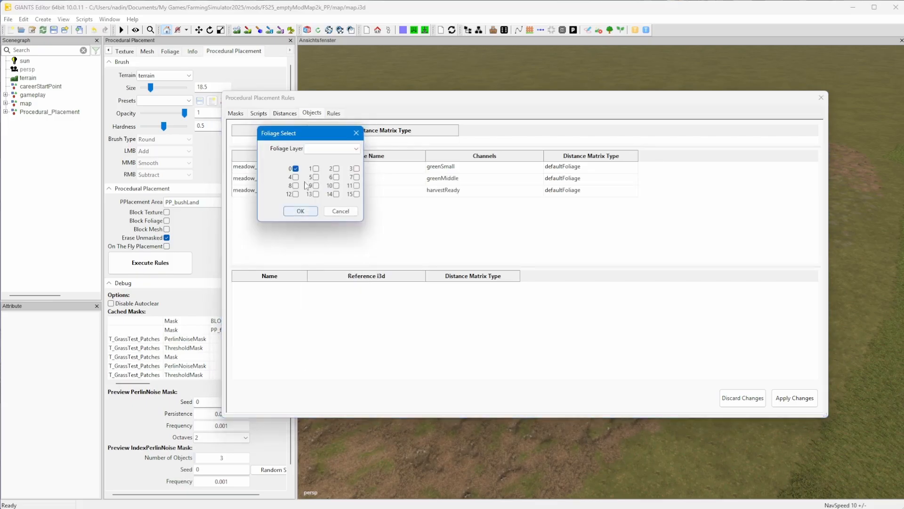
pyautogui.click(328, 150)
pyautogui.click(322, 194)
pyautogui.click(324, 165)
pyautogui.click(321, 204)
pyautogui.click(313, 222)
# - Add another decoFoliage object with the layer state smallRumex
pyautogui.rightClick(301, 217)
pyautogui.click(308, 220)
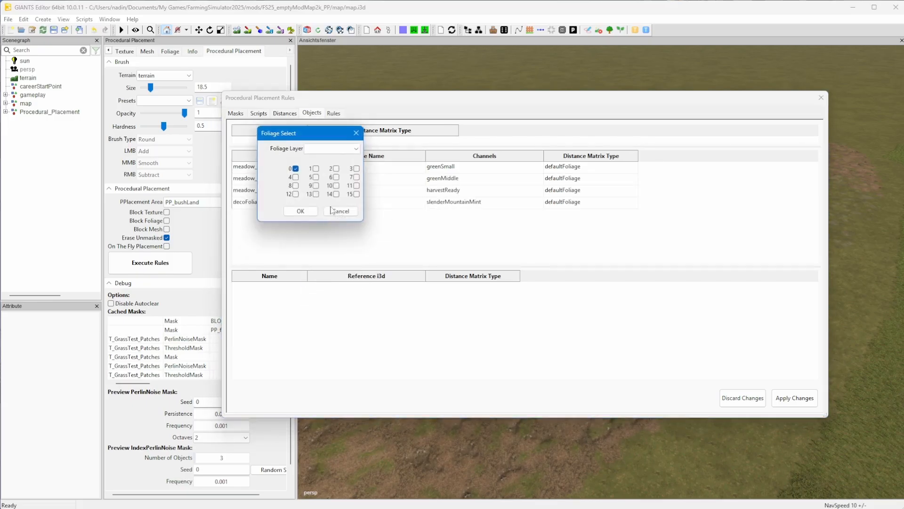
pyautogui.click(327, 149)
pyautogui.click(322, 194)
pyautogui.click(325, 165)
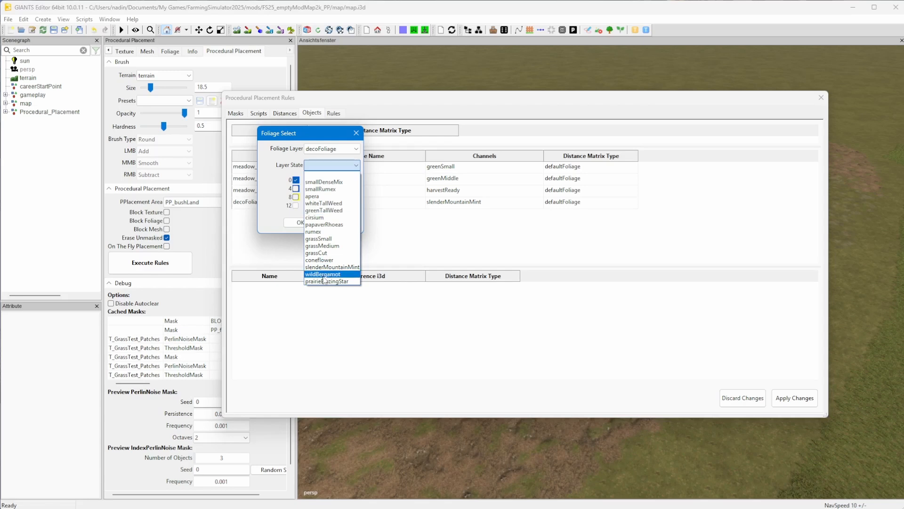
pyautogui.click(321, 189)
pyautogui.click(309, 222)
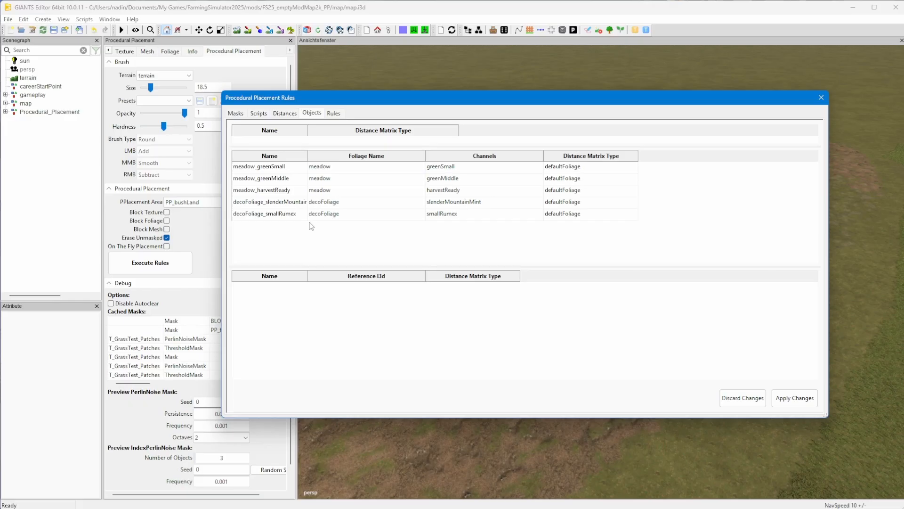
# - Add a foliage object from the decoBush layer with the Medium state
pyautogui.rightClick(277, 226)
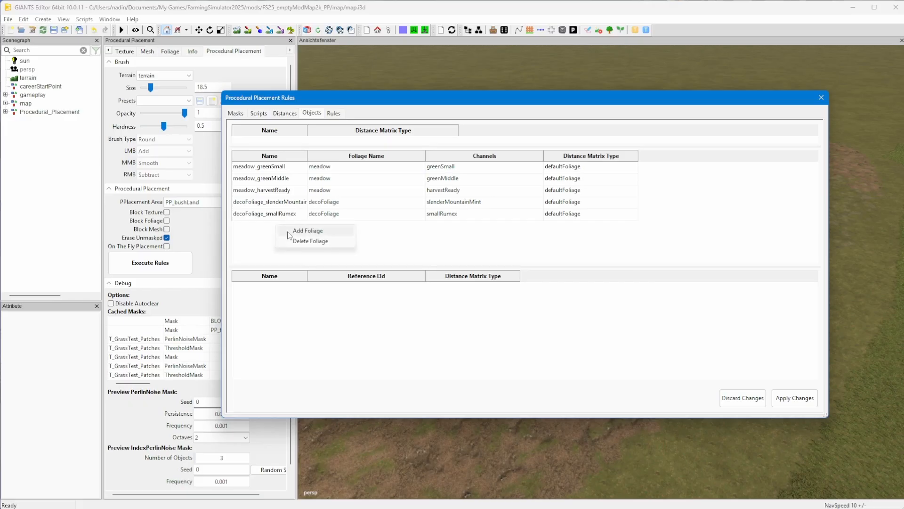
pyautogui.click(286, 231)
pyautogui.click(330, 149)
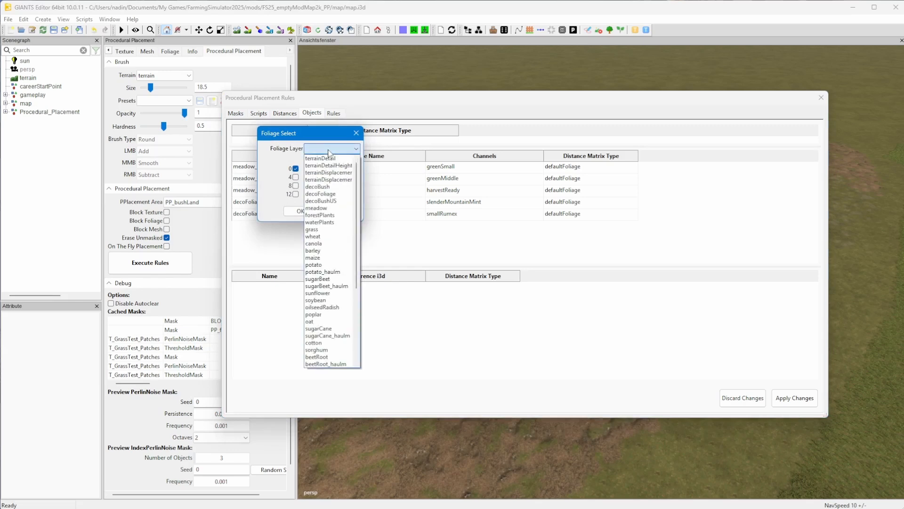
pyautogui.click(325, 187)
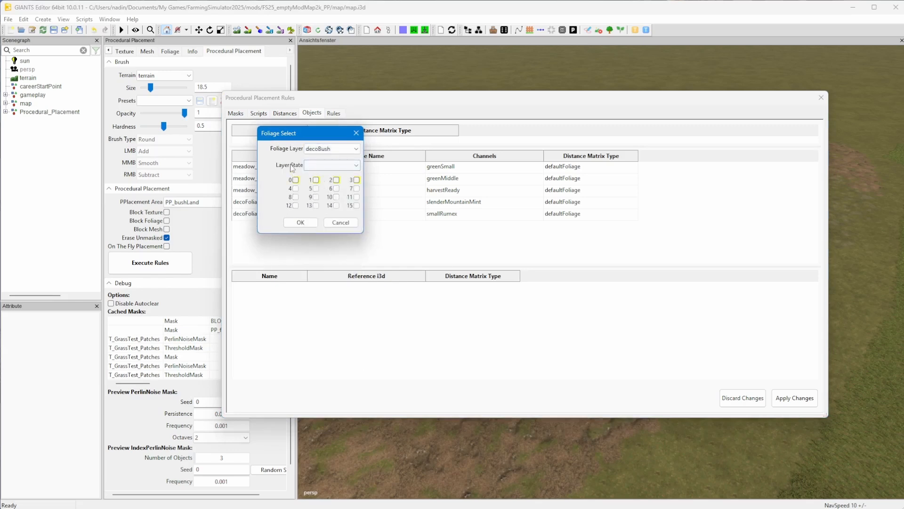
pyautogui.click(314, 170)
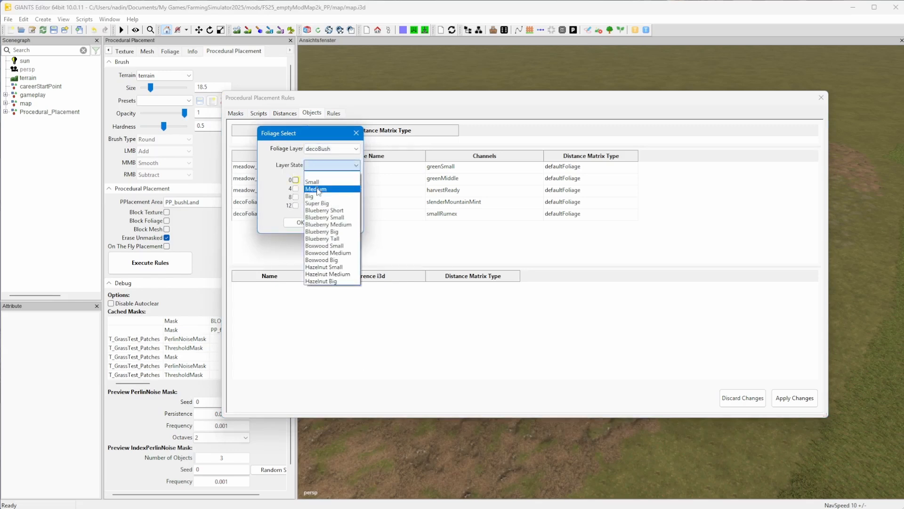
pyautogui.click(316, 189)
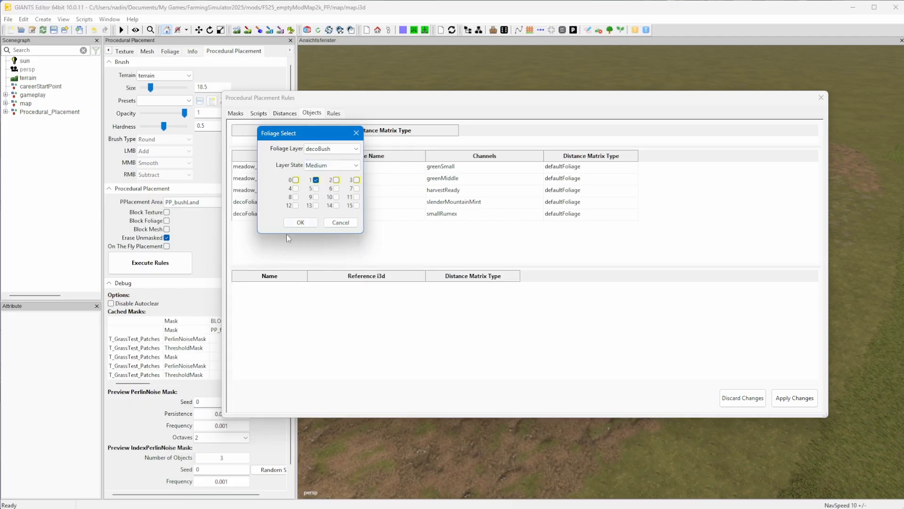
pyautogui.click(301, 223)
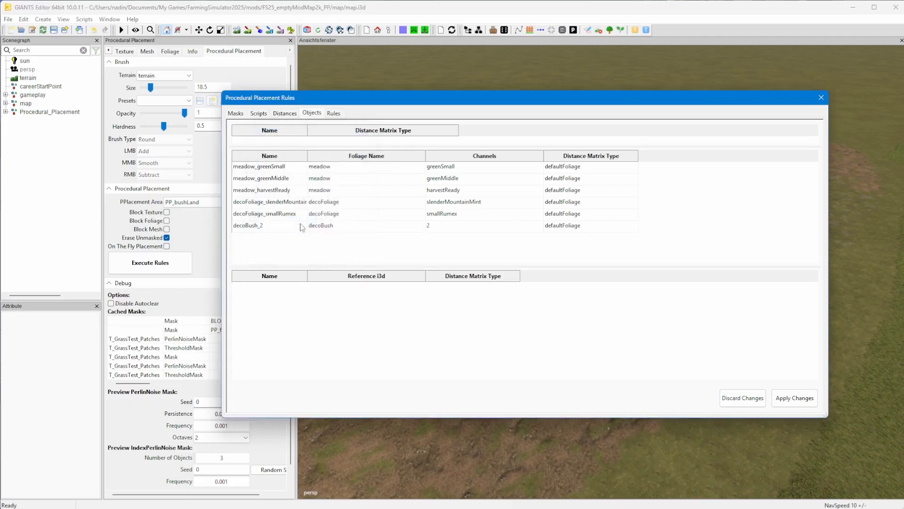
# - Rename the new medium bush foliage object as decoBush_medium
pyautogui.click(265, 229)
pyautogui.doubleClick(266, 230)
pyautogui.click(263, 229)
pyautogui.write('medium')
# - Add another decoBush foliage object with the layer state Blueberry Short
pyautogui.rightClick(271, 229)
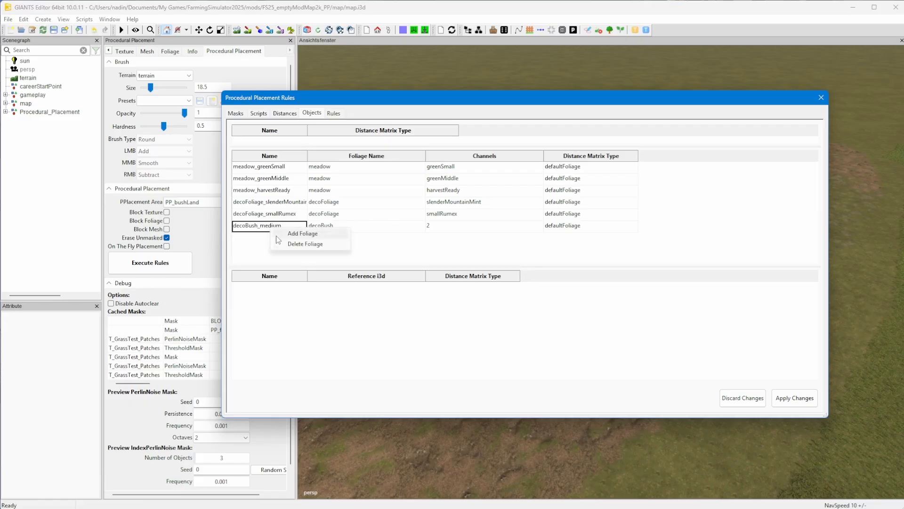
pyautogui.click(296, 234)
pyautogui.click(332, 148)
pyautogui.click(302, 233)
pyautogui.click(332, 165)
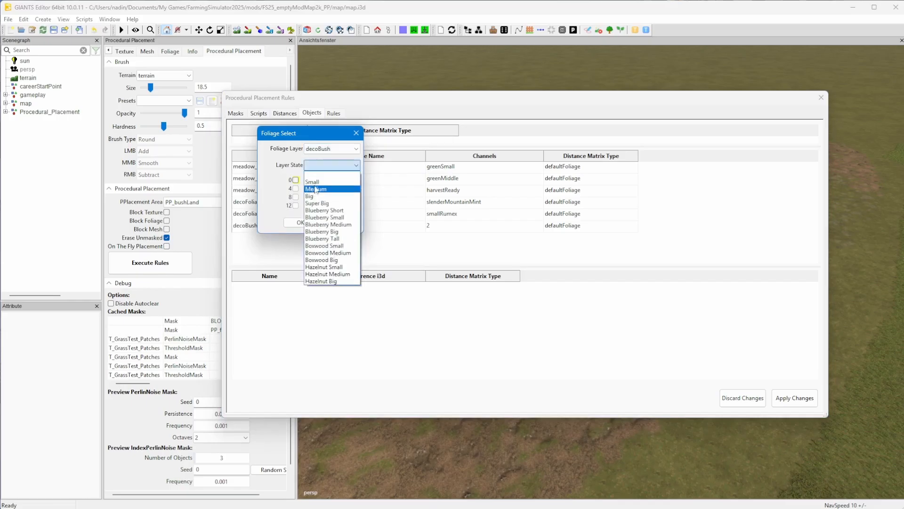
pyautogui.click(318, 212)
pyautogui.click(299, 222)
# - Rename the Blueberry Short foliage object as decoBush_BlueberryShort
pyautogui.doubleClick(270, 239)
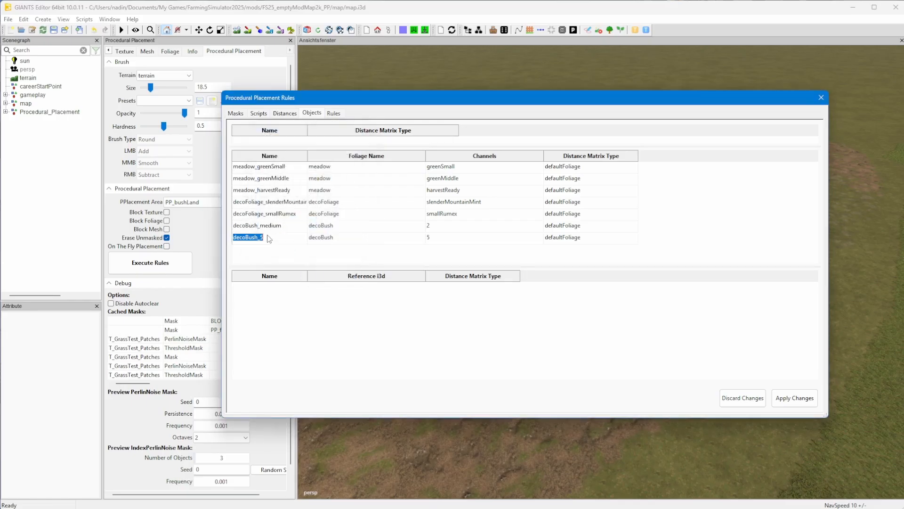
pyautogui.click(266, 239)
pyautogui.press('BackSpace')
pyautogui.write('BlueberryShort')
pyautogui.press('Return')
# - Add a third decoBush foliage object with the layer state Small
pyautogui.rightClick(275, 237)
pyautogui.click(295, 244)
pyautogui.click(315, 149)
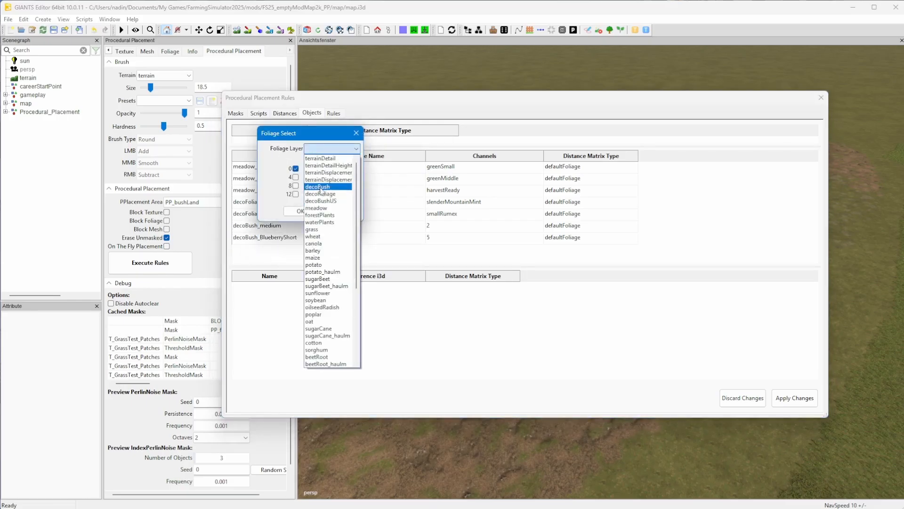
pyautogui.click(317, 185)
pyautogui.click(321, 166)
pyautogui.click(320, 183)
pyautogui.moveTo(320, 133); pyautogui.dragTo(399, 139)
pyautogui.click(379, 228)
# - Rename the small bush foliage object as decoBush_Small
pyautogui.doubleClick(268, 250)
pyautogui.click(267, 250)
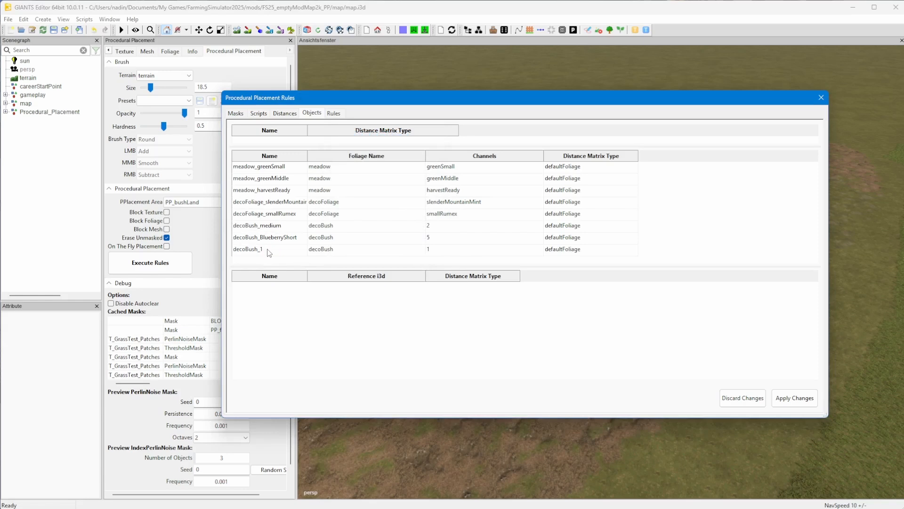
pyautogui.press('BackSpace')
pyautogui.write('Small')
pyautogui.press('Return')
# - Enlarge the foliage list and add a decoBushUS foliage object with the layer state common01
pyautogui.moveTo(279, 267); pyautogui.dragTo(283, 332)
pyautogui.rightClick(288, 270)
pyautogui.click(318, 273)
pyautogui.click(328, 150)
pyautogui.click(311, 255)
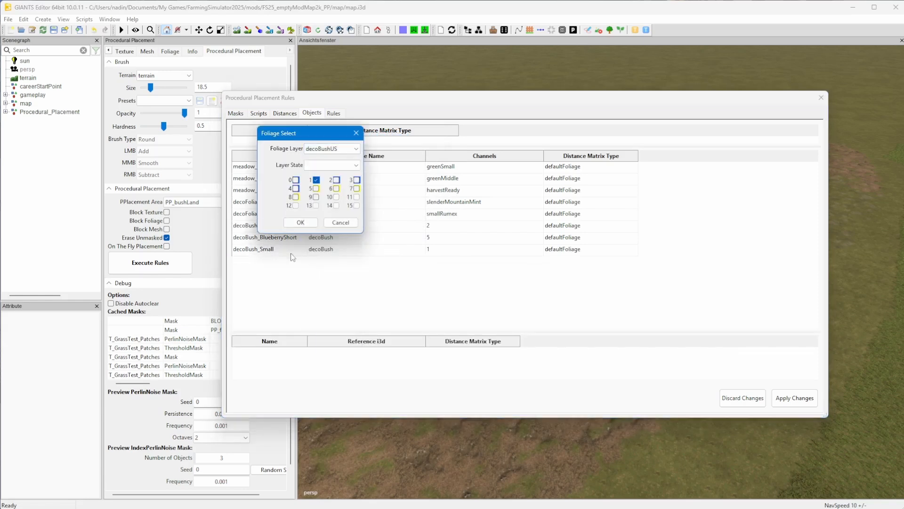
pyautogui.click(321, 165)
pyautogui.click(318, 182)
pyautogui.click(308, 226)
# - Add a decoBushUS foliage object with the layer state common02
pyautogui.rightClick(291, 278)
pyautogui.click(315, 283)
pyautogui.click(328, 151)
pyautogui.click(322, 201)
pyautogui.click(321, 165)
pyautogui.click(319, 190)
pyautogui.click(305, 223)
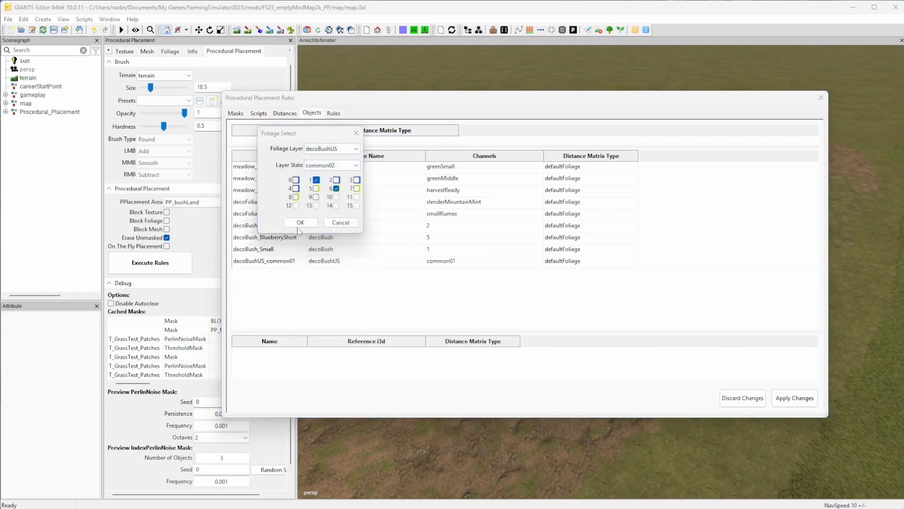
# - Add a decoBushUS foliage object with the layer state common03
pyautogui.click(332, 188)
pyautogui.click(337, 165)
pyautogui.click(340, 150)
pyautogui.click(340, 150)
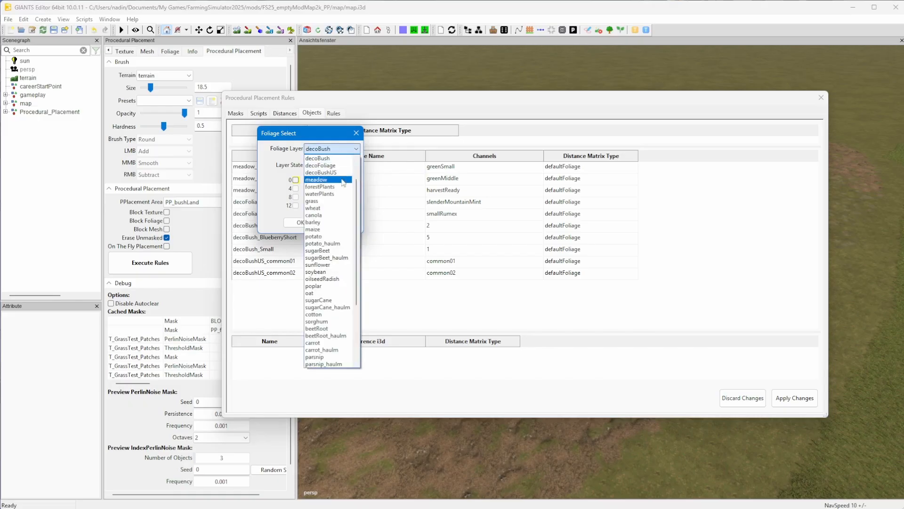
pyautogui.click(341, 174)
pyautogui.click(340, 166)
pyautogui.click(338, 197)
pyautogui.click(305, 223)
# - Add a decoBushUS foliage object with the layer state pawpaw03
pyautogui.rightClick(299, 299)
pyautogui.click(320, 305)
pyautogui.click(332, 150)
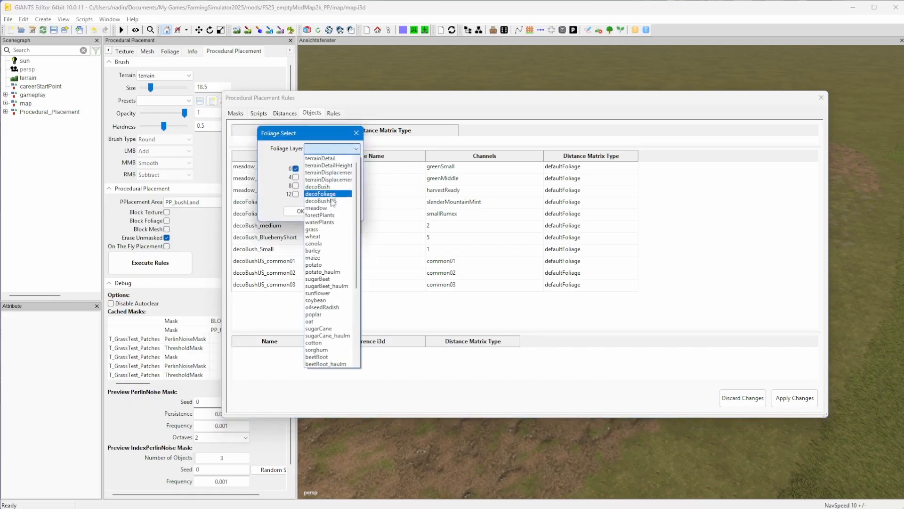
pyautogui.click(326, 195)
pyautogui.click(329, 165)
pyautogui.click(318, 239)
pyautogui.click(299, 222)
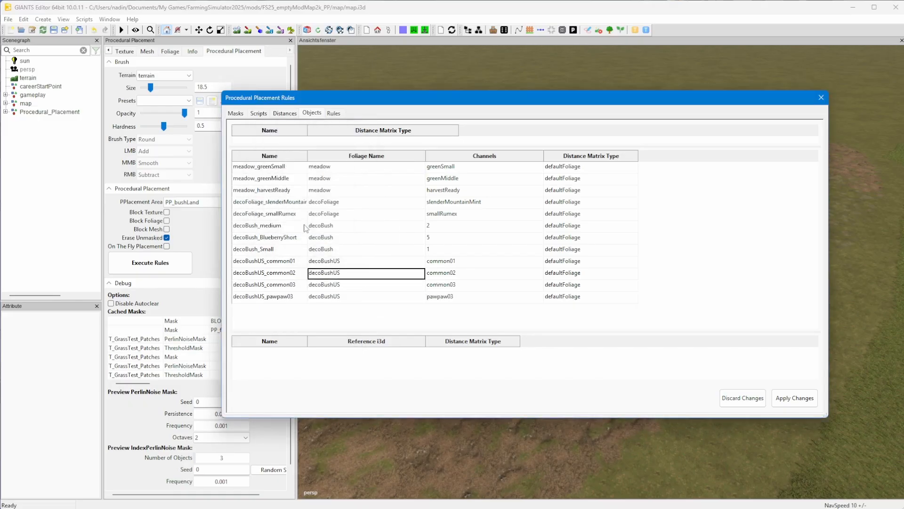
# - Widen the foliage list's Name column to fit the full names and give the reference i3d list more height
pyautogui.moveTo(307, 157); pyautogui.dragTo(340, 157)
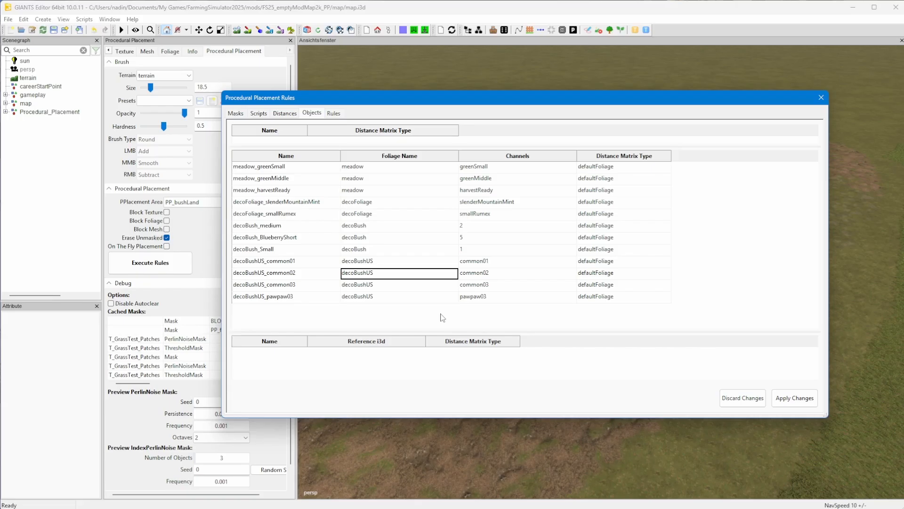
pyautogui.moveTo(441, 332); pyautogui.dragTo(447, 216)
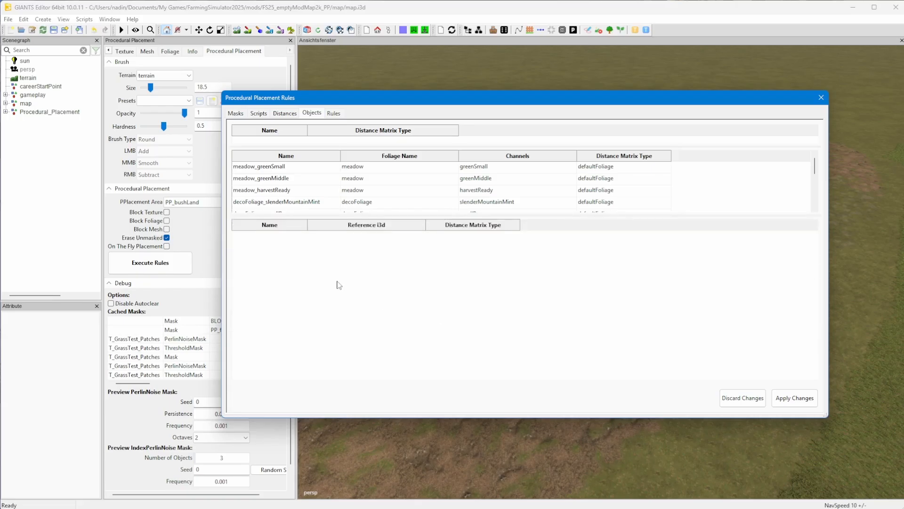
# - Start adding a mesh reference and browse to the Farming Simulator 25 program directory through the FS Modding Links folder
pyautogui.rightClick(325, 258)
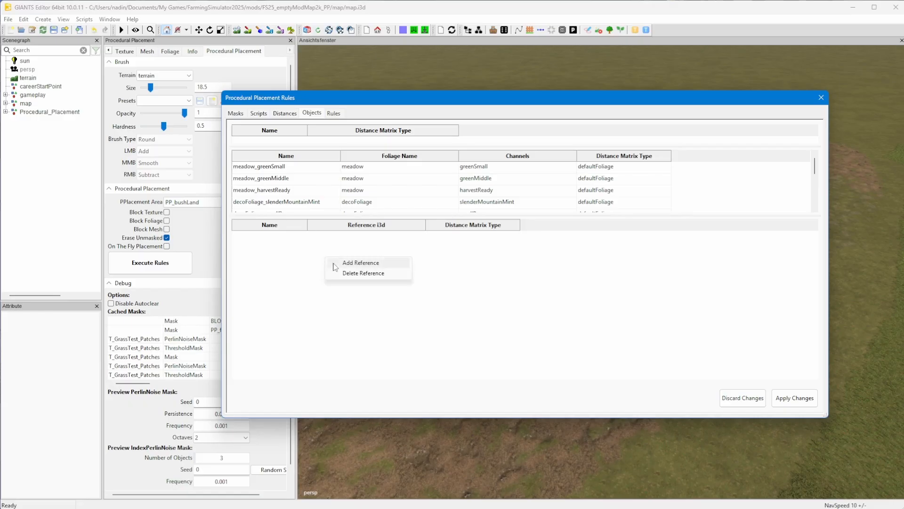
pyautogui.click(360, 262)
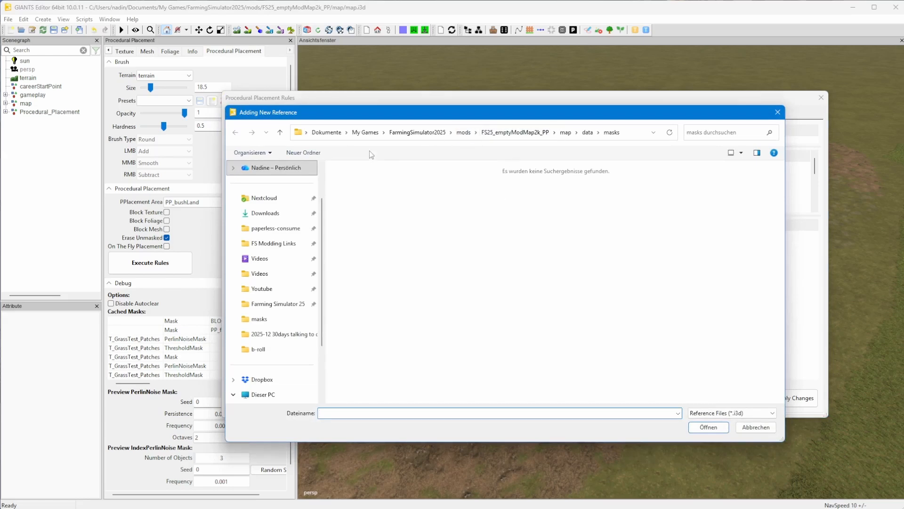
pyautogui.click(273, 243)
pyautogui.scroll(-2, 353, 317)
pyautogui.click(367, 371)
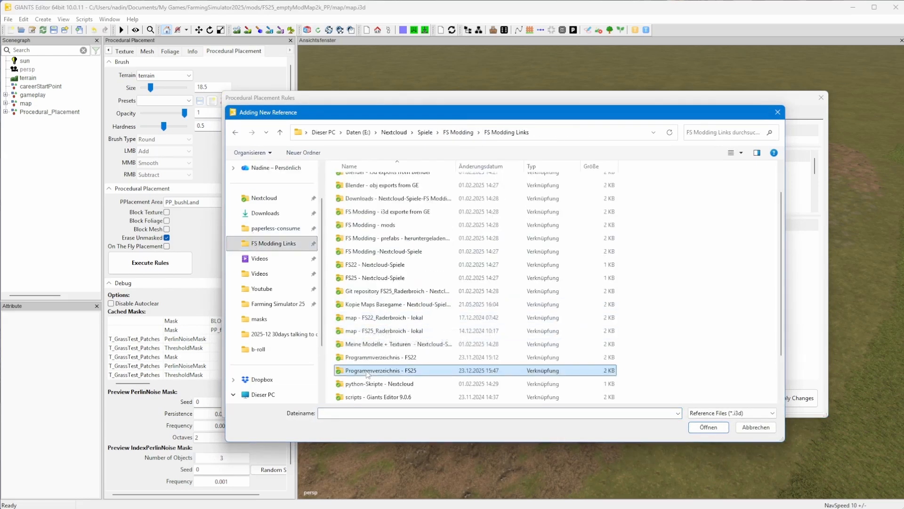
pyautogui.doubleClick(368, 370)
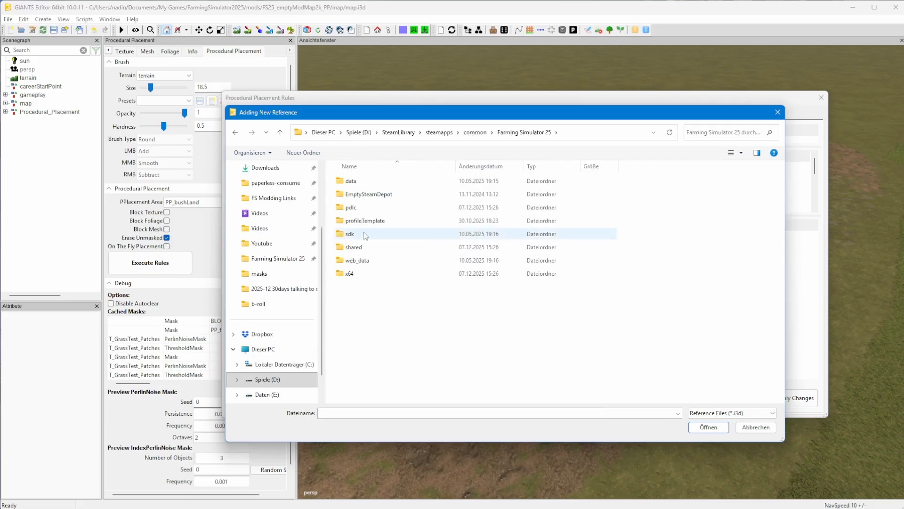
# - Add americanElm_stage02.i3d from data/maps/trees/americanElm as a reference and widen the Reference i3d column to show the full path
pyautogui.doubleClick(349, 183)
pyautogui.doubleClick(354, 260)
pyautogui.click(356, 249)
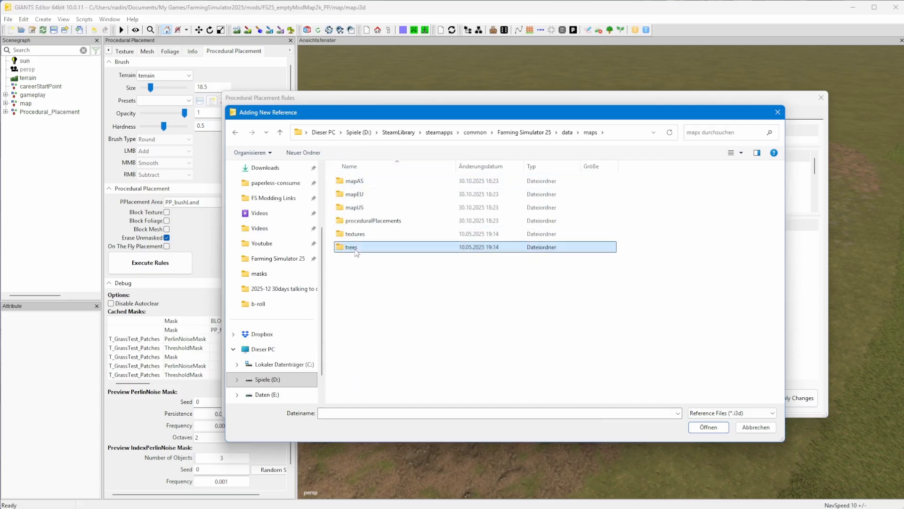
pyautogui.doubleClick(353, 248)
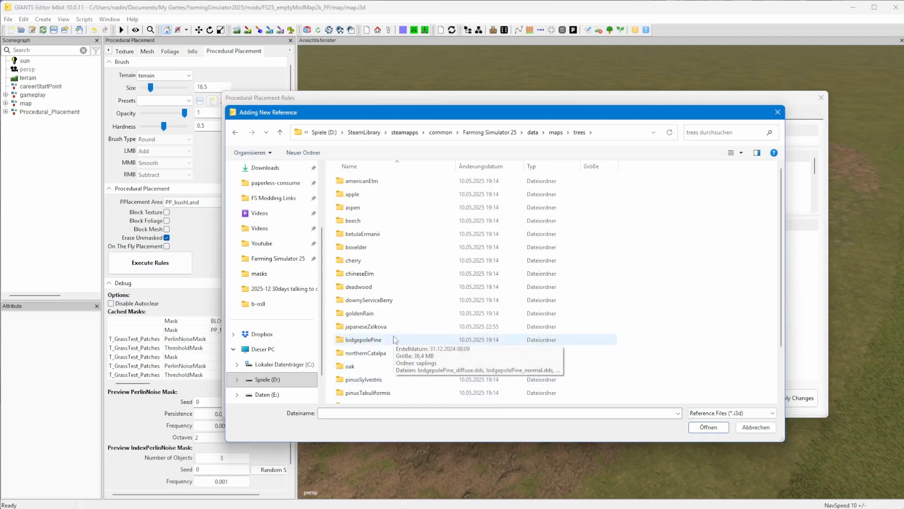
pyautogui.doubleClick(362, 182)
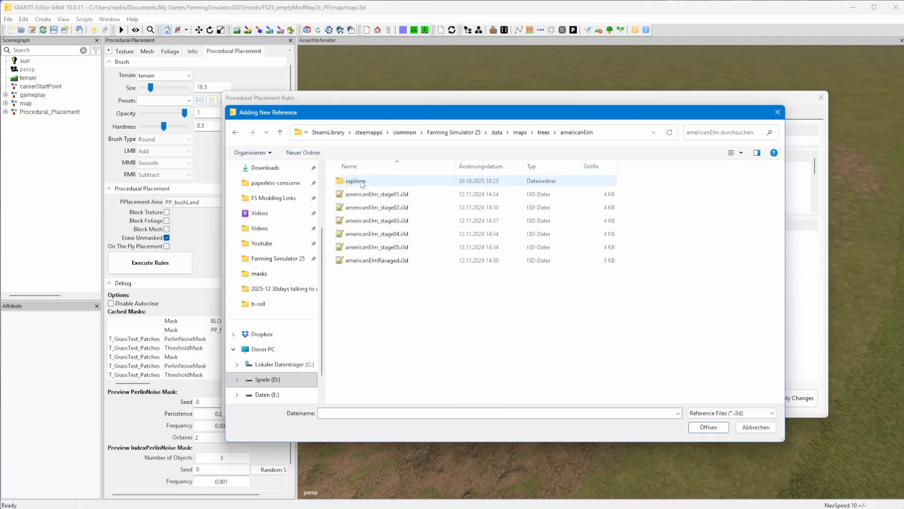
pyautogui.doubleClick(367, 212)
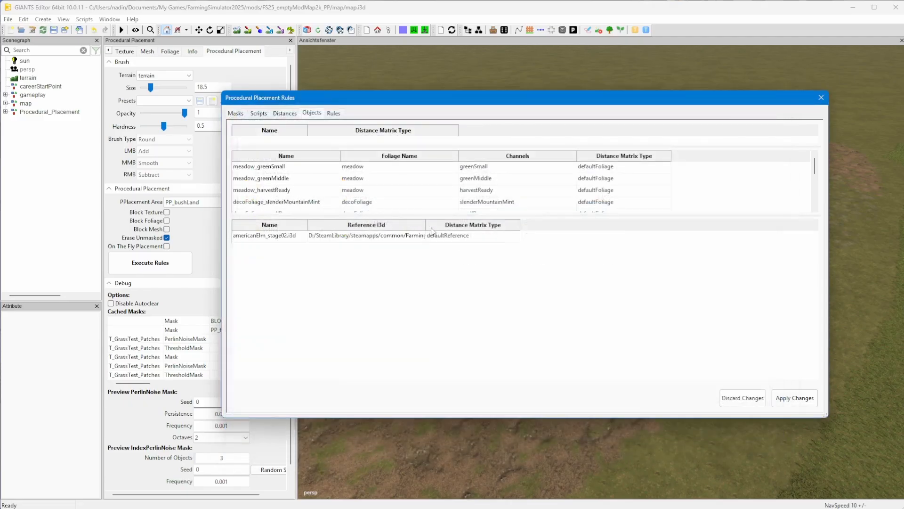
pyautogui.moveTo(426, 225); pyautogui.dragTo(625, 233)
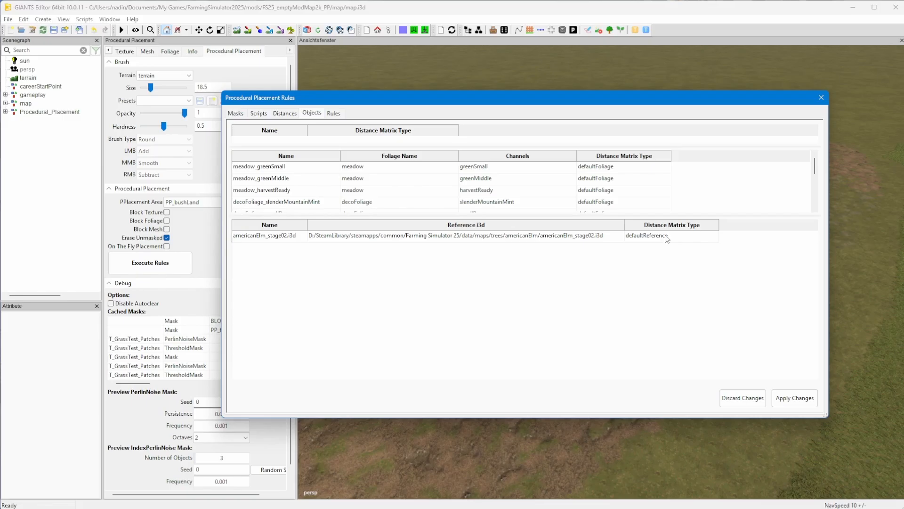
# - Add tiliaAmurensis_stage02.i3d, oak_stage02.i3d, goldenRain_stage01.i3d and apple_stage03.i3d from the game's trees folder as references and apply the changes
pyautogui.rightClick(391, 265)
pyautogui.click(409, 270)
pyautogui.click(543, 132)
pyautogui.scroll(-2, 375, 239)
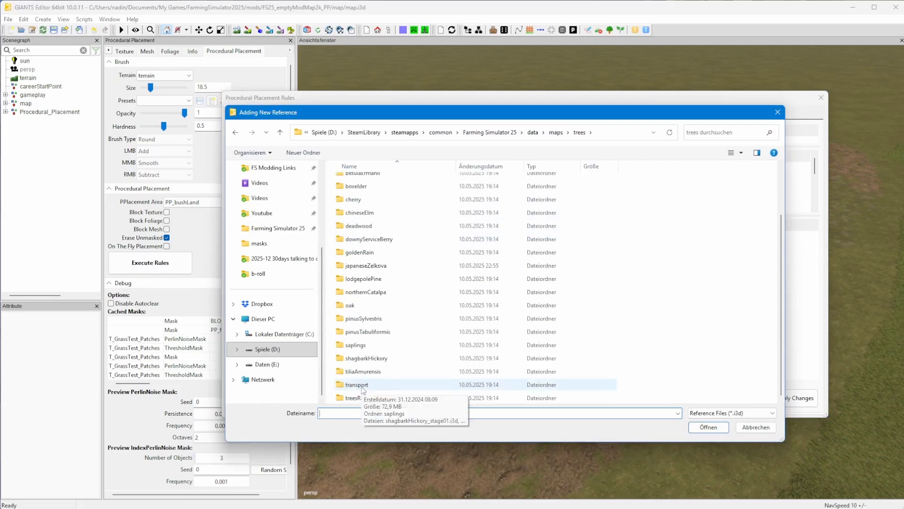
pyautogui.doubleClick(365, 372)
pyautogui.click(376, 207)
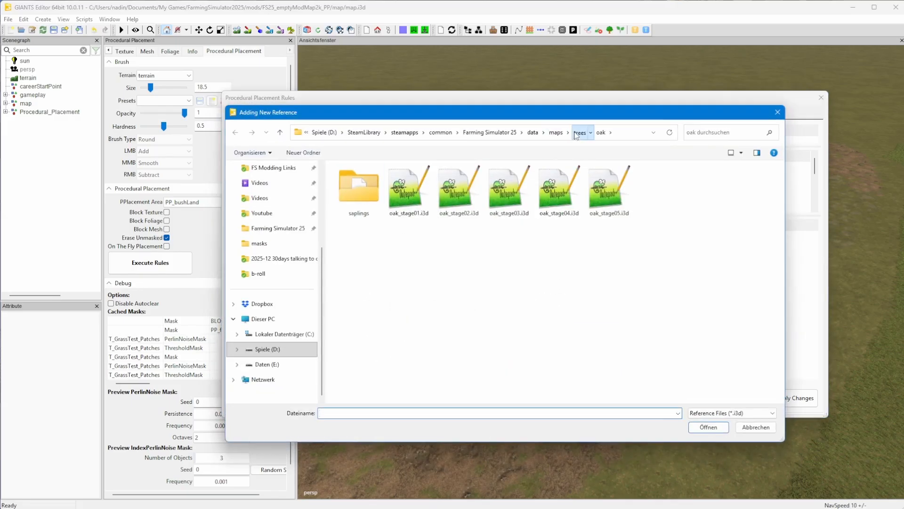
pyautogui.click(579, 133)
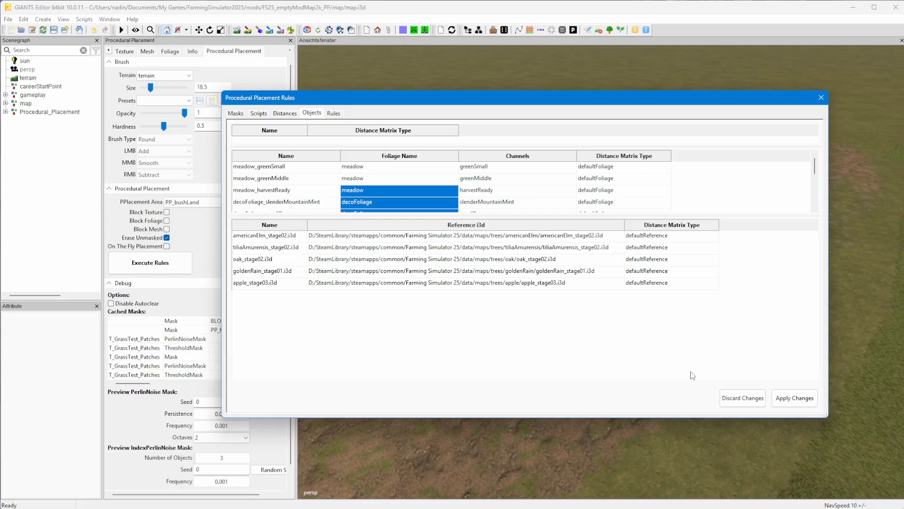
pyautogui.click(795, 401)
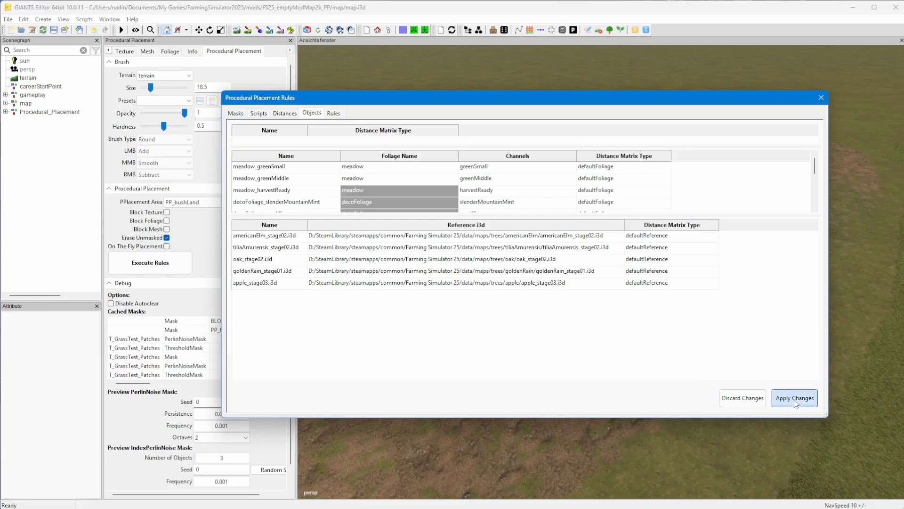
# - Add a new procedural placement rule named F_GrassTest
pyautogui.click(334, 114)
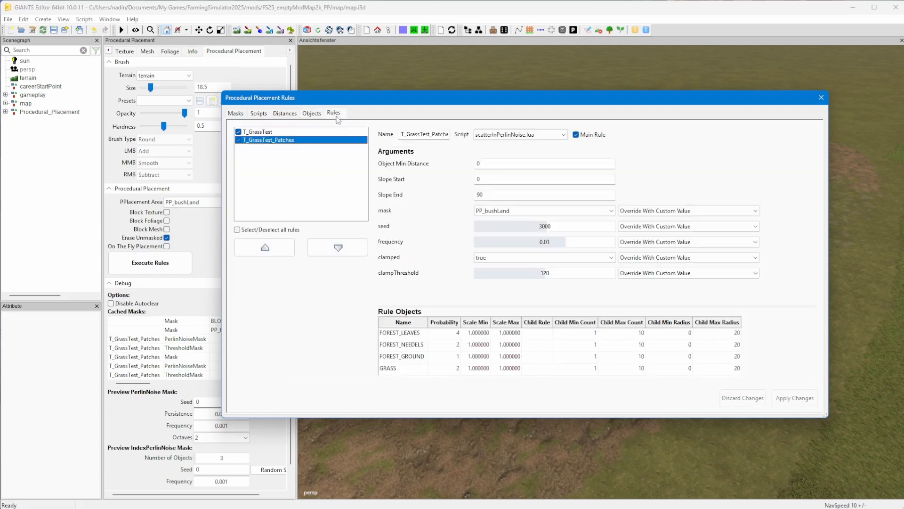
pyautogui.rightClick(283, 169)
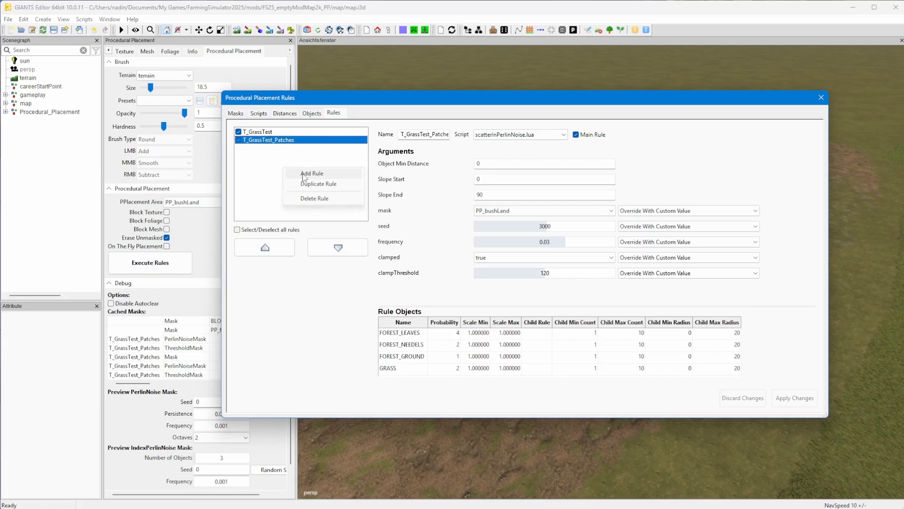
pyautogui.click(303, 174)
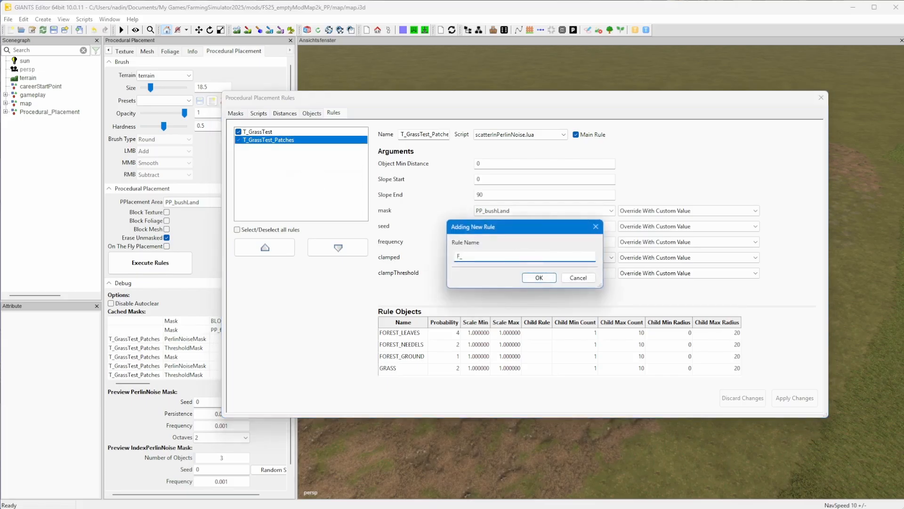
pyautogui.write('F_GrassTest')
pyautogui.click(540, 278)
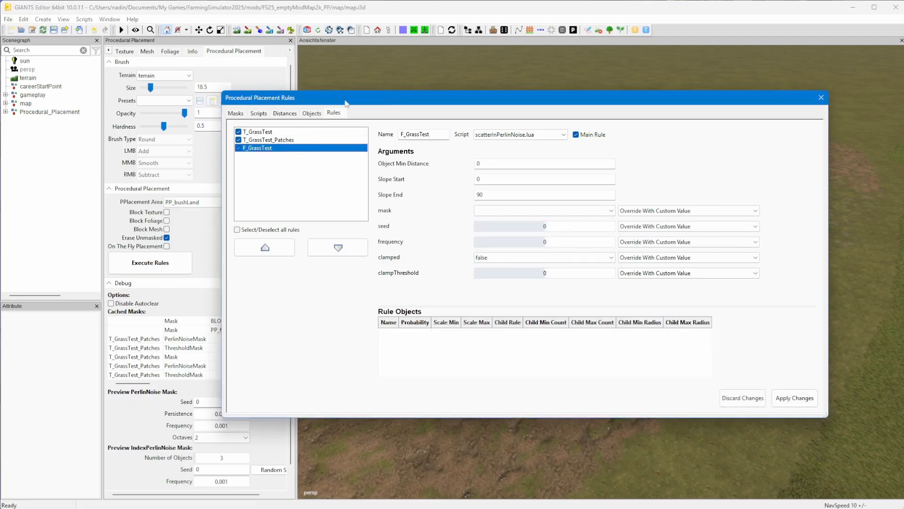
# - Assign the scatterInMask.lua script to the F_GrassTest rule and set its mask to PP_bushLand
pyautogui.moveTo(345, 103); pyautogui.dragTo(840, 107)
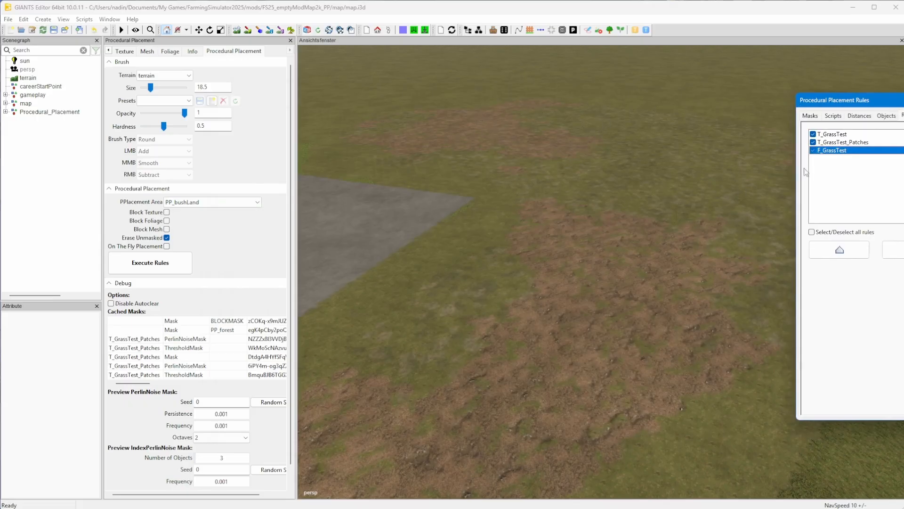
pyautogui.moveTo(894, 103); pyautogui.dragTo(329, 115)
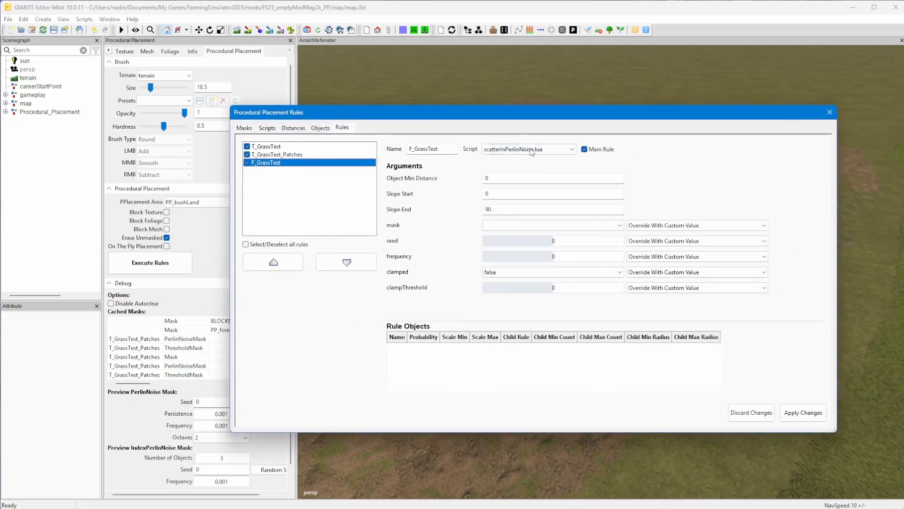
pyautogui.click(531, 149)
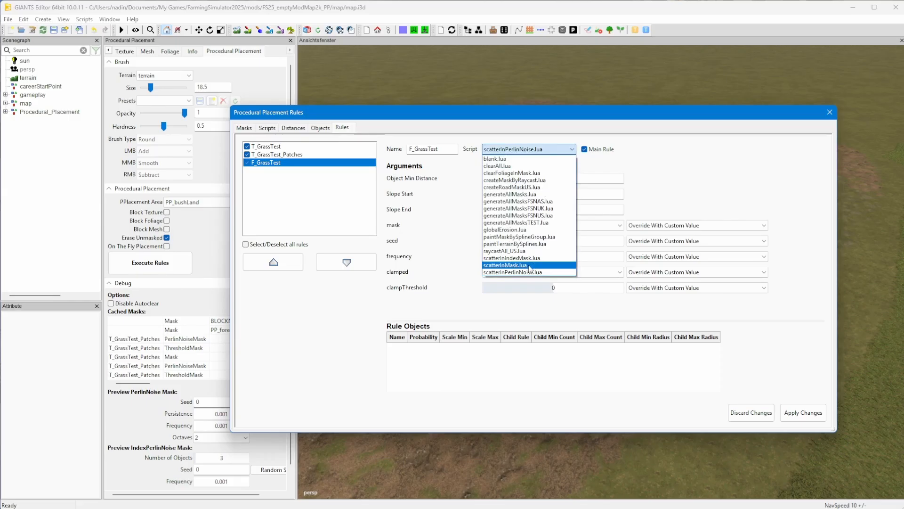
pyautogui.click(530, 265)
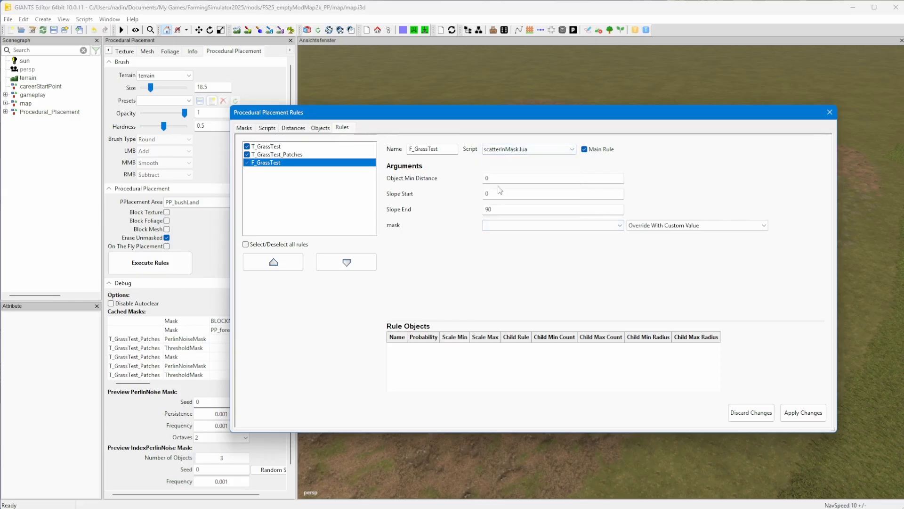
pyautogui.click(504, 225)
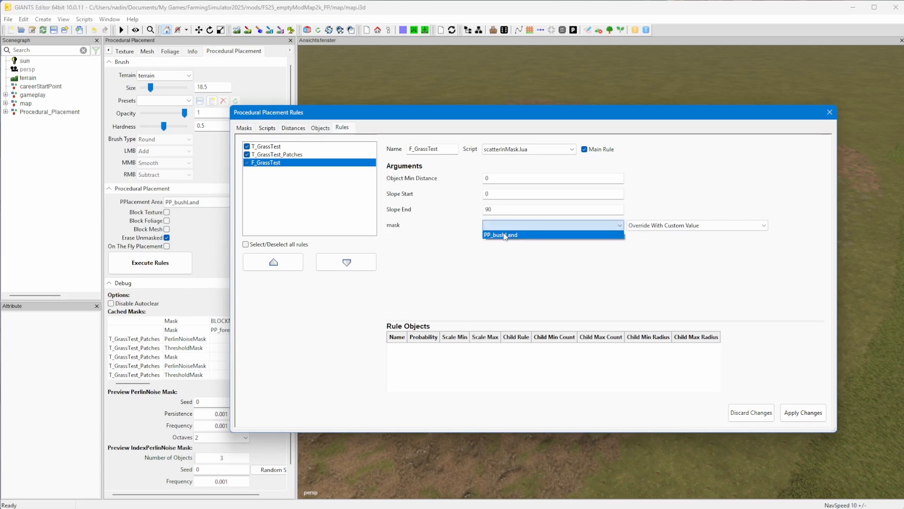
pyautogui.click(505, 235)
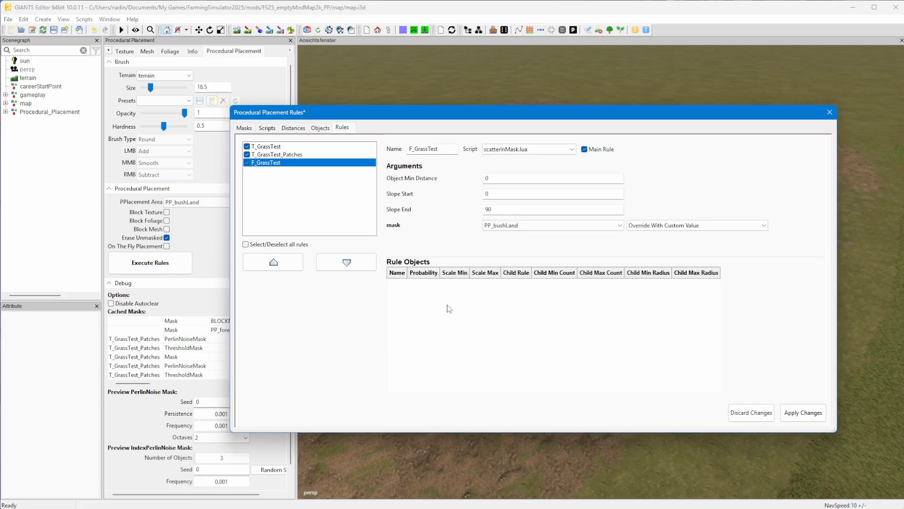
# - Add meadow_greenMiddle as a rule object of F_GrassTest with a probability of 100
pyautogui.rightClick(448, 308)
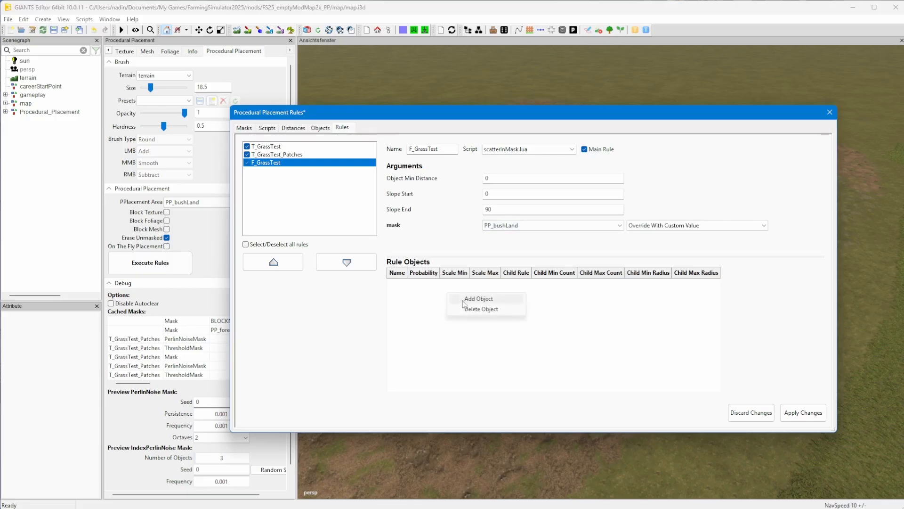
pyautogui.click(463, 302)
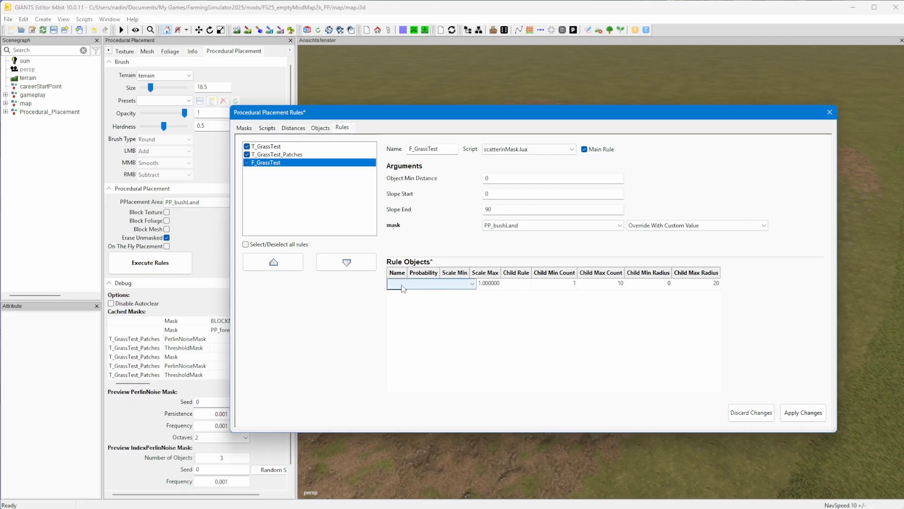
pyautogui.click(472, 284)
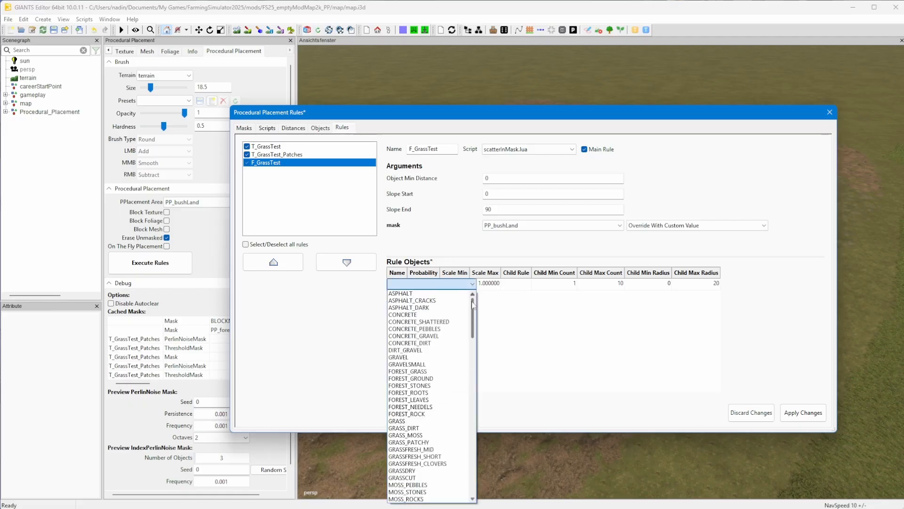
pyautogui.moveTo(473, 304); pyautogui.dragTo(460, 463)
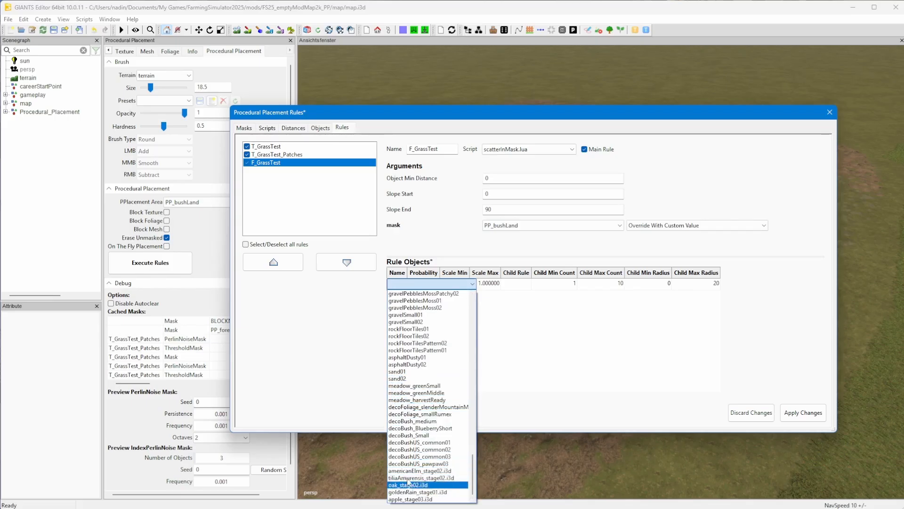
pyautogui.click(415, 393)
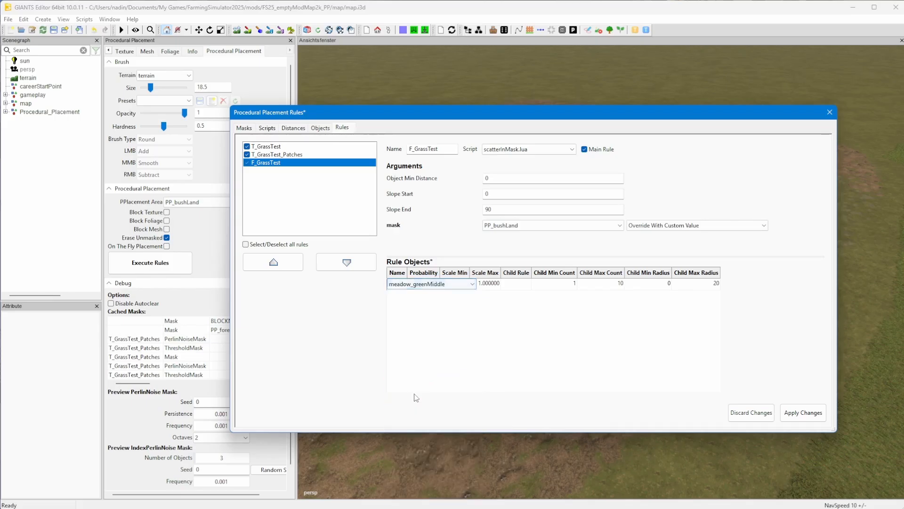
pyautogui.click(454, 322)
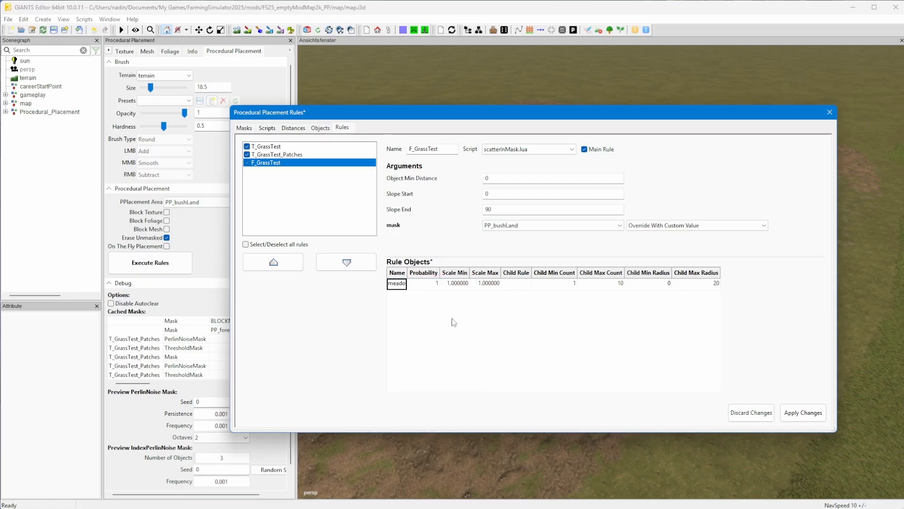
pyautogui.click(429, 284)
pyautogui.doubleClick(427, 284)
pyautogui.write('100')
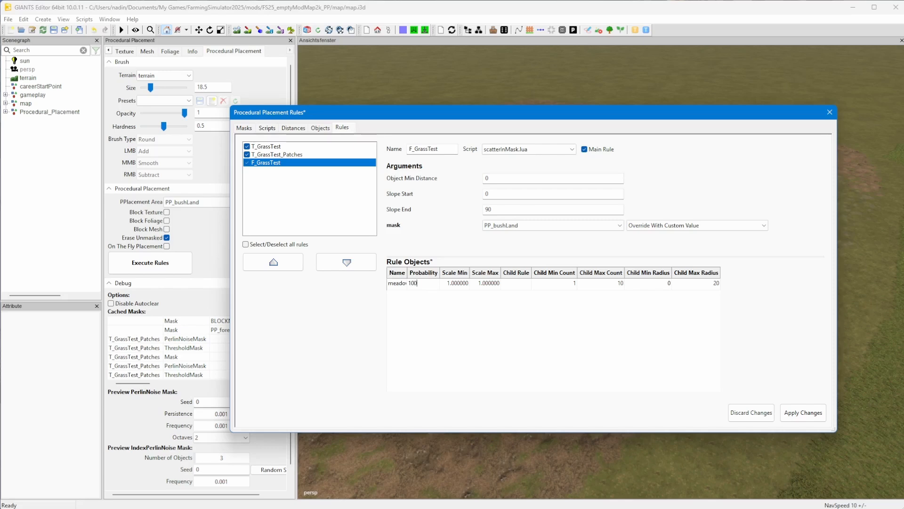
pyautogui.press('Return')
# - Add meadow_greenSmall as a second rule object of F_GrassTest with a probability of 40
pyautogui.rightClick(424, 297)
pyautogui.click(447, 300)
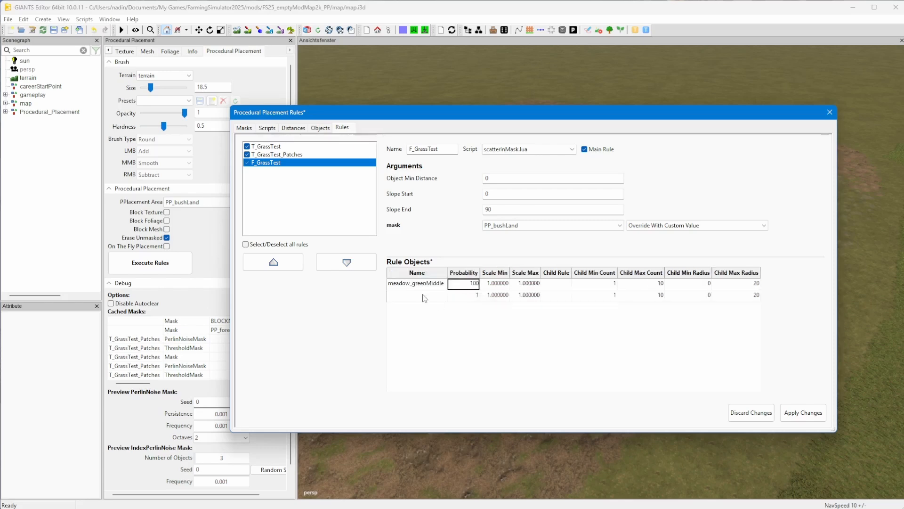
pyautogui.doubleClick(424, 295)
pyautogui.click(482, 297)
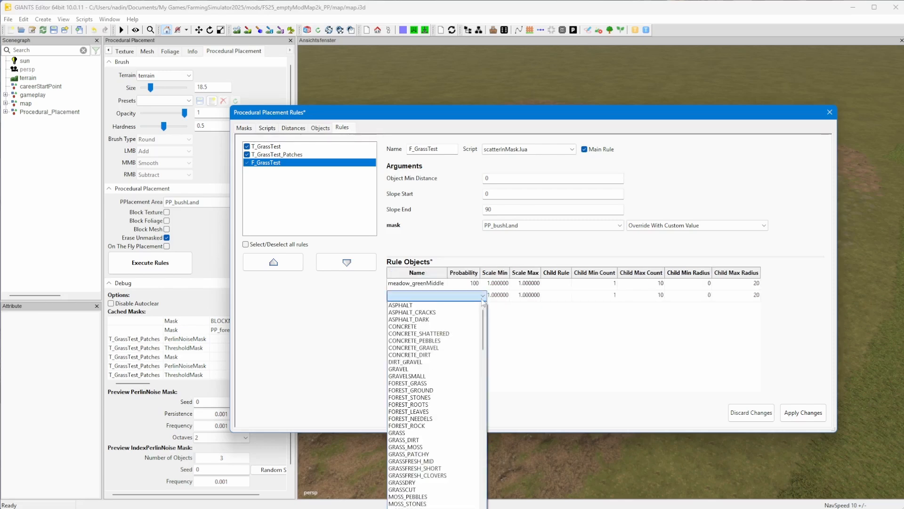
pyautogui.moveTo(483, 325); pyautogui.dragTo(477, 482)
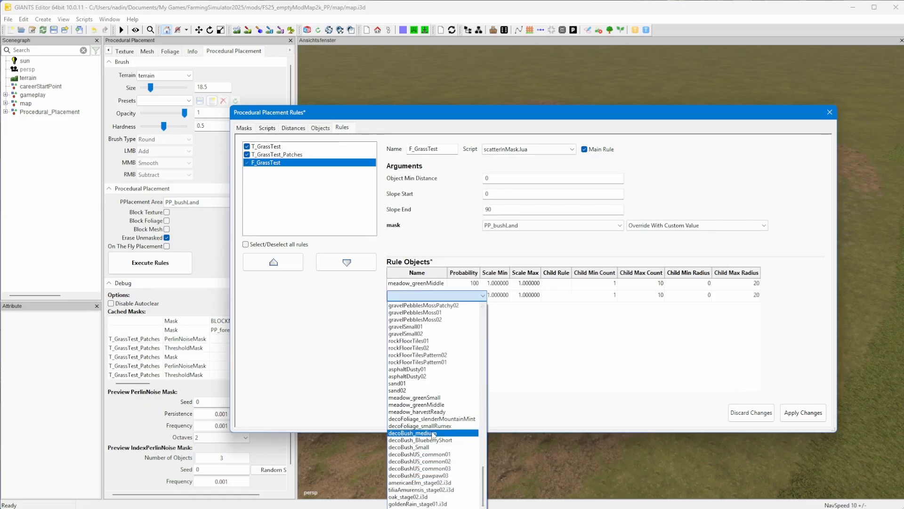
pyautogui.click(419, 397)
pyautogui.click(464, 295)
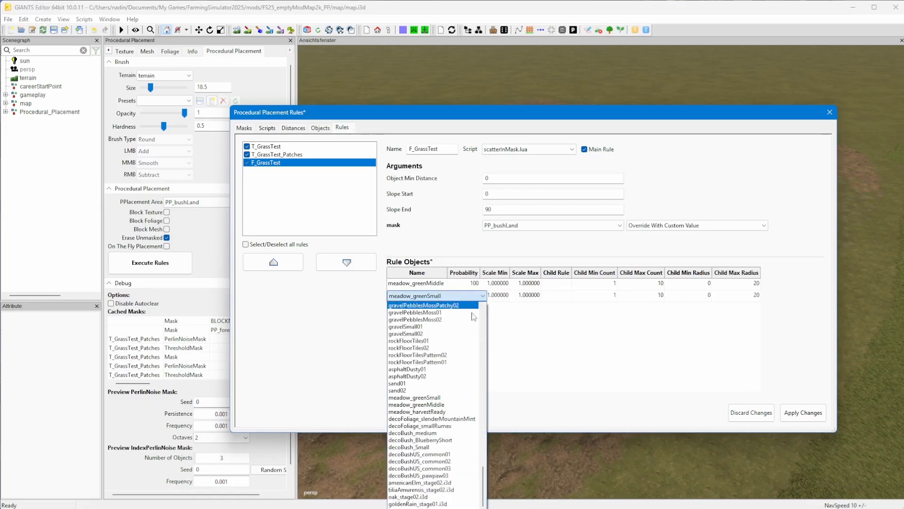
pyautogui.click(465, 297)
pyautogui.click(478, 320)
pyautogui.click(469, 298)
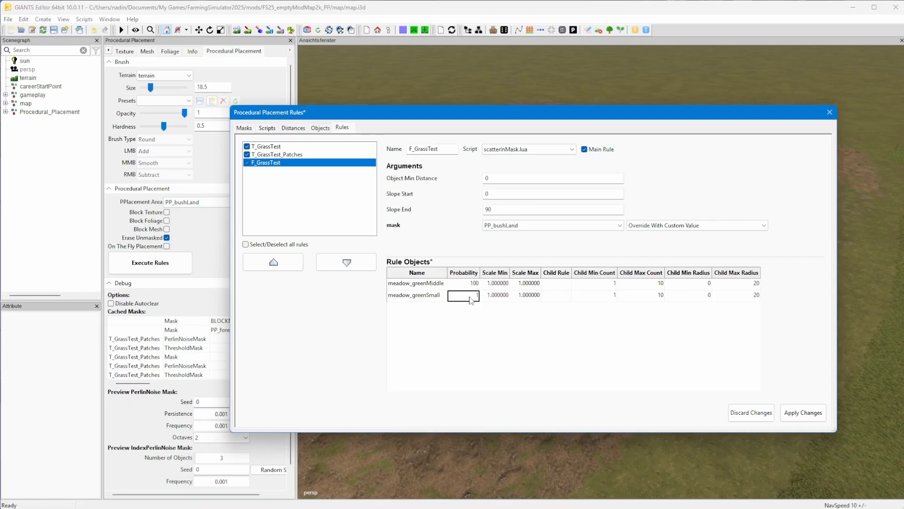
pyautogui.write('40')
pyautogui.press('Return')
# - Add meadow_harvestReady as a rule object of F_GrassTest with a probability of 10
pyautogui.rightClick(503, 317)
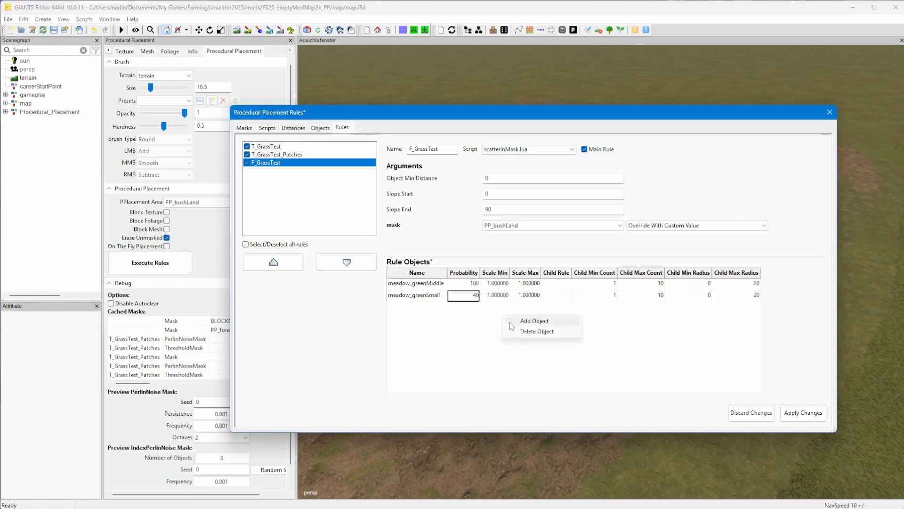
pyautogui.click(523, 321)
pyautogui.doubleClick(443, 307)
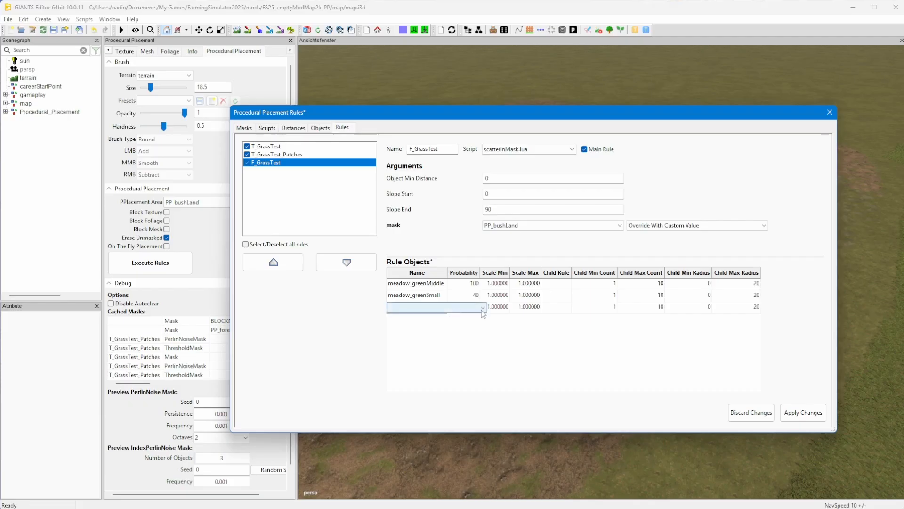
pyautogui.click(446, 307)
pyautogui.scroll(-10, 471, 486)
pyautogui.scroll(1, 471, 471)
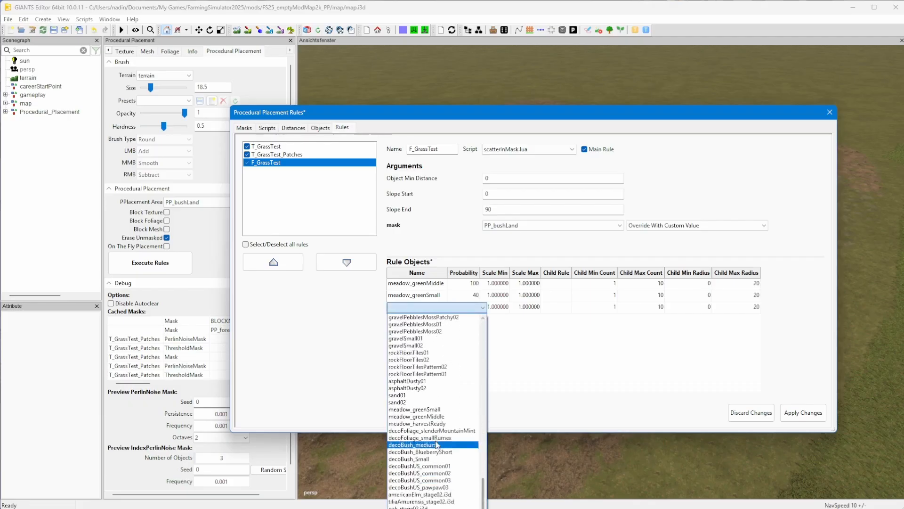
pyautogui.click(424, 427)
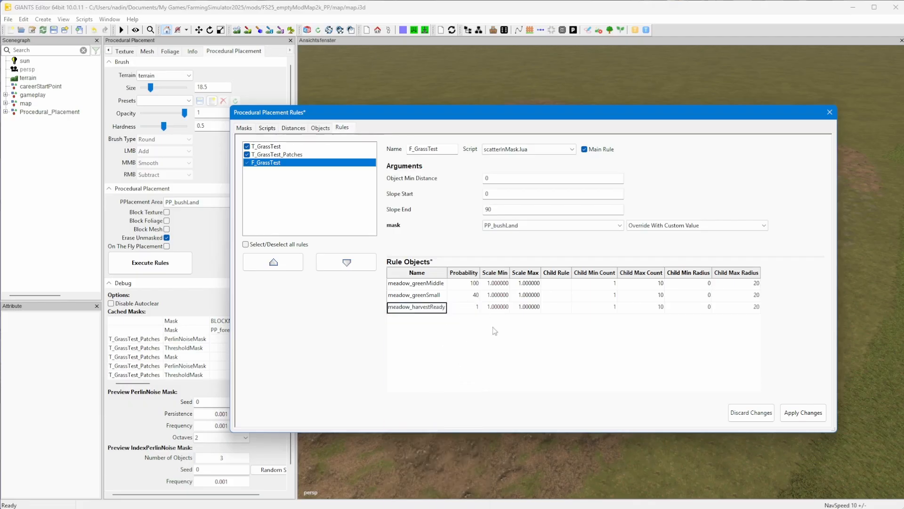
pyautogui.click(474, 308)
pyautogui.click(474, 308)
pyautogui.write('10')
pyautogui.press('Return')
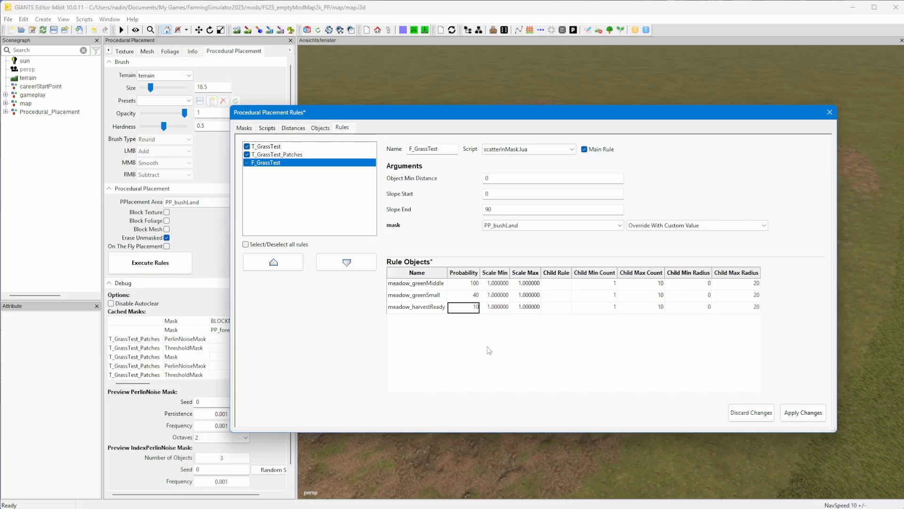
# - Add decoBush_BlueberryShort as a fourth rule object of F_GrassTest, keeping its default probability
pyautogui.rightClick(452, 315)
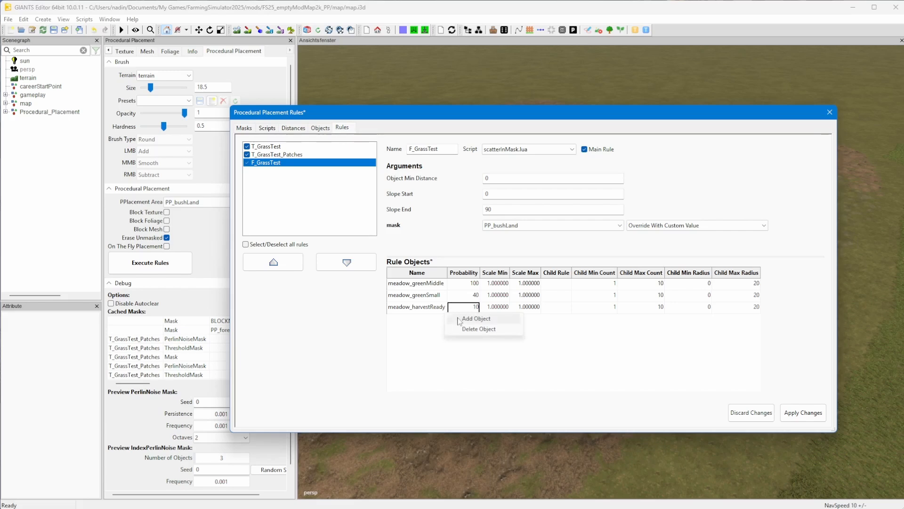
pyautogui.click(466, 320)
pyautogui.doubleClick(444, 324)
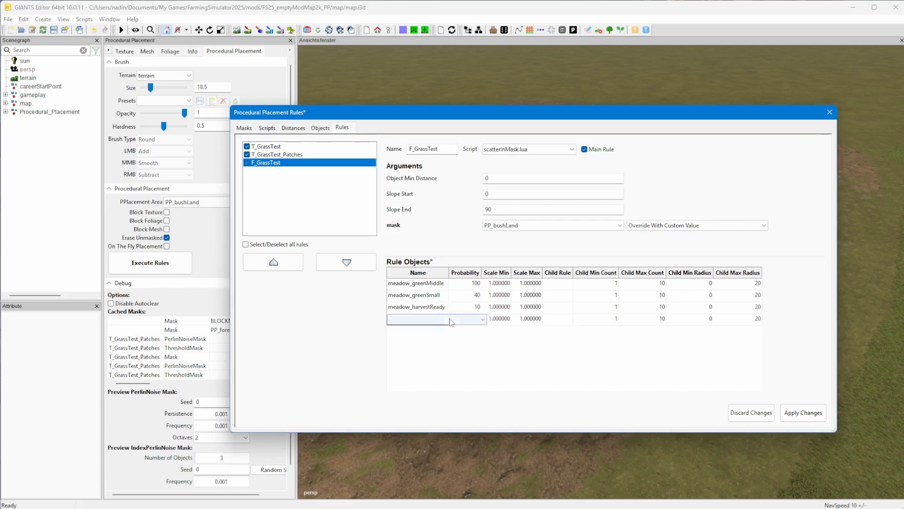
pyautogui.click(483, 322)
pyautogui.moveTo(482, 353); pyautogui.dragTo(465, 484)
pyautogui.scroll(-8, 465, 483)
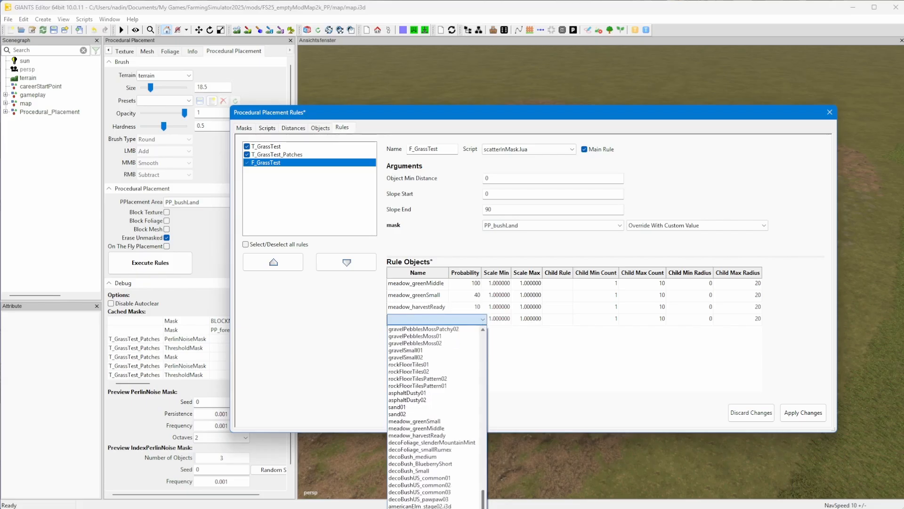
pyautogui.click(400, 464)
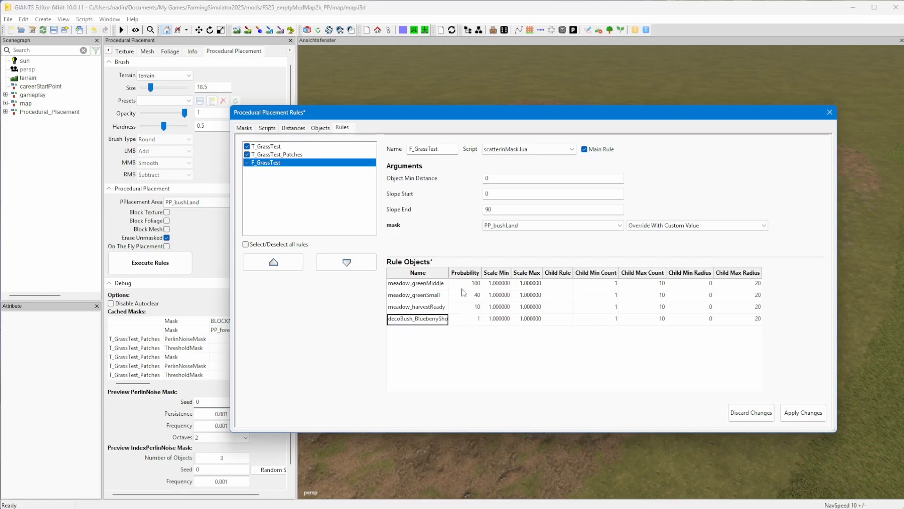
# - Apply the F_GrassTest changes and execute the placement rules on the PP_bushLand area
pyautogui.click(802, 413)
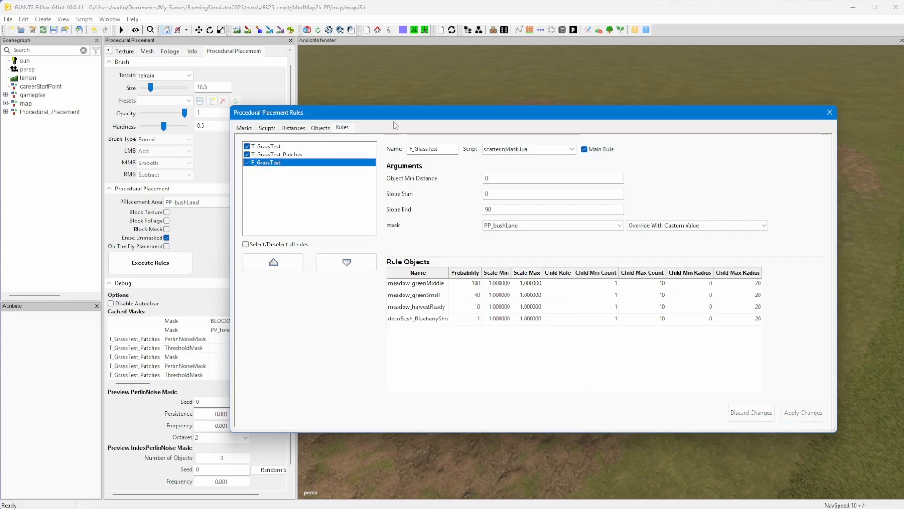
pyautogui.moveTo(393, 113); pyautogui.dragTo(903, 124)
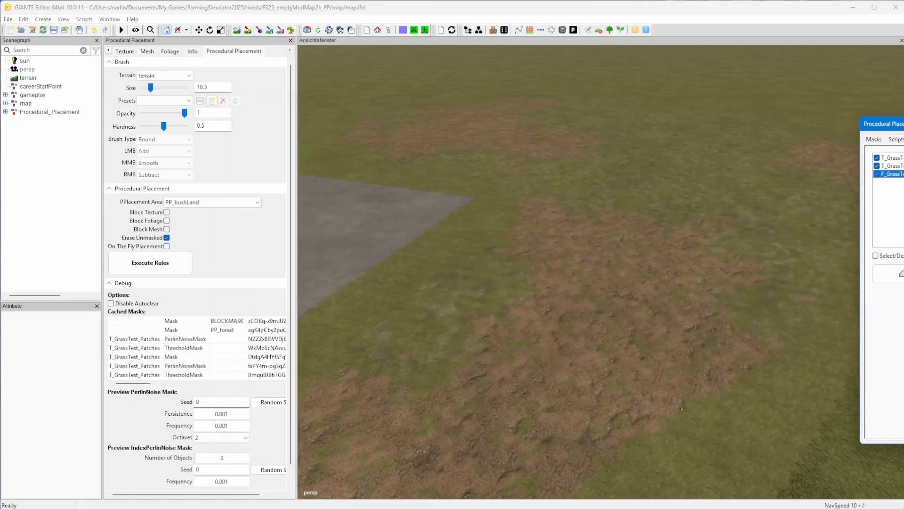
pyautogui.click(145, 263)
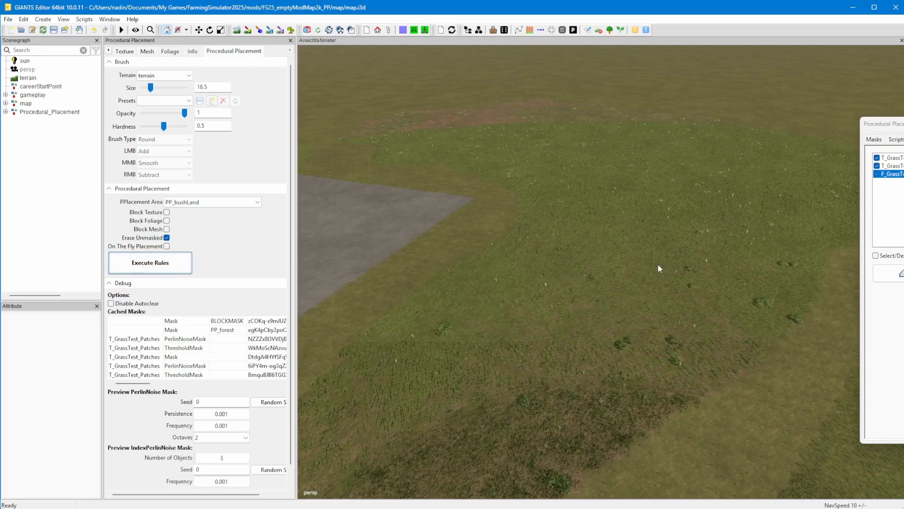
# - Examine the scattered meadow grass and bushes in the placement area, both up close and from above
pyautogui.keyDown('alt'); pyautogui.moveTo(607, 305); pyautogui.dragTo(840, 239, button='right'); pyautogui.keyUp('alt')
pyautogui.keyDown('alt'); pyautogui.moveTo(424, 309); pyautogui.dragTo(570, 247, button='right'); pyautogui.keyUp('alt')
pyautogui.keyDown('alt'); pyautogui.moveTo(570, 247); pyautogui.dragTo(587, 290); pyautogui.keyUp('alt')
pyautogui.keyDown('alt'); pyautogui.moveTo(586, 290); pyautogui.dragTo(603, 278, button='right'); pyautogui.keyUp('alt')
pyautogui.keyDown('alt'); pyautogui.moveTo(604, 278); pyautogui.dragTo(648, 266); pyautogui.keyUp('alt')
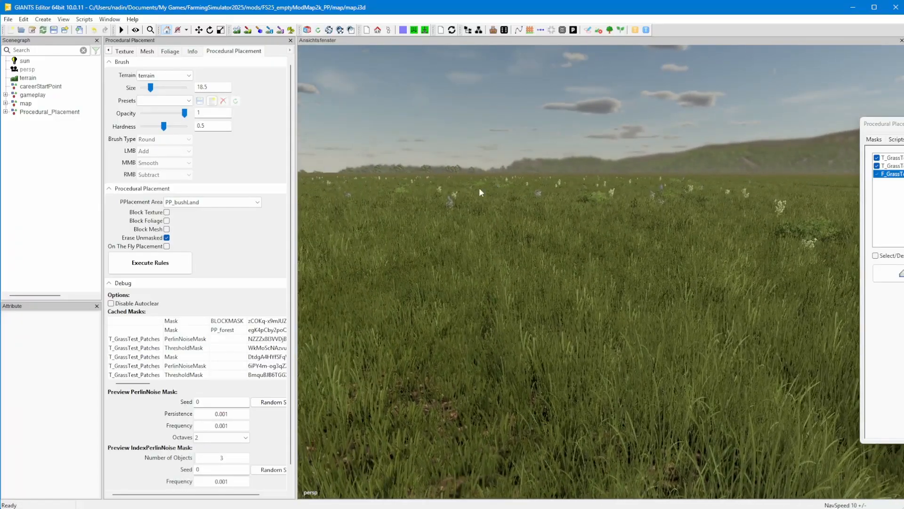
pyautogui.keyDown('alt'); pyautogui.moveTo(509, 215); pyautogui.dragTo(535, 294); pyautogui.keyUp('alt')
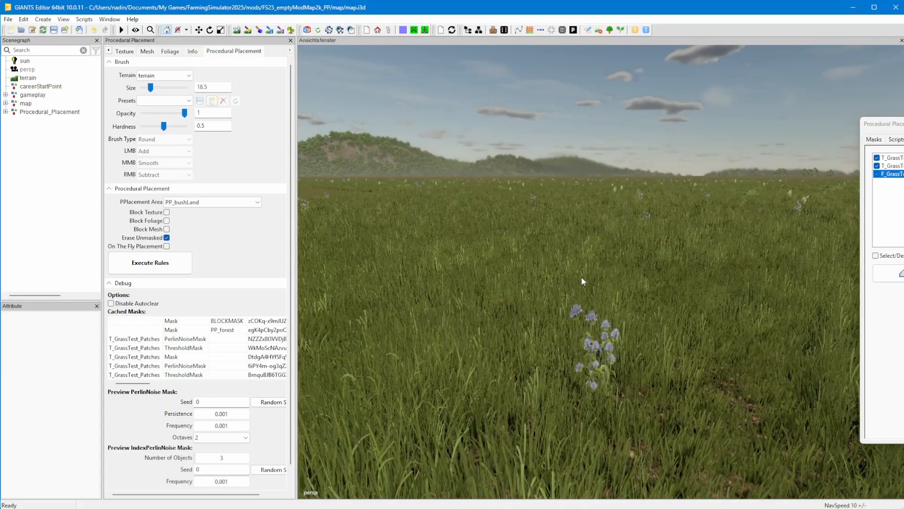
pyautogui.keyDown('alt'); pyautogui.moveTo(650, 249); pyautogui.dragTo(741, 255); pyautogui.keyUp('alt')
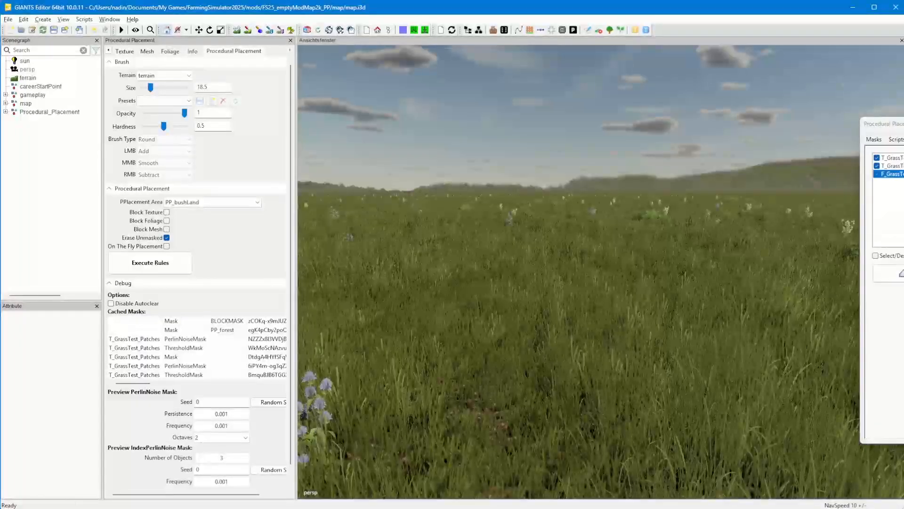
pyautogui.keyDown('alt'); pyautogui.moveTo(610, 313); pyautogui.dragTo(537, 311); pyautogui.keyUp('alt')
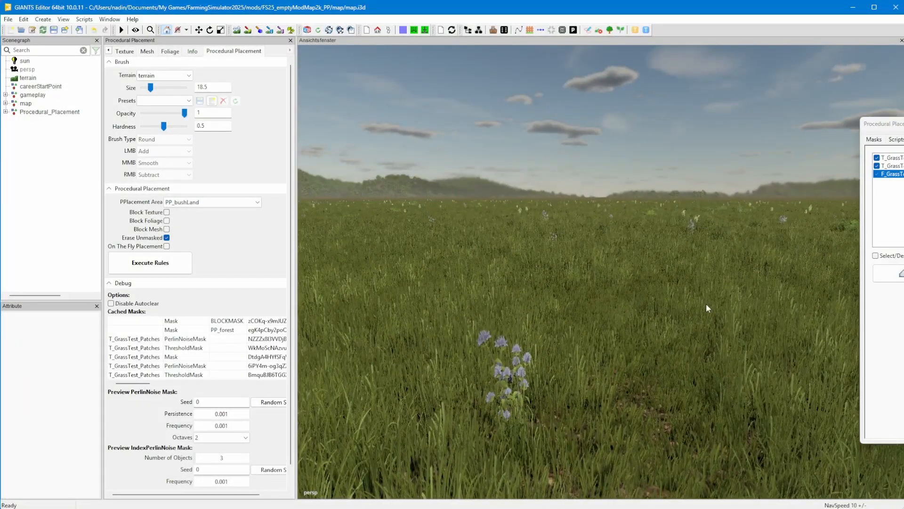
pyautogui.keyDown('alt'); pyautogui.moveTo(659, 310); pyautogui.dragTo(565, 307); pyautogui.keyUp('alt')
pyautogui.keyDown('alt'); pyautogui.moveTo(565, 306); pyautogui.dragTo(558, 353, button='middle'); pyautogui.keyUp('alt')
pyautogui.keyDown('alt'); pyautogui.moveTo(558, 353); pyautogui.dragTo(540, 397); pyautogui.keyUp('alt')
pyautogui.keyDown('alt'); pyautogui.moveTo(486, 300); pyautogui.dragTo(520, 335, button='middle'); pyautogui.keyUp('alt')
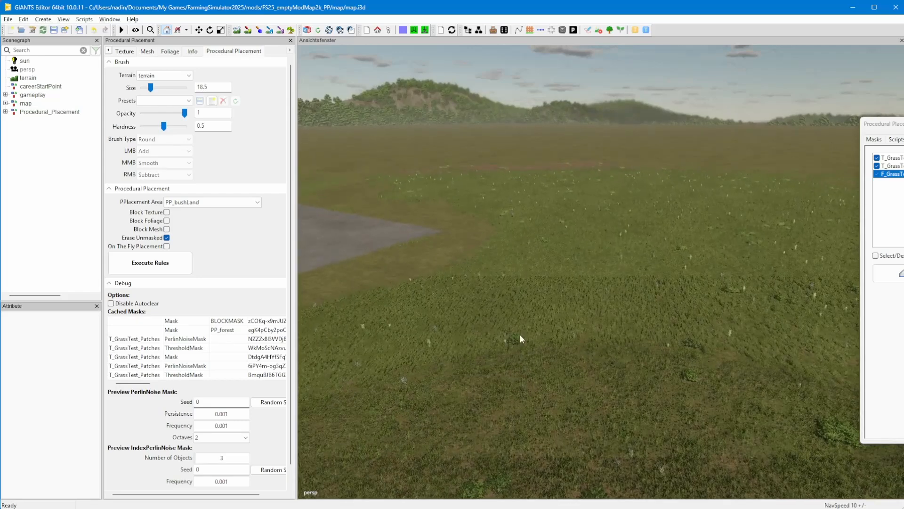
pyautogui.keyDown('alt'); pyautogui.moveTo(526, 338); pyautogui.dragTo(533, 345); pyautogui.keyUp('alt')
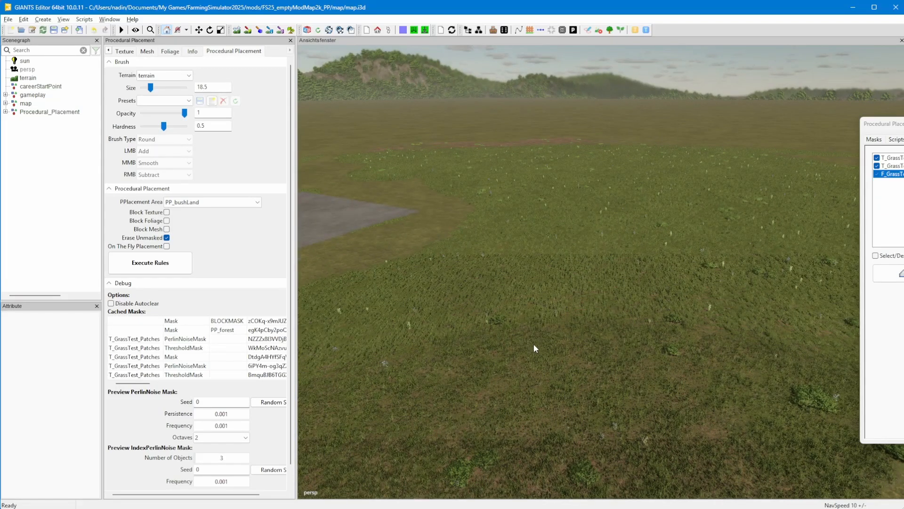
# - Add a new procedural placement rule named F_GrassTest_Patches that uses the scatterInPerlinNoise.lua script
pyautogui.moveTo(900, 125); pyautogui.dragTo(386, 113)
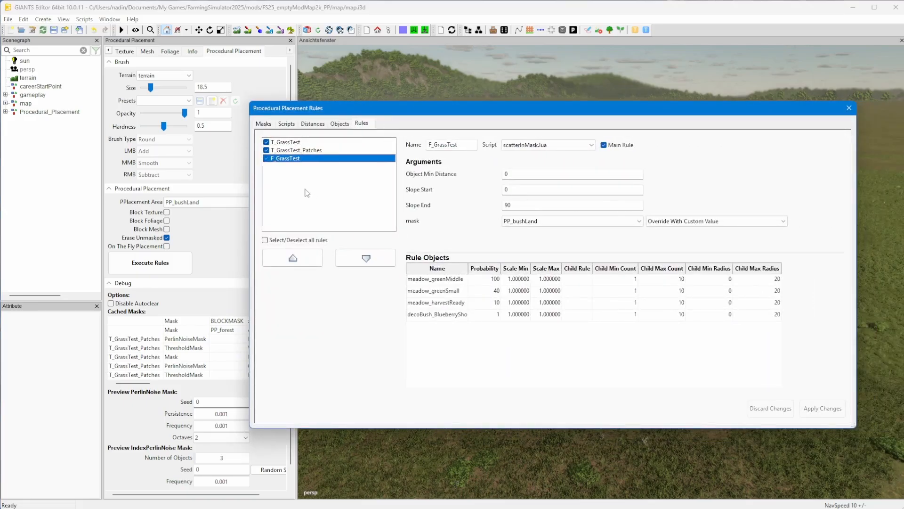
pyautogui.rightClick(307, 193)
pyautogui.click(320, 197)
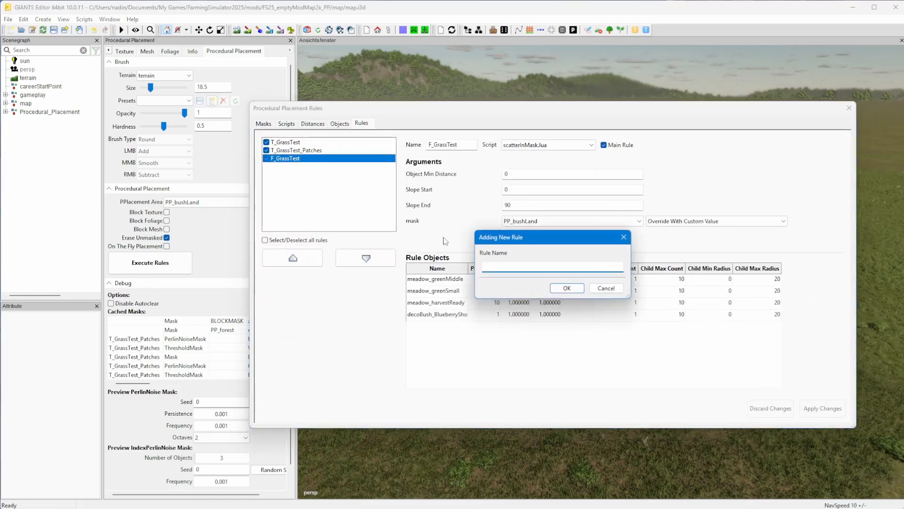
pyautogui.write('F_GrassTest_Patches')
pyautogui.click(567, 288)
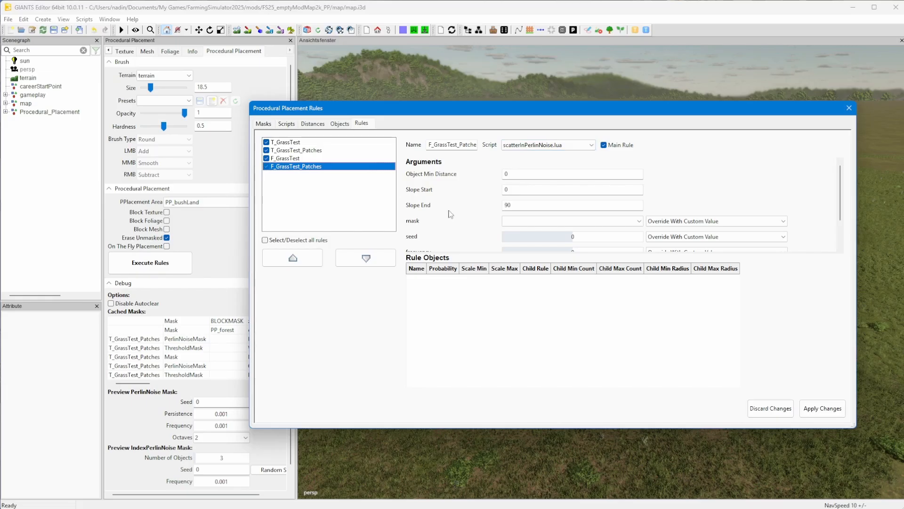
pyautogui.moveTo(483, 252); pyautogui.dragTo(479, 311)
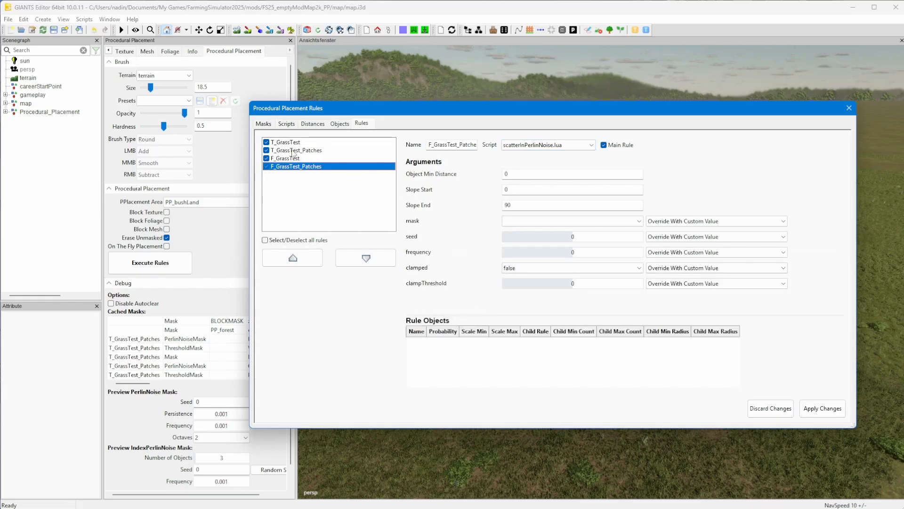
# - Look up the argument values of the T_GrassTest_Patches rule as a reference for the new rule
pyautogui.click(313, 151)
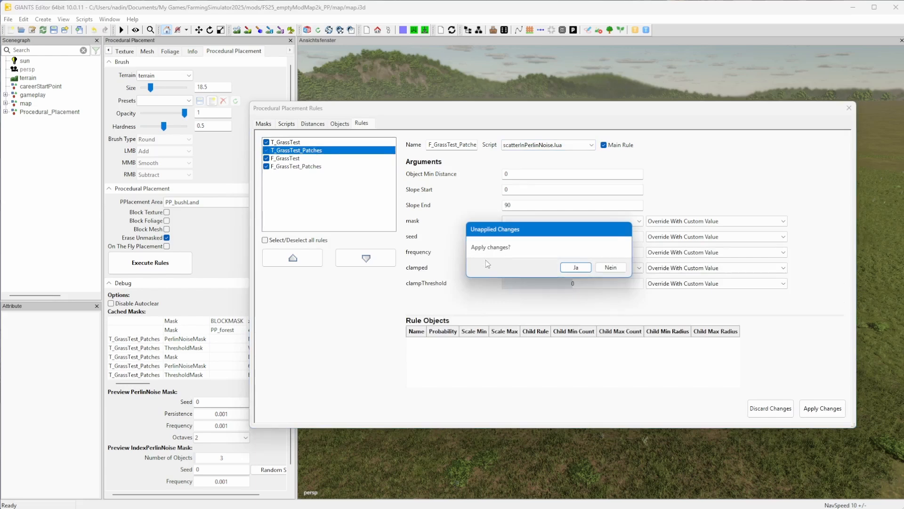
pyautogui.click(576, 268)
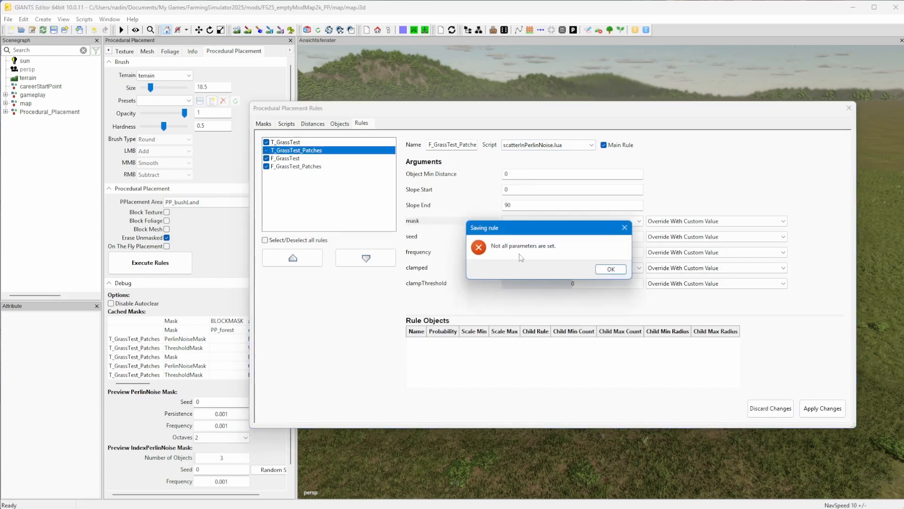
pyautogui.moveTo(512, 236); pyautogui.dragTo(353, 258)
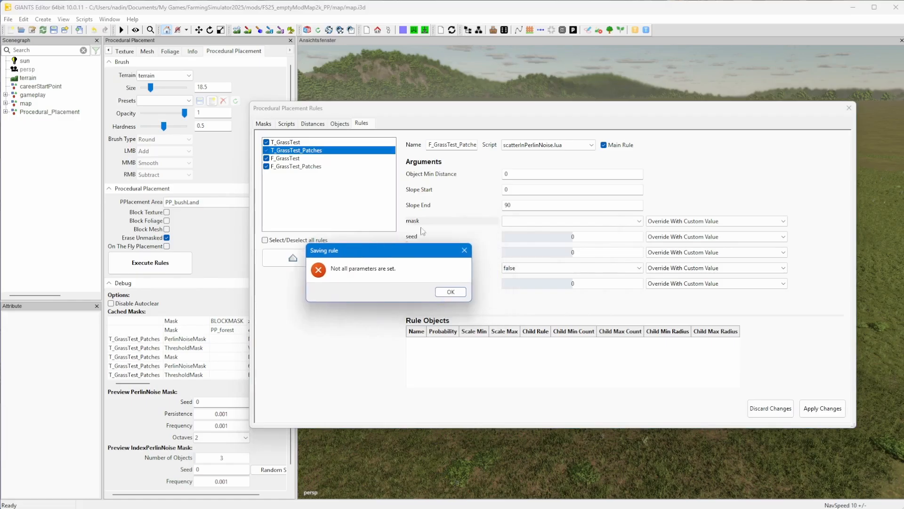
pyautogui.click(451, 292)
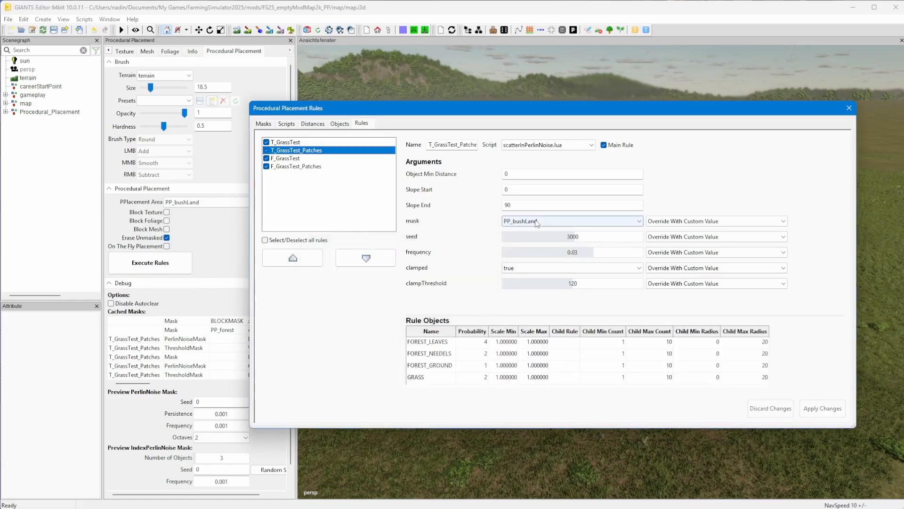
# - Set the mask of the F_GrassTest_Patches rule to PP_bushLand
pyautogui.click(305, 166)
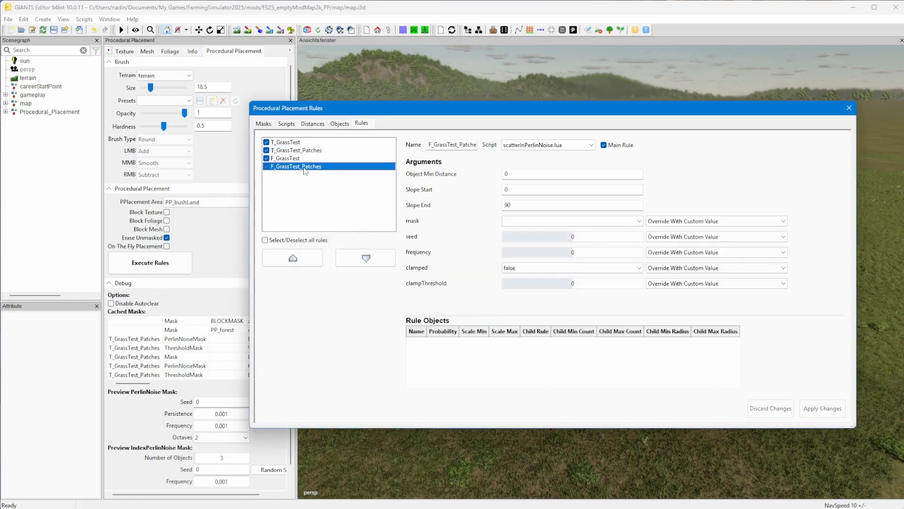
pyautogui.click(542, 222)
pyautogui.click(541, 232)
# - Recheck the T_GrassTest_Patches arguments and set the seed of F_GrassTest_Patches to 3000
pyautogui.click(293, 152)
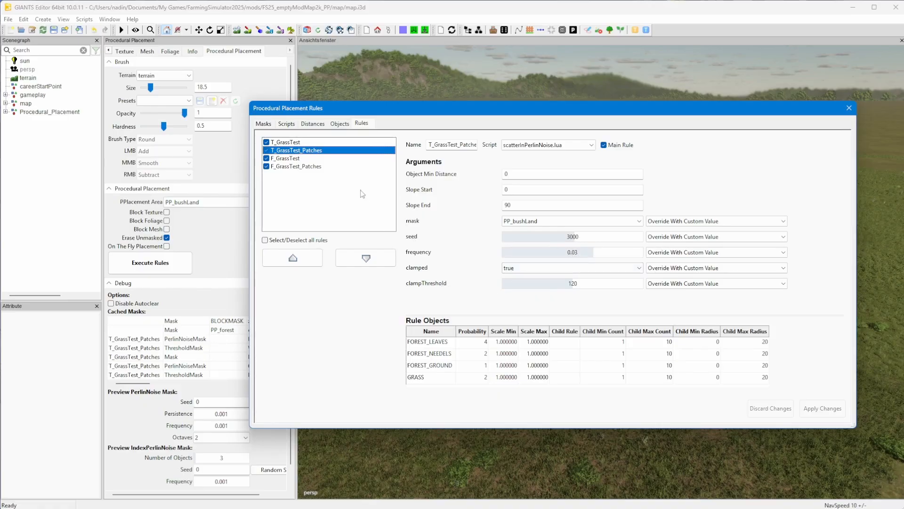
pyautogui.click(309, 167)
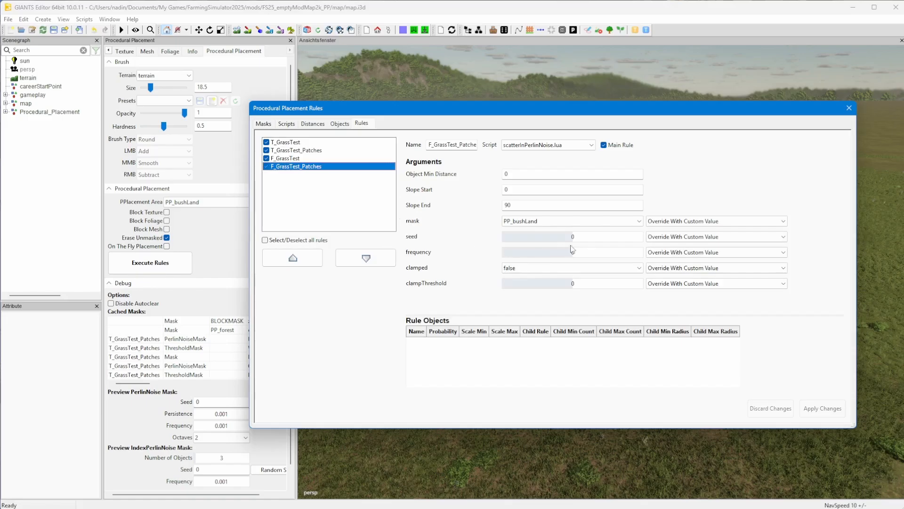
pyautogui.click(578, 239)
pyautogui.write('3000')
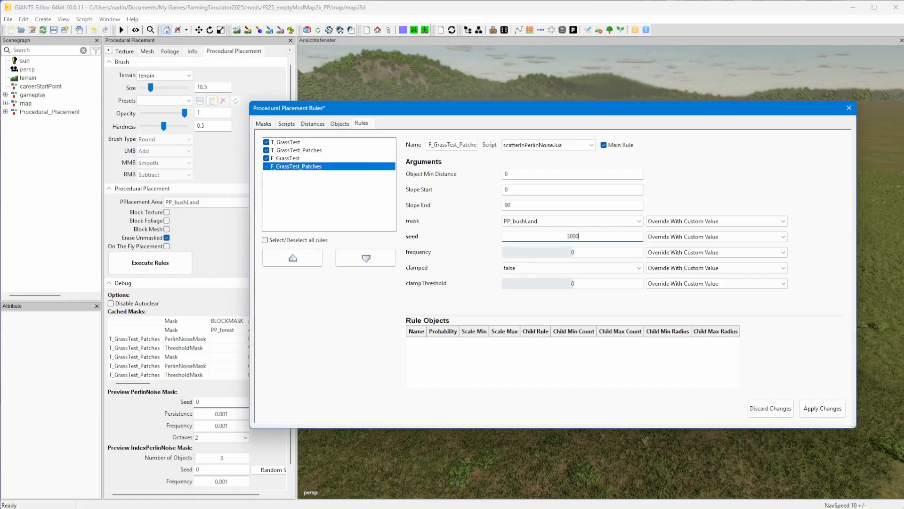
# - Set the F_GrassTest_Patches frequency to 0.03, clamped to true and clampThreshold to 120
pyautogui.click(573, 251)
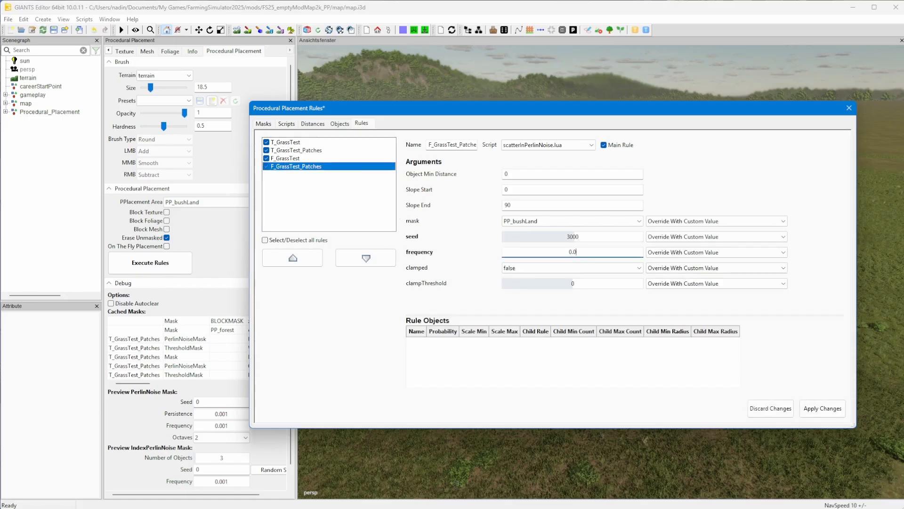
pyautogui.write('0.03')
pyautogui.click(585, 268)
pyautogui.click(579, 282)
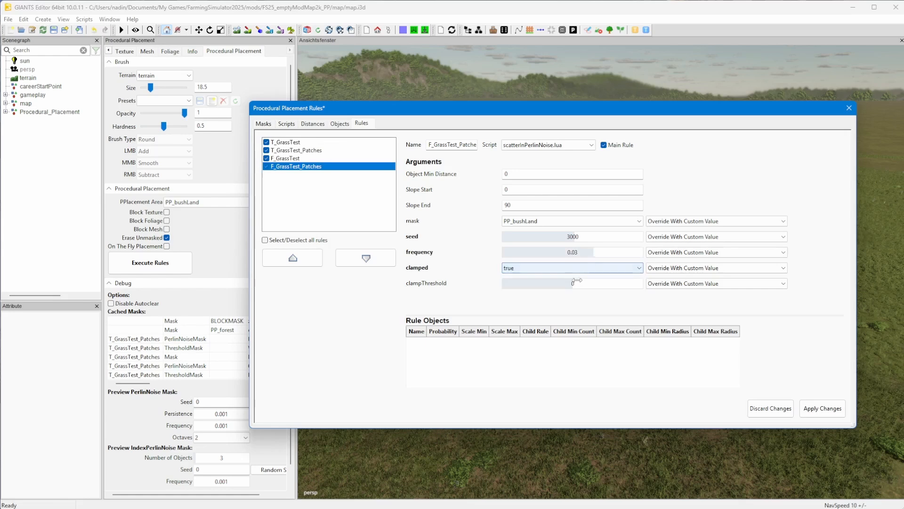
pyautogui.click(577, 283)
pyautogui.write('120')
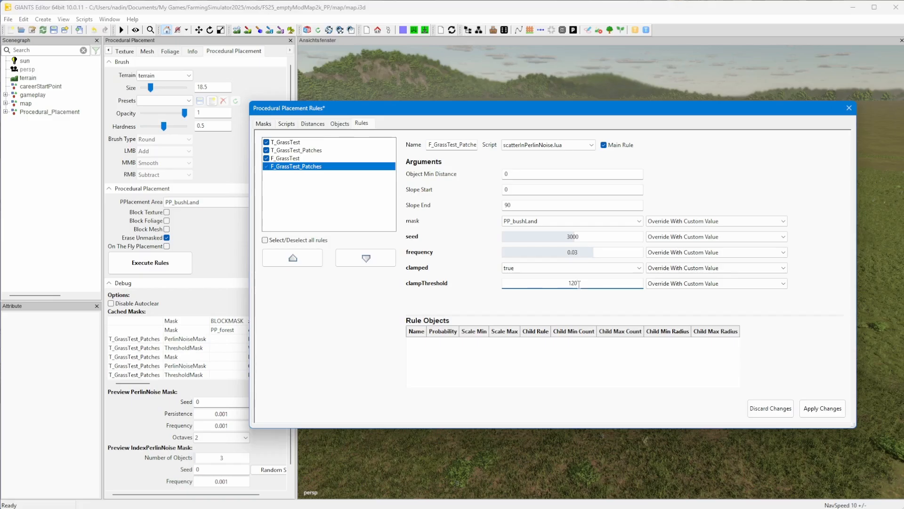
pyautogui.press('Return')
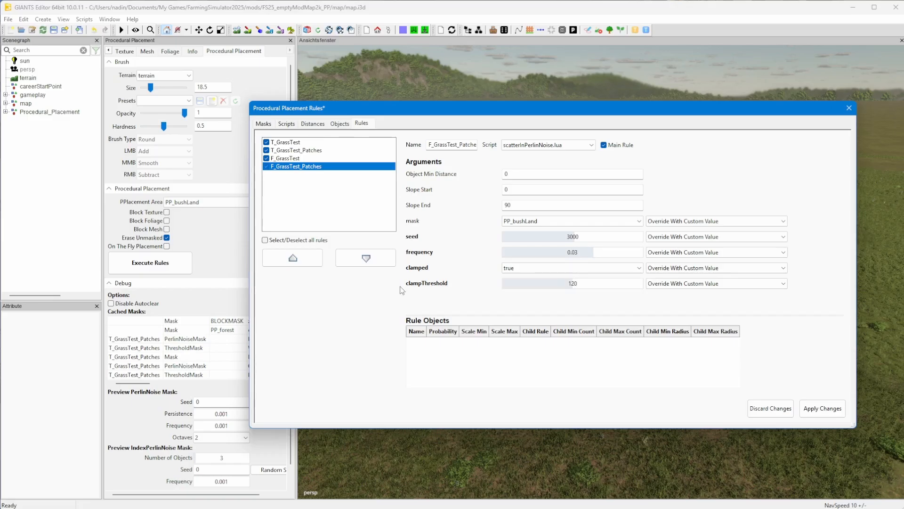
# - Add decoBush_medium as the first rule object of F_GrassTest_Patches
pyautogui.rightClick(465, 350)
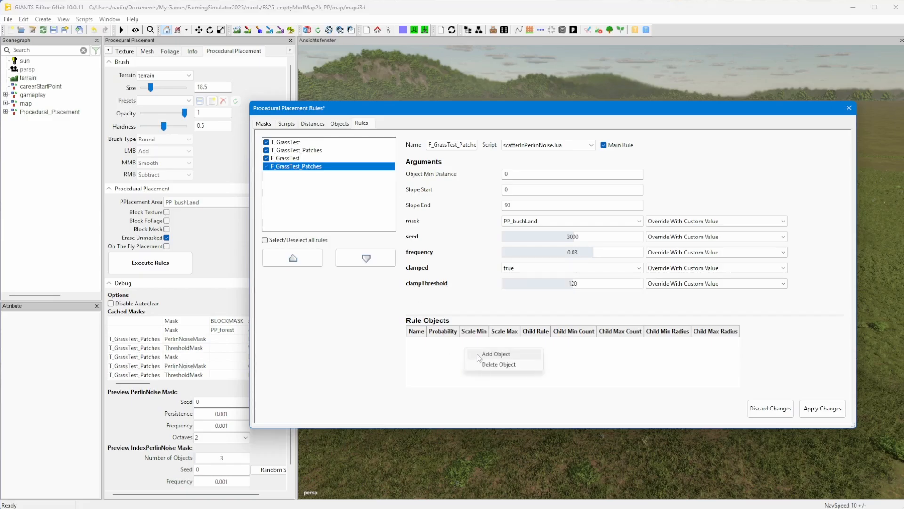
pyautogui.click(478, 358)
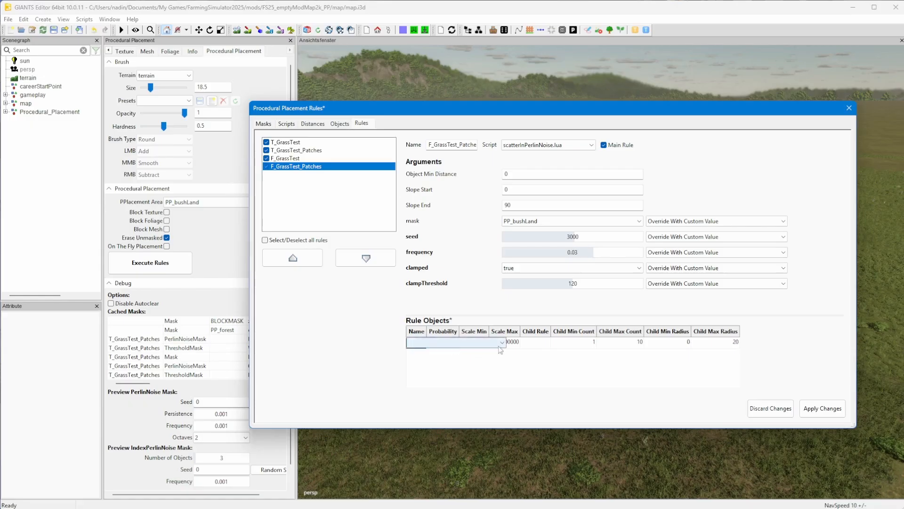
pyautogui.click(502, 342)
pyautogui.moveTo(503, 375); pyautogui.dragTo(497, 508)
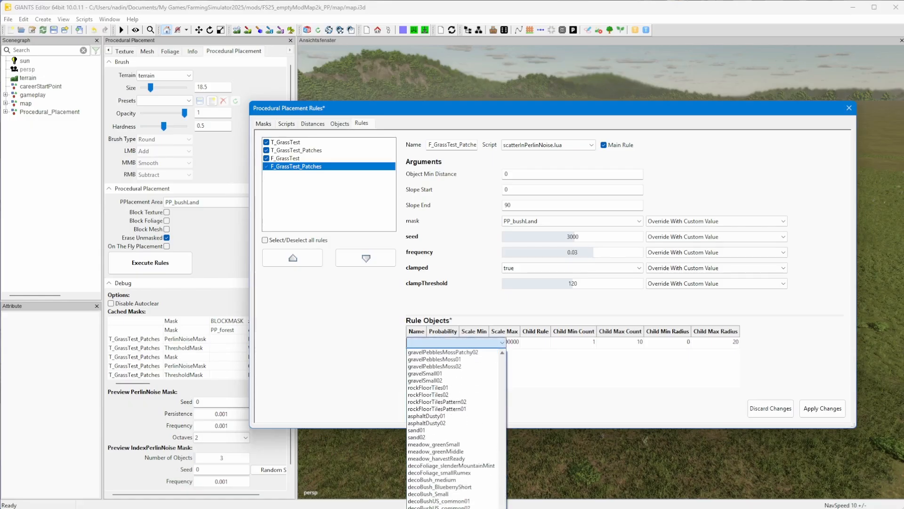
pyautogui.click(438, 480)
pyautogui.click(447, 365)
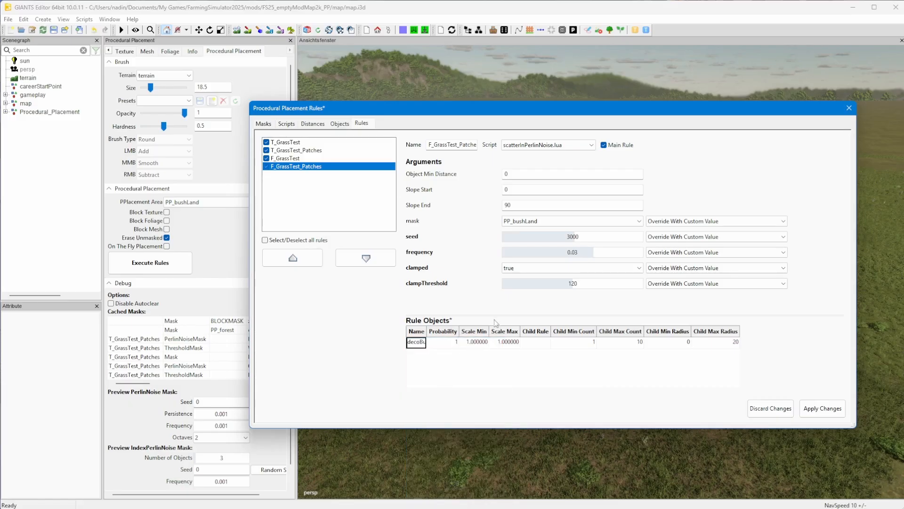
# - Enlarge the rule objects table and add decoBush_Small as the second rule object
pyautogui.moveTo(500, 315); pyautogui.dragTo(513, 254)
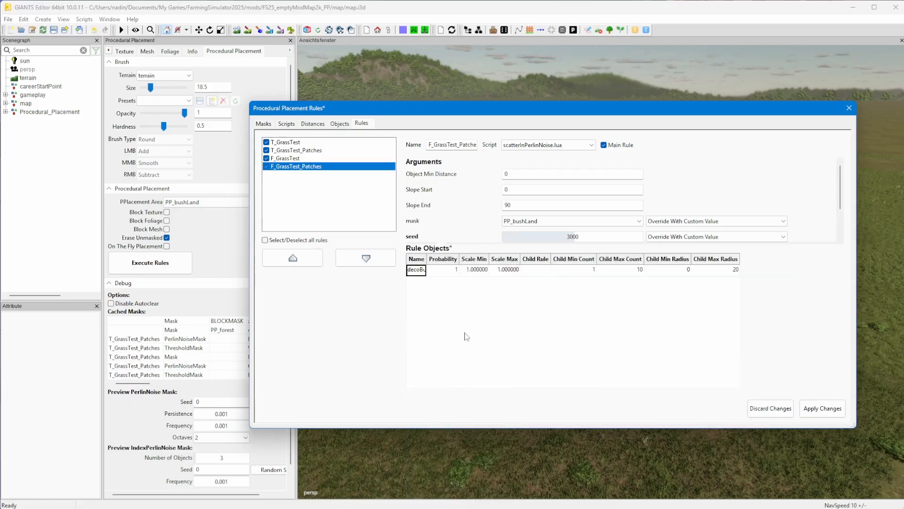
pyautogui.rightClick(446, 287)
pyautogui.click(473, 291)
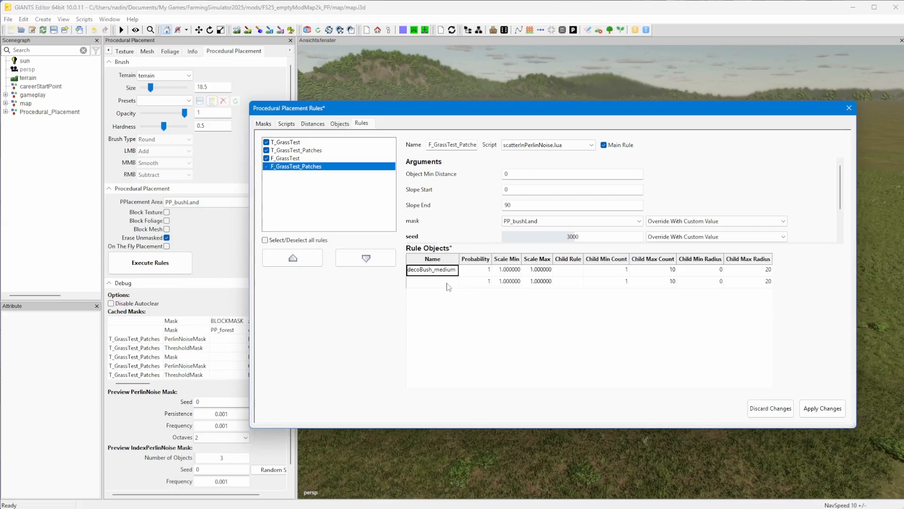
pyautogui.doubleClick(451, 284)
pyautogui.click(454, 284)
pyautogui.moveTo(502, 311); pyautogui.dragTo(499, 468)
pyautogui.click(489, 432)
# - Add decoBushUS_common01 and decoBushUS_common02 to the rule objects of F_GrassTest_Patches
pyautogui.rightClick(473, 313)
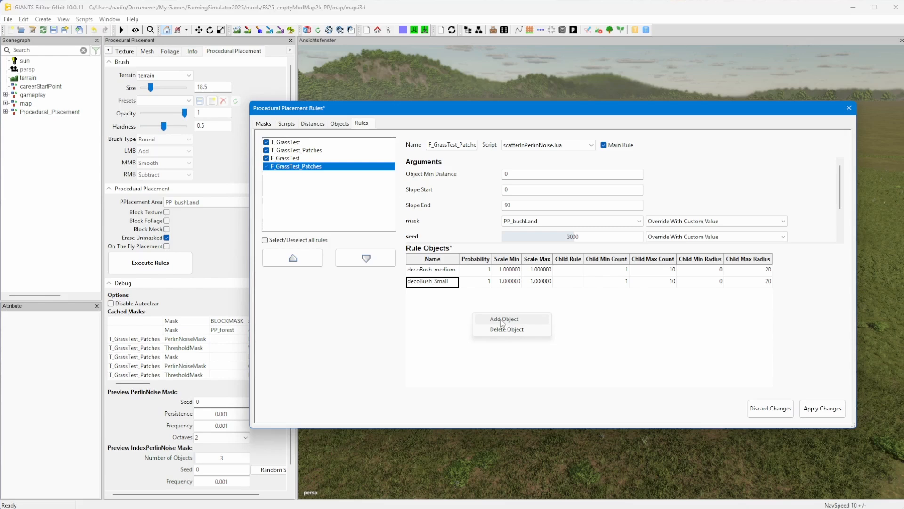
pyautogui.click(503, 319)
pyautogui.doubleClick(438, 293)
pyautogui.click(503, 294)
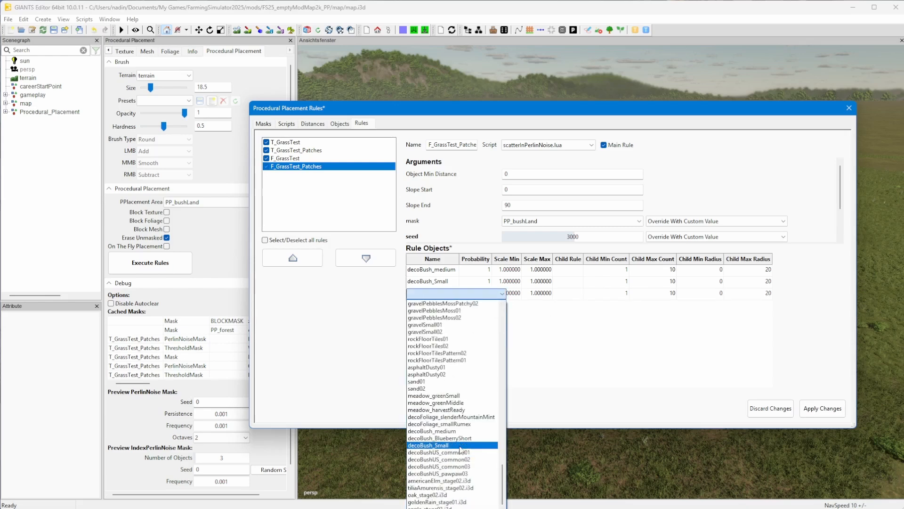
pyautogui.click(439, 452)
pyautogui.rightClick(528, 305)
pyautogui.click(546, 312)
pyautogui.click(443, 470)
# - Add decoBushUS_common03 as another rule object of F_GrassTest_Patches
pyautogui.rightClick(481, 309)
pyautogui.click(497, 316)
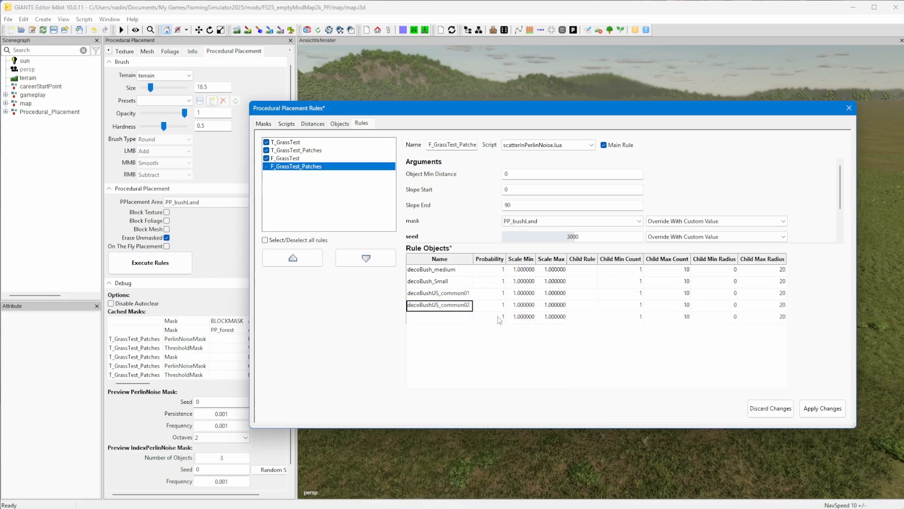
pyautogui.doubleClick(454, 317)
pyautogui.click(502, 317)
pyautogui.moveTo(503, 344); pyautogui.dragTo(502, 500)
pyautogui.click(445, 489)
# - Add decoBushUS_pawpaw03 as the sixth rule object of F_GrassTest_Patches
pyautogui.rightClick(484, 324)
pyautogui.click(503, 331)
pyautogui.doubleClick(457, 328)
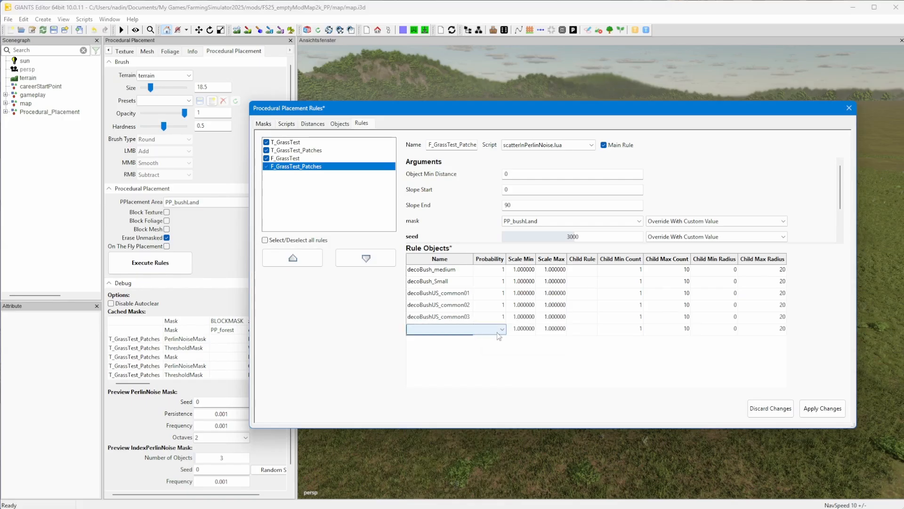
pyautogui.click(503, 329)
pyautogui.moveTo(503, 348); pyautogui.dragTo(488, 503)
pyautogui.click(447, 499)
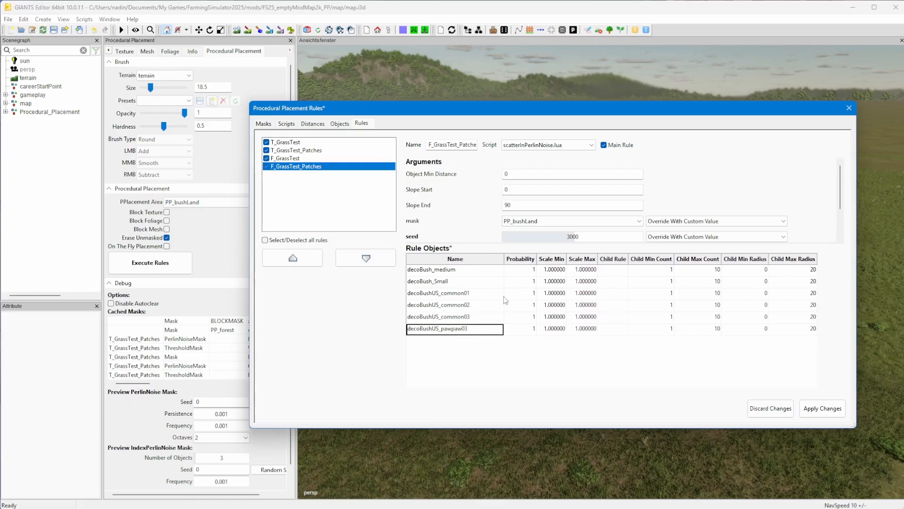
# - Set the probability of decoBush_medium to 2 and apply the rule changes
pyautogui.doubleClick(527, 273)
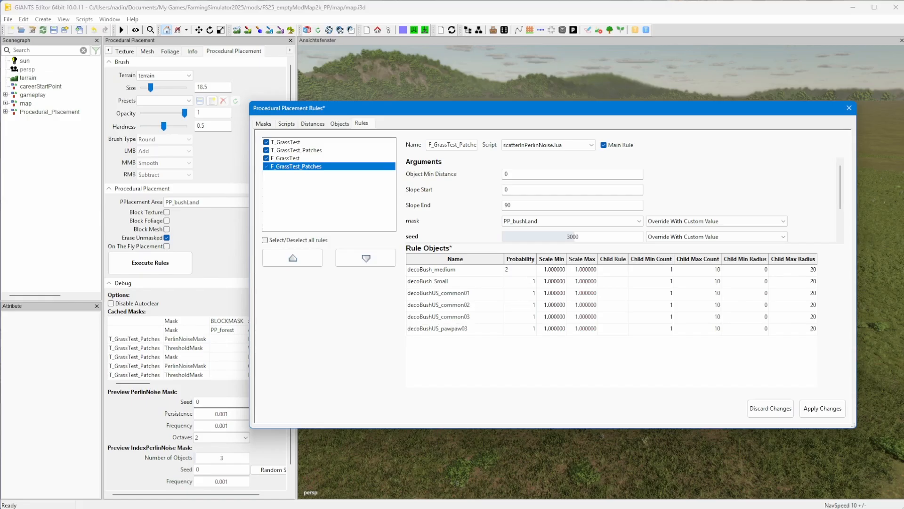
pyautogui.click(528, 281)
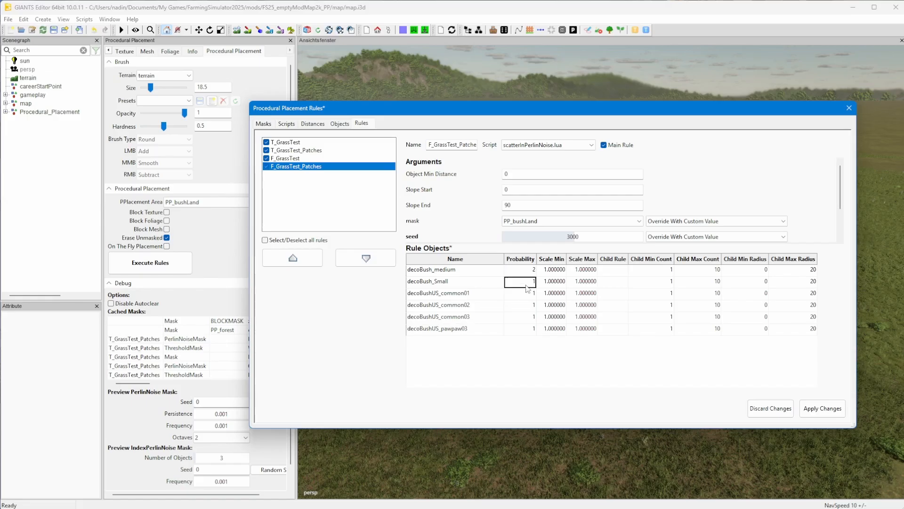
pyautogui.click(820, 413)
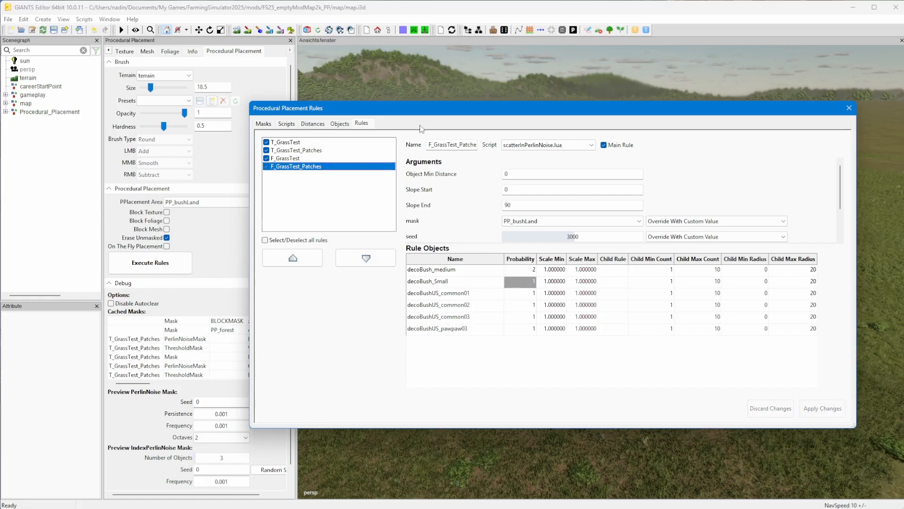
# - Execute the placement rules for PP_bushLand and inspect the generated bush patches on the terrain
pyautogui.moveTo(425, 110); pyautogui.dragTo(902, 141)
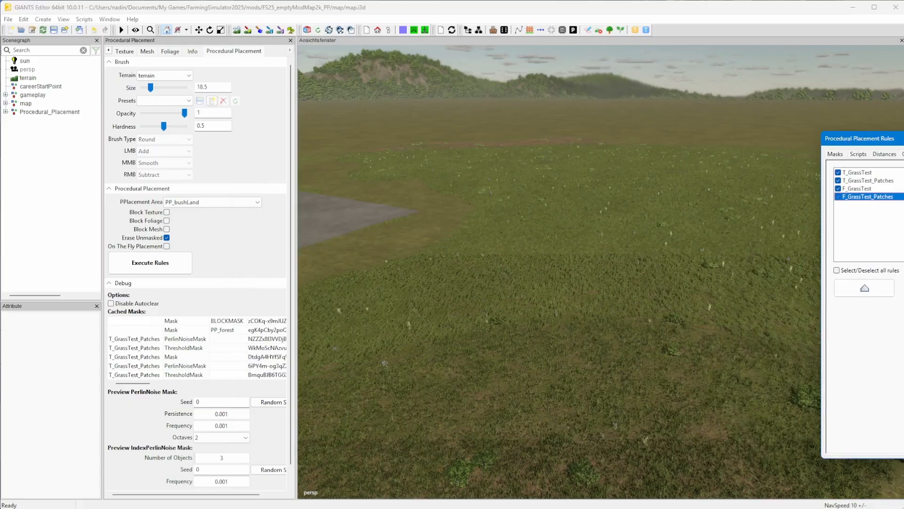
pyautogui.click(158, 269)
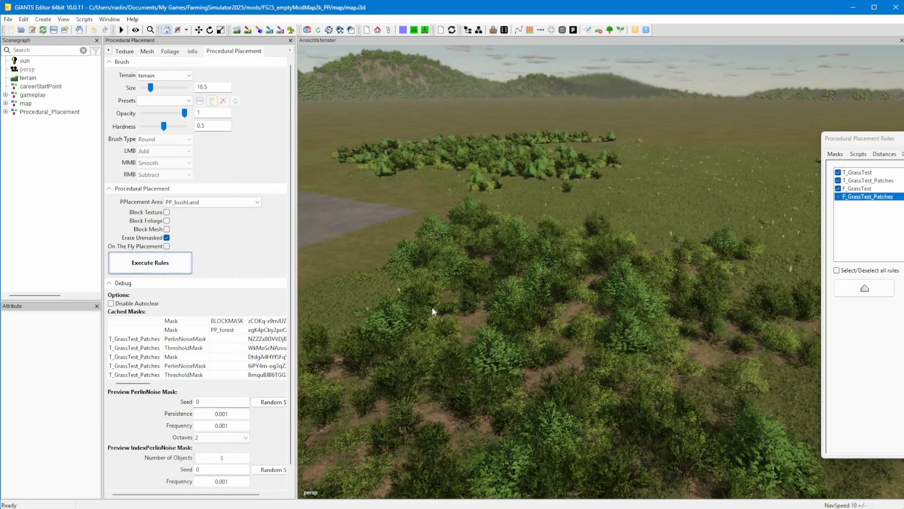
pyautogui.keyDown('alt'); pyautogui.moveTo(459, 314); pyautogui.dragTo(549, 320); pyautogui.keyUp('alt')
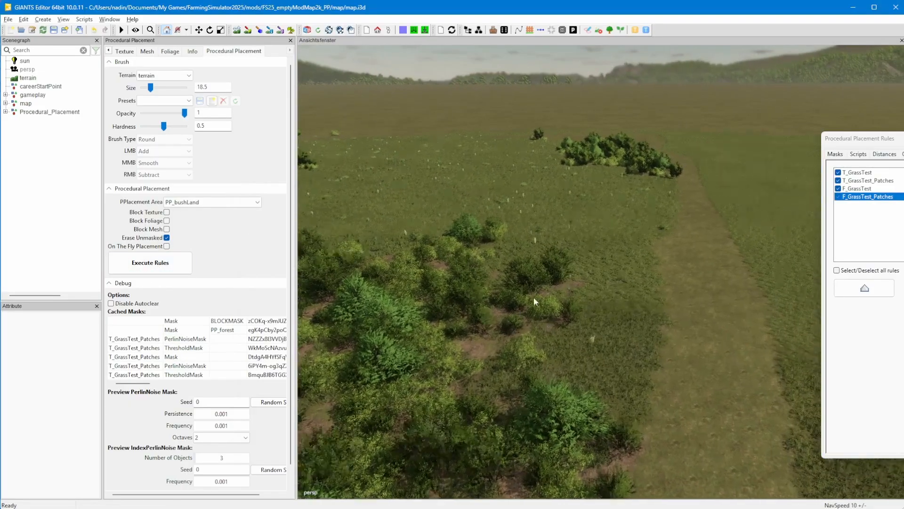
pyautogui.keyDown('alt'); pyautogui.moveTo(533, 298); pyautogui.dragTo(632, 247, button='right'); pyautogui.keyUp('alt')
pyautogui.keyDown('alt'); pyautogui.moveTo(631, 247); pyautogui.dragTo(546, 306); pyautogui.keyUp('alt')
# - Add meadow_greenMiddle as the seventh rule object of F_GrassTest_Patches
pyautogui.moveTo(862, 138); pyautogui.dragTo(271, 97)
pyautogui.rightClick(415, 325)
pyautogui.click(432, 326)
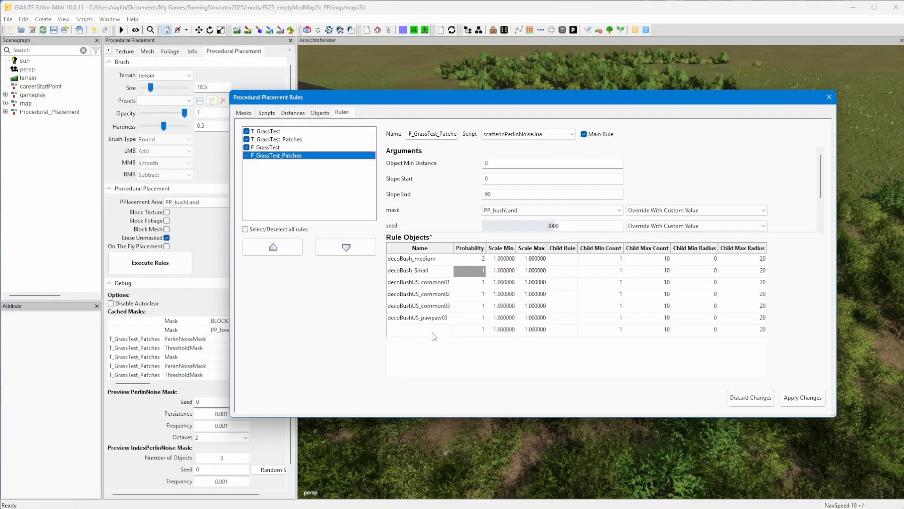
pyautogui.doubleClick(439, 330)
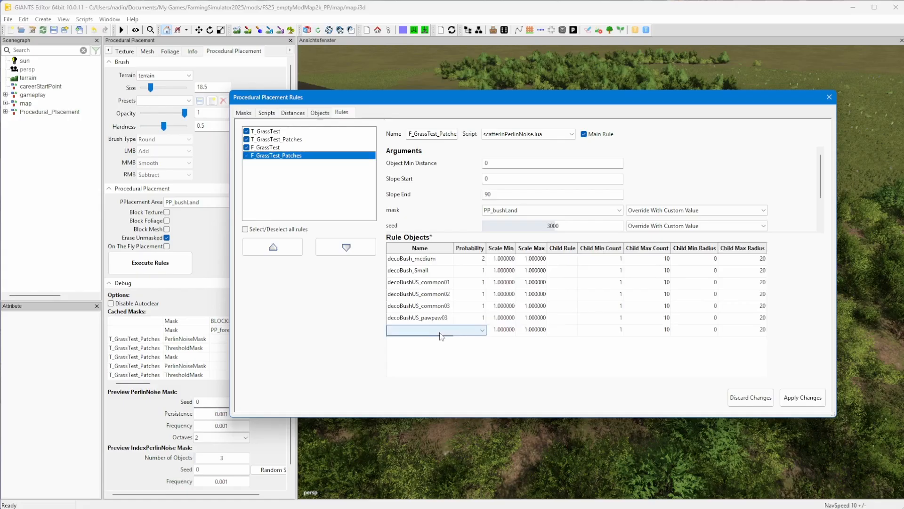
pyautogui.click(483, 331)
pyautogui.moveTo(483, 363); pyautogui.dragTo(464, 508)
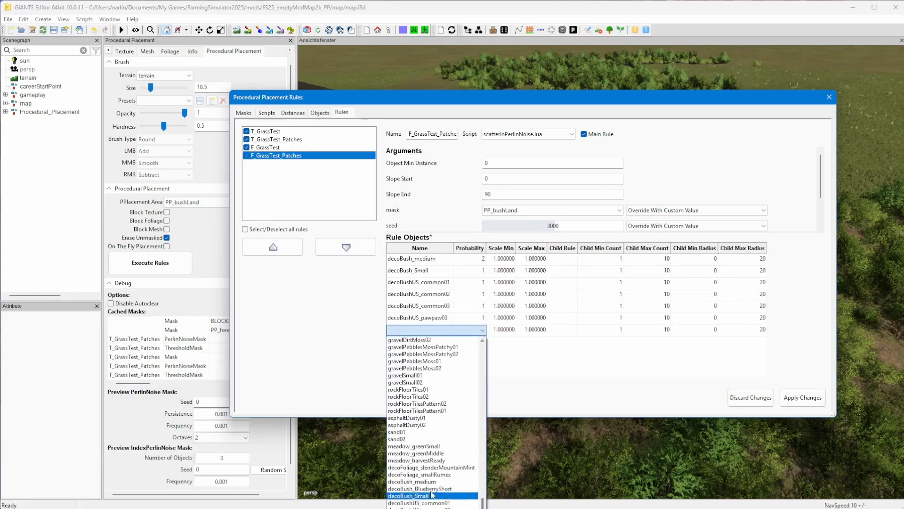
pyautogui.click(425, 454)
# - Set the probability of meadow_greenMiddle to 5 and apply the rule changes
pyautogui.doubleClick(470, 330)
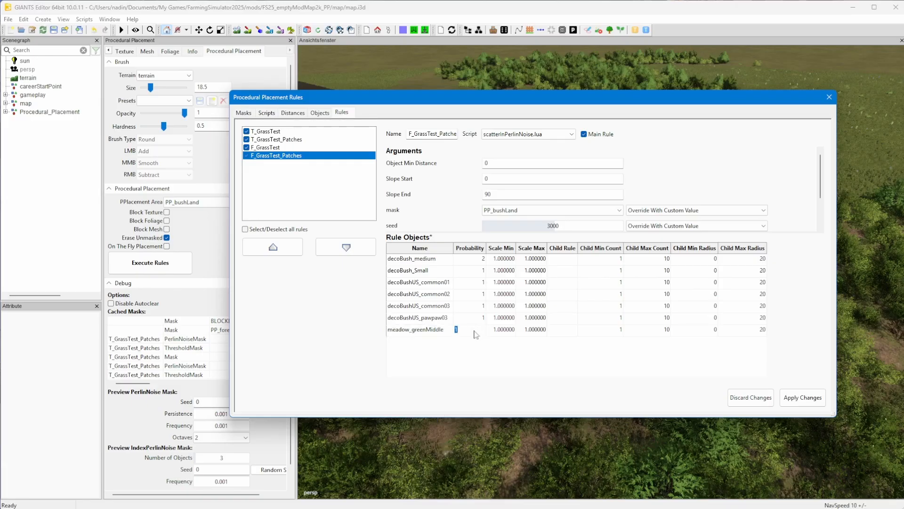
pyautogui.write('5')
pyautogui.click(802, 397)
# - Execute the placement rules again and examine how meadow grass mixes with the bushes in the patches
pyautogui.moveTo(313, 93); pyautogui.dragTo(903, 133)
pyautogui.click(152, 256)
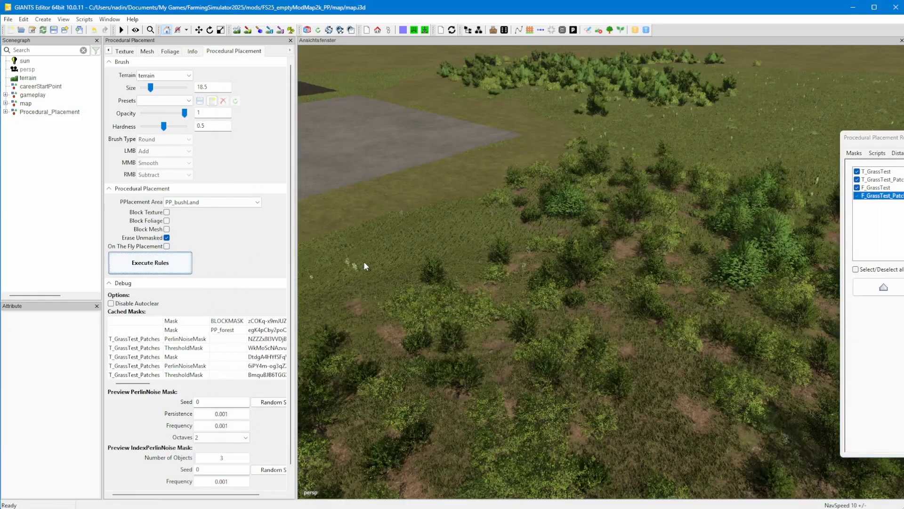
pyautogui.keyDown('alt'); pyautogui.moveTo(490, 277); pyautogui.dragTo(555, 260); pyautogui.keyUp('alt')
pyautogui.keyDown('alt'); pyautogui.moveTo(556, 259); pyautogui.dragTo(623, 154, button='right'); pyautogui.keyUp('alt')
pyautogui.keyDown('alt'); pyautogui.moveTo(552, 238); pyautogui.dragTo(514, 233); pyautogui.keyUp('alt')
pyautogui.keyDown('alt'); pyautogui.moveTo(514, 233); pyautogui.dragTo(549, 216, button='right'); pyautogui.keyUp('alt')
pyautogui.moveTo(549, 216)
pyautogui.keyDown('alt'); pyautogui.mouseDown()
pyautogui.moveTo(455, 209)
pyautogui.moveTo(561, 212)
pyautogui.mouseUp(); pyautogui.keyUp('alt')
pyautogui.keyDown('alt'); pyautogui.moveTo(561, 214); pyautogui.dragTo(443, 308, button='right'); pyautogui.keyUp('alt')
pyautogui.keyDown('alt'); pyautogui.moveTo(443, 305); pyautogui.dragTo(422, 301); pyautogui.keyUp('alt')
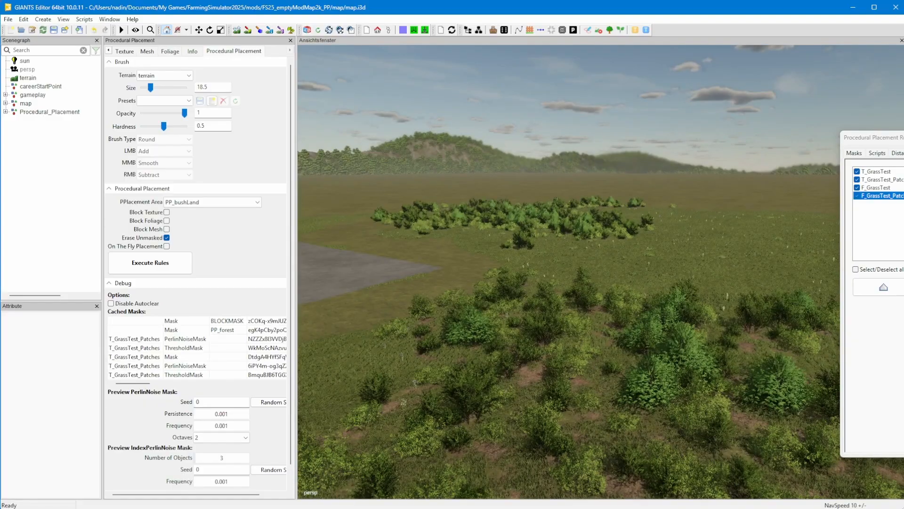
# - Duplicate the F_GrassTest_Patches rule and rename the copy to O_GrassTest_Patches
pyautogui.moveTo(903, 139); pyautogui.dragTo(511, 87)
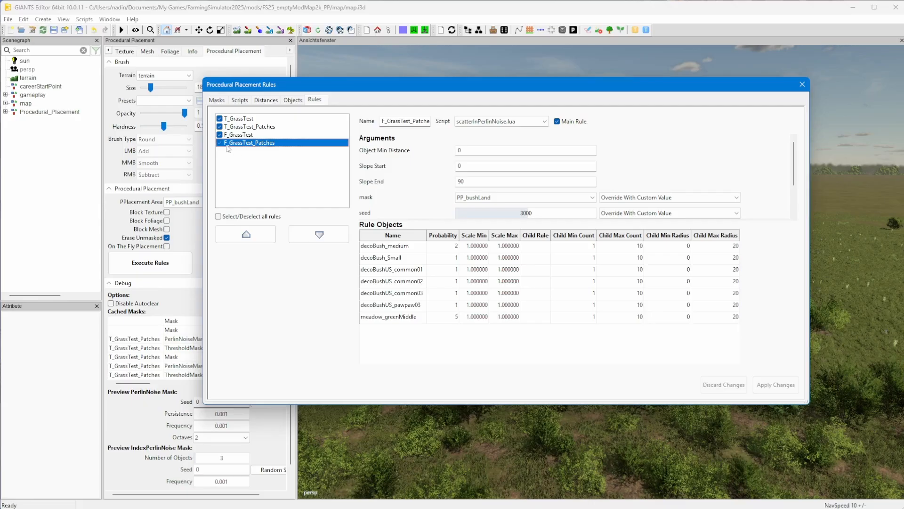
pyautogui.rightClick(253, 146)
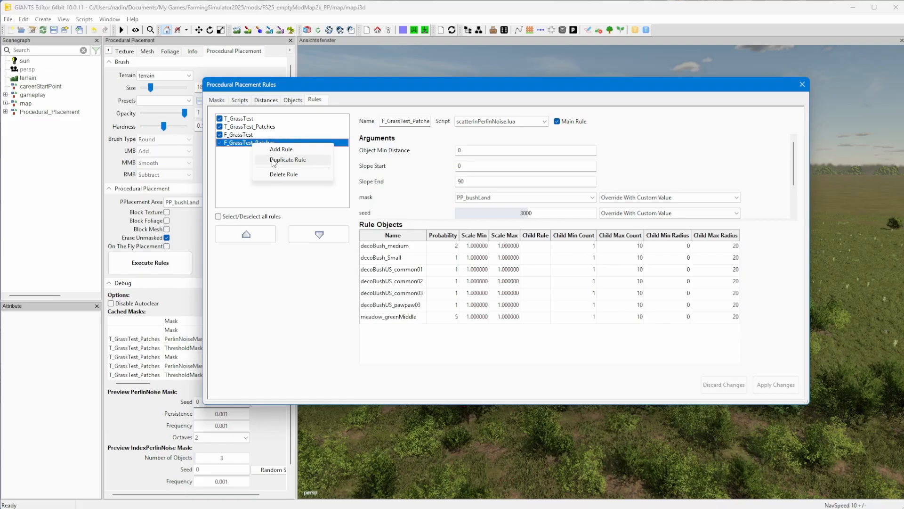
pyautogui.click(272, 160)
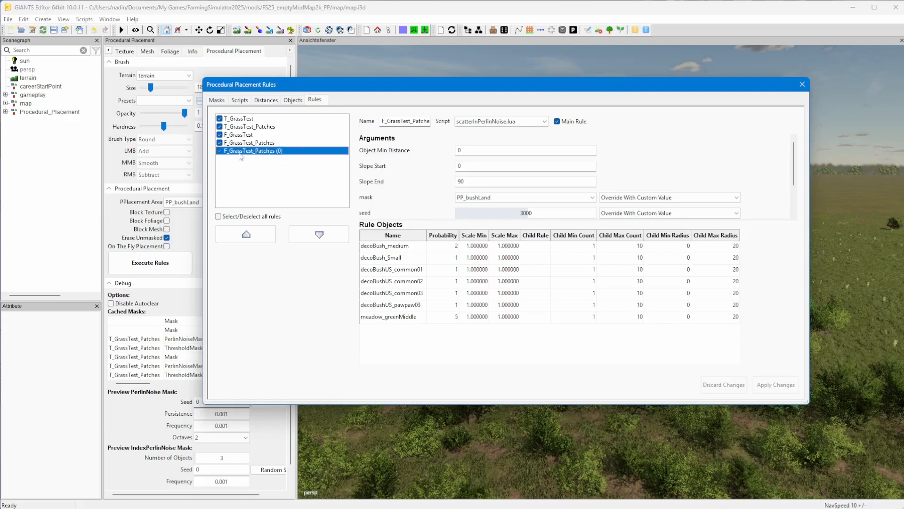
pyautogui.click(384, 121)
pyautogui.press('BackSpace')
pyautogui.write('O')
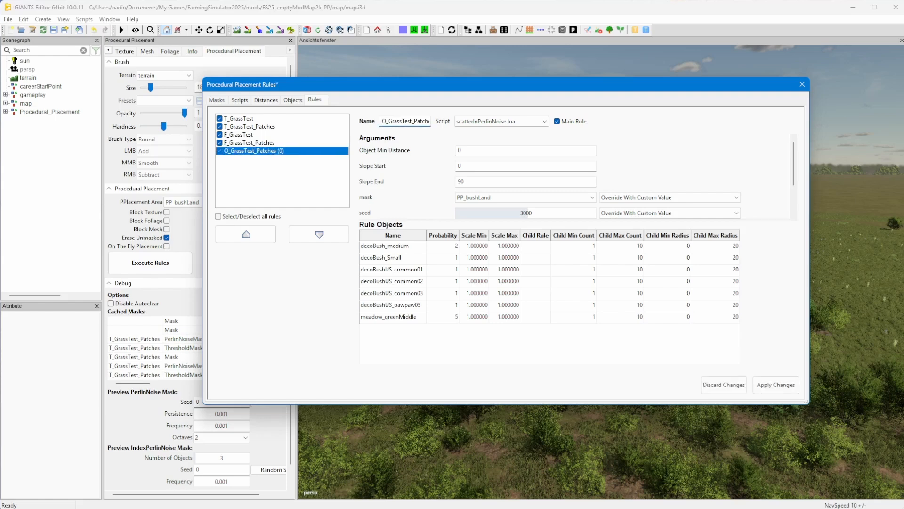
pyautogui.press('End')
pyautogui.press('BackSpace')
pyautogui.press('BackSpace')
pyautogui.press('BackSpace')
pyautogui.press('BackSpace')
# - Replace decoBush_medium, the first rule object of O_GrassTest_Patches, with americanElm_stage02.i3d
pyautogui.moveTo(437, 220); pyautogui.dragTo(431, 315)
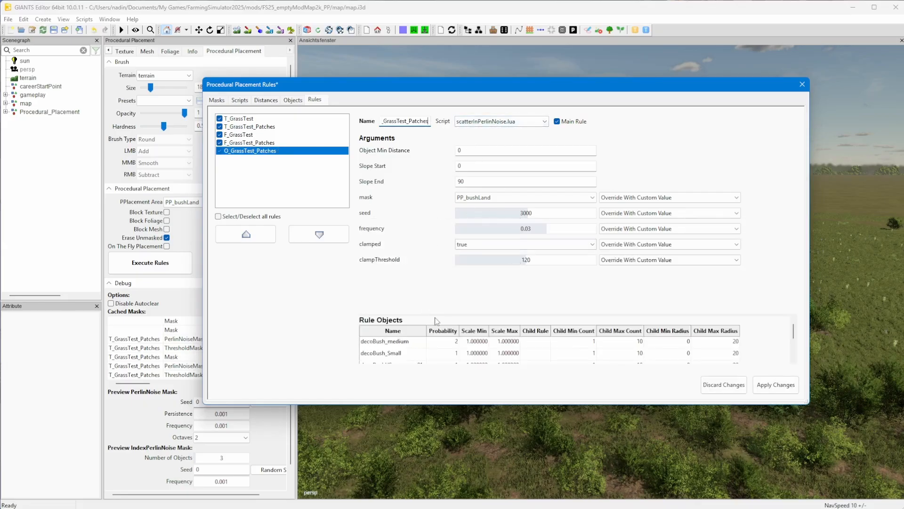
pyautogui.moveTo(435, 315); pyautogui.dragTo(465, 231)
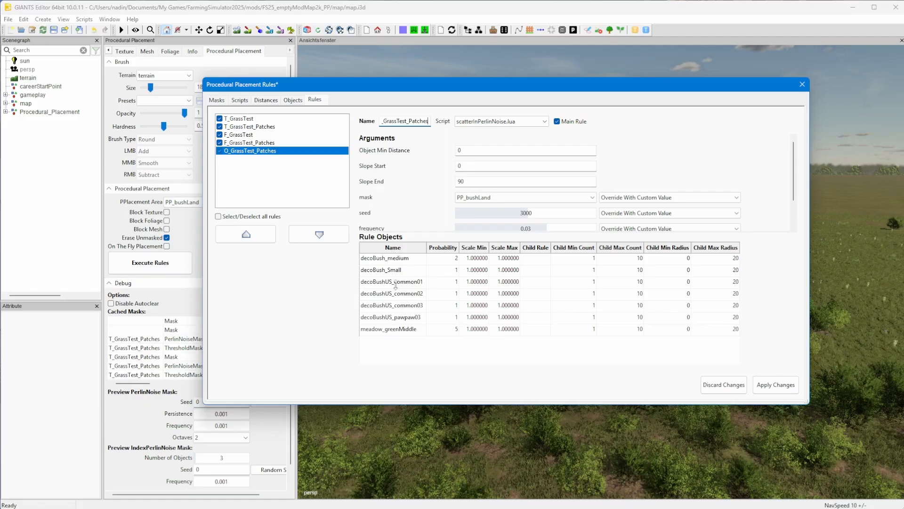
pyautogui.doubleClick(415, 263)
pyautogui.click(455, 260)
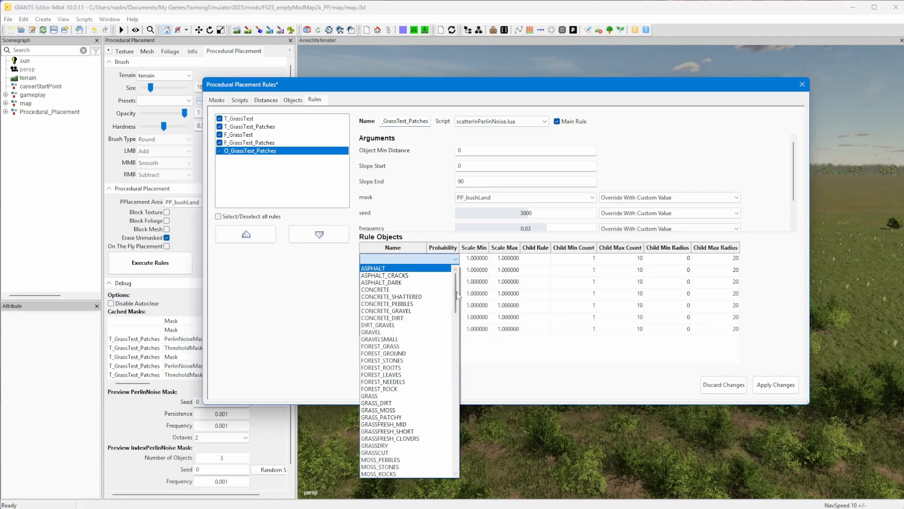
pyautogui.scroll(-5, 452, 393)
pyautogui.scroll(-15, 451, 391)
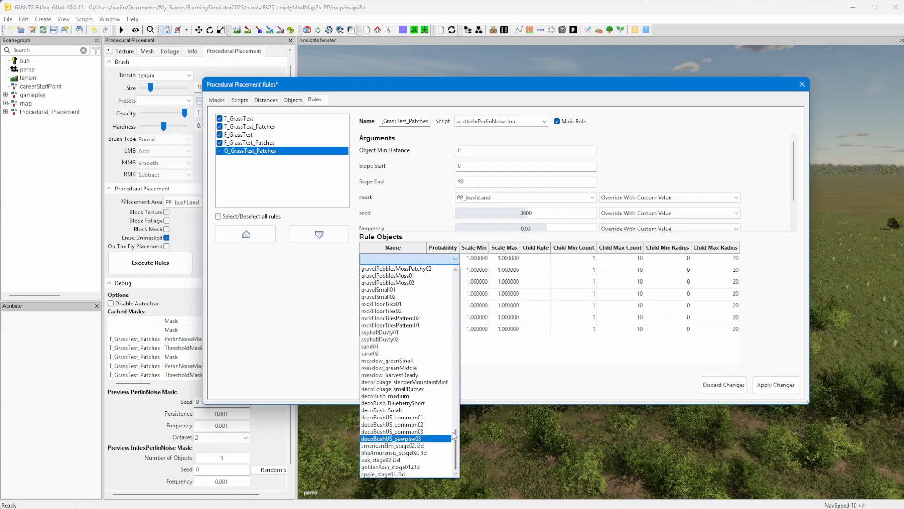
pyautogui.click(393, 446)
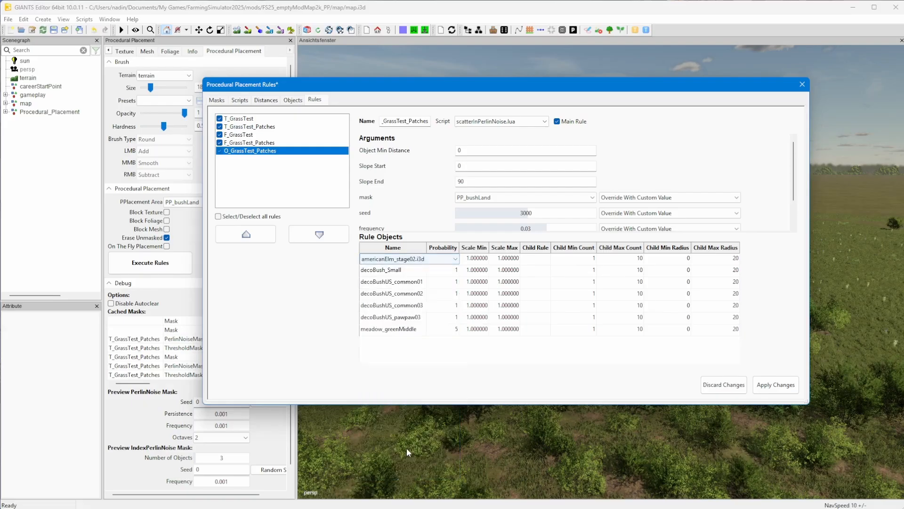
# - Replace the second rule object with tiliaAmurensis_stage02.i3d and the third with oak_stage02.i3d
pyautogui.doubleClick(422, 272)
pyautogui.click(423, 272)
pyautogui.scroll(-15, 447, 442)
pyautogui.click(401, 460)
pyautogui.click(417, 282)
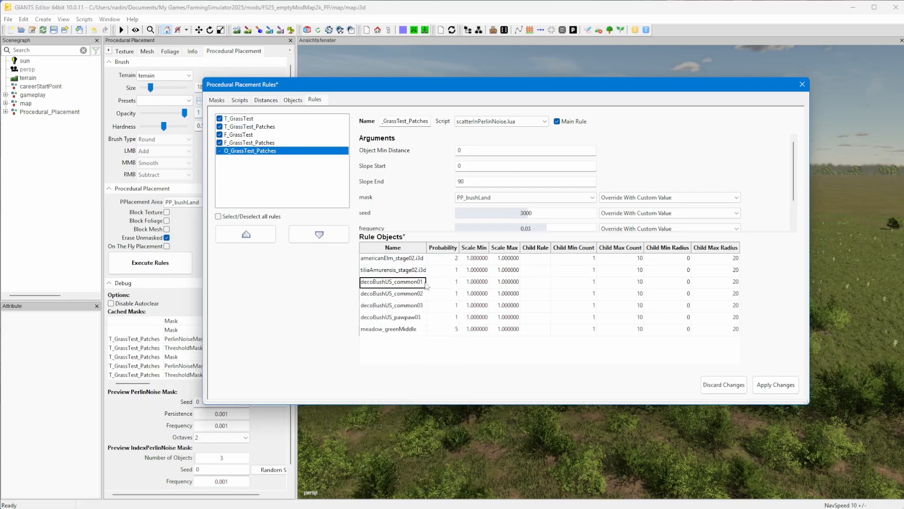
pyautogui.doubleClick(417, 283)
pyautogui.scroll(-15, 442, 467)
pyautogui.click(406, 473)
# - Replace the fourth rule object with goldenRain_stage01.i3d and the fifth with apple_stage03.i3d
pyautogui.click(406, 293)
pyautogui.click(407, 295)
pyautogui.click(454, 294)
pyautogui.moveTo(455, 325); pyautogui.dragTo(451, 464)
pyautogui.click(387, 422)
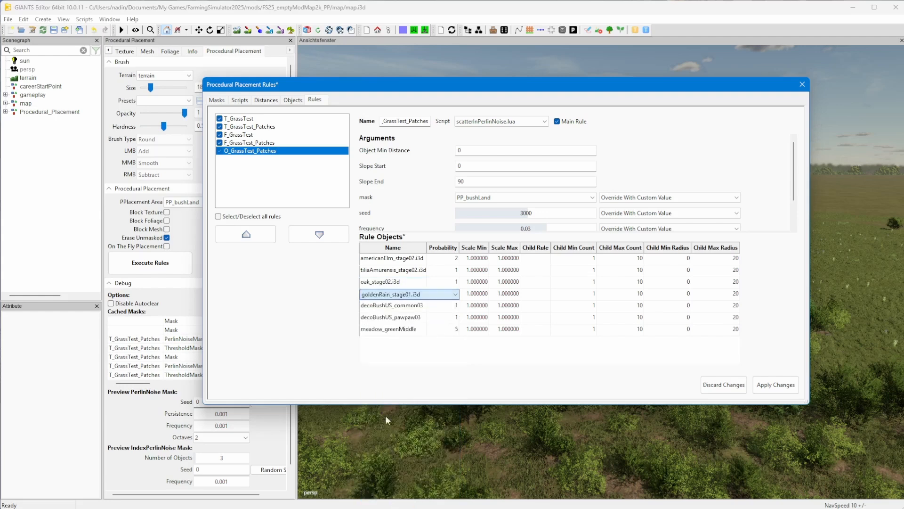
pyautogui.doubleClick(391, 307)
pyautogui.click(456, 307)
pyautogui.click(403, 329)
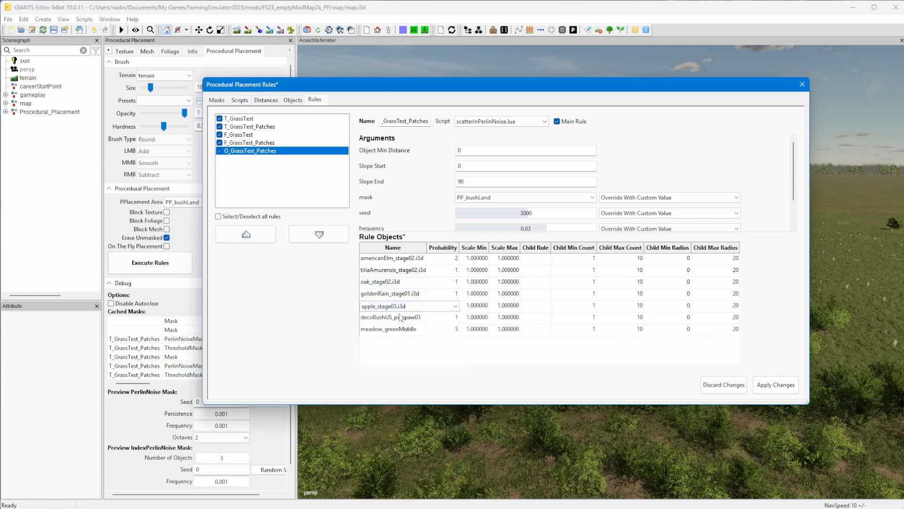
# - Delete decoBushUS_pawpaw03 and meadow_greenMiddle from the rule objects of O_GrassTest_Patches
pyautogui.rightClick(402, 320)
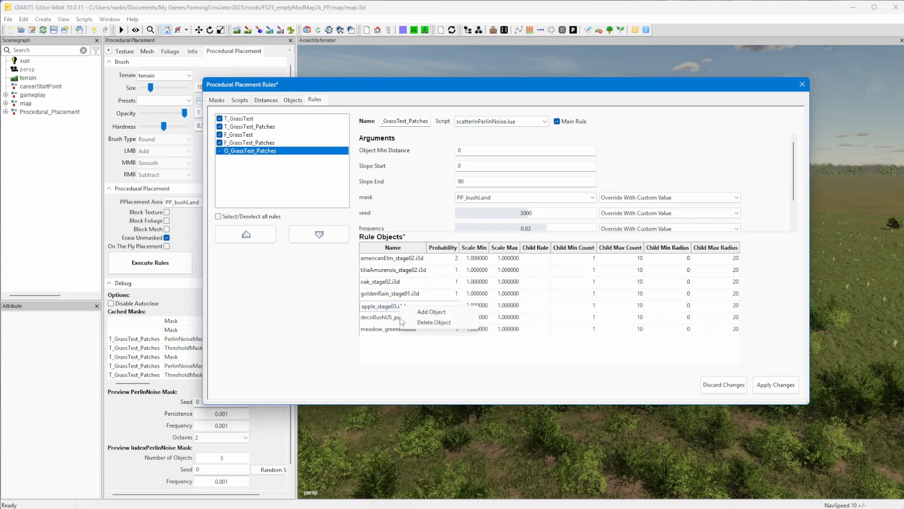
pyautogui.click(393, 319)
pyautogui.rightClick(397, 319)
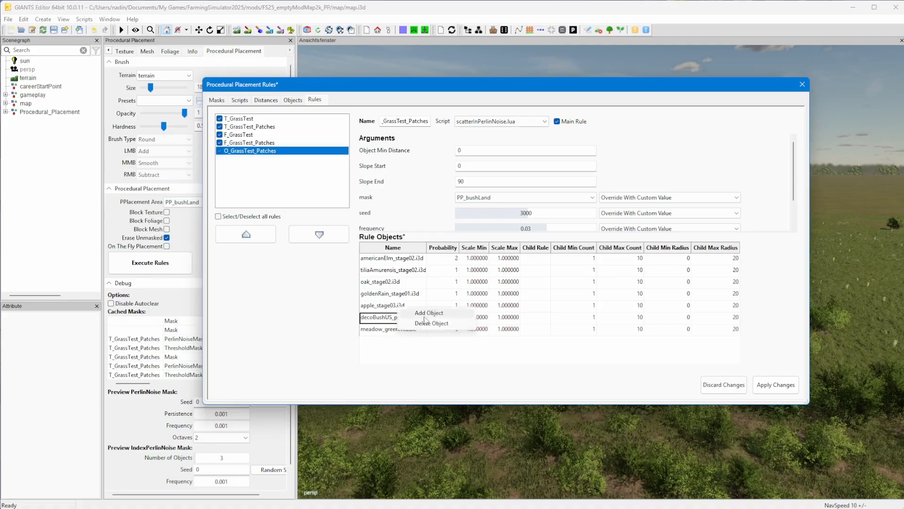
pyautogui.click(428, 323)
pyautogui.click(528, 244)
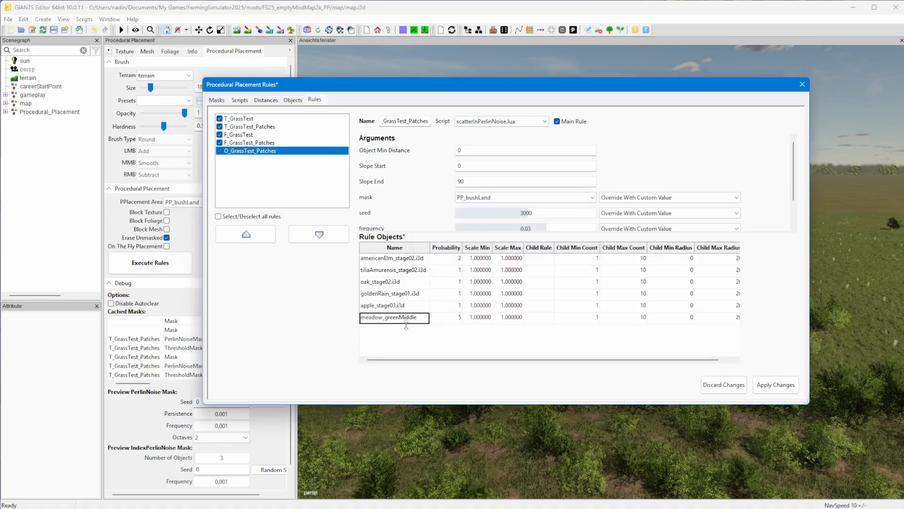
pyautogui.press('Delete')
pyautogui.press('Return')
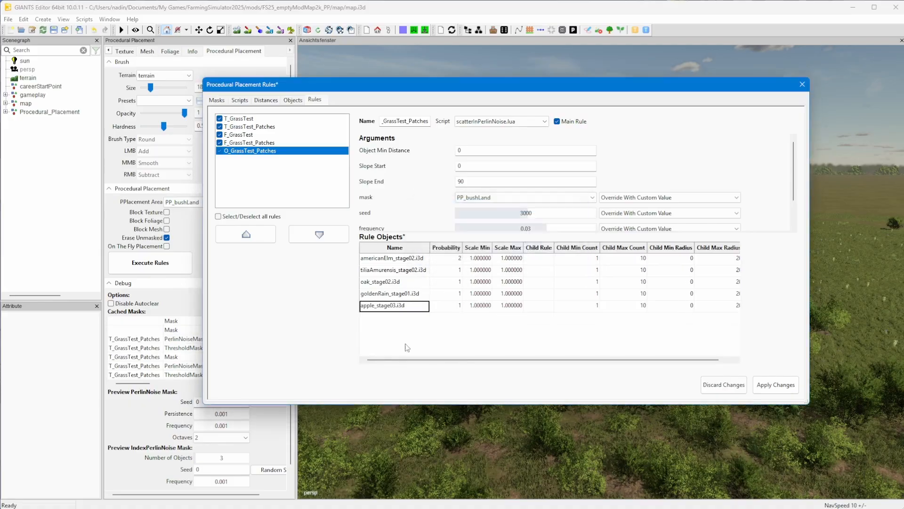
# - Apply the rule changes, move the rules window out of the way and execute the placement rules for PP_bushLand
pyautogui.click(776, 385)
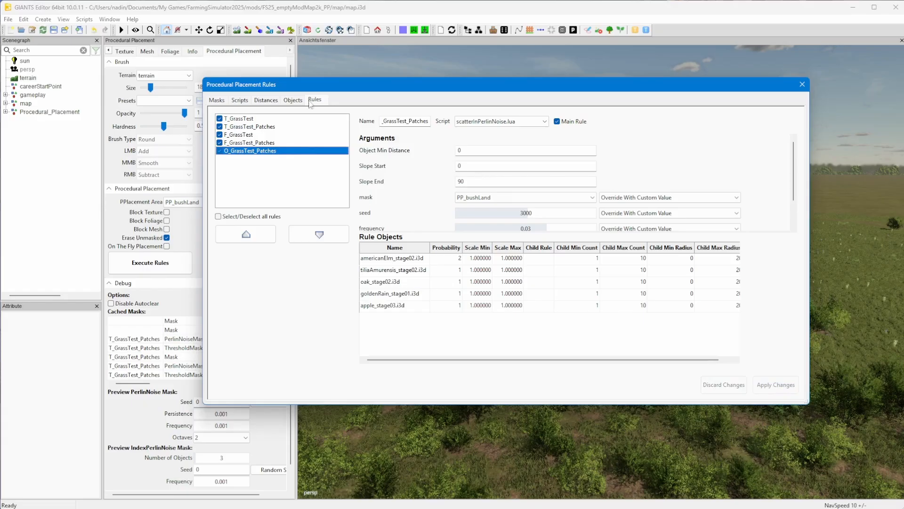
pyautogui.moveTo(310, 88); pyautogui.dragTo(903, 137)
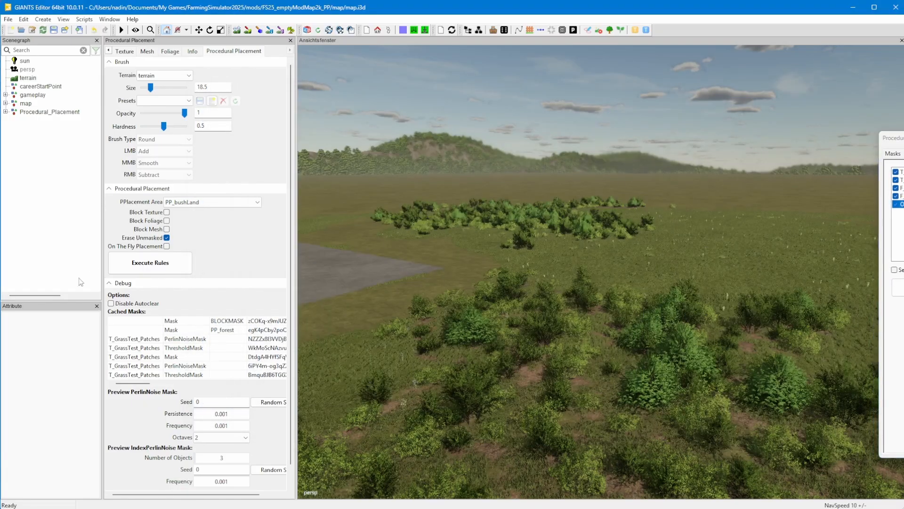
pyautogui.click(149, 269)
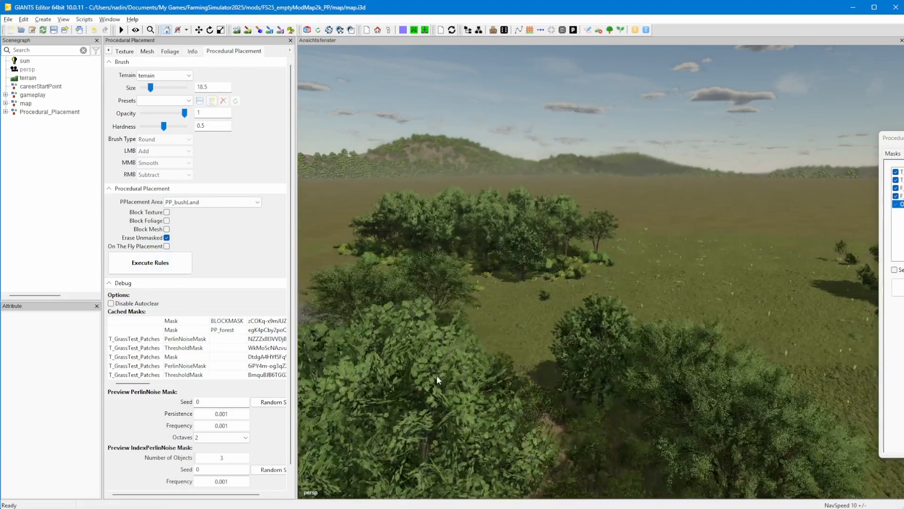
# - Examine the generated tree groups from several distances, including the bushes and ground beneath the trees
pyautogui.keyDown('alt'); pyautogui.moveTo(532, 376); pyautogui.dragTo(530, 377); pyautogui.keyUp('alt')
pyautogui.keyDown('alt'); pyautogui.moveTo(665, 283); pyautogui.dragTo(587, 279, button='middle'); pyautogui.keyUp('alt')
pyautogui.keyDown('alt'); pyautogui.moveTo(587, 279); pyautogui.dragTo(692, 234, button='right'); pyautogui.keyUp('alt')
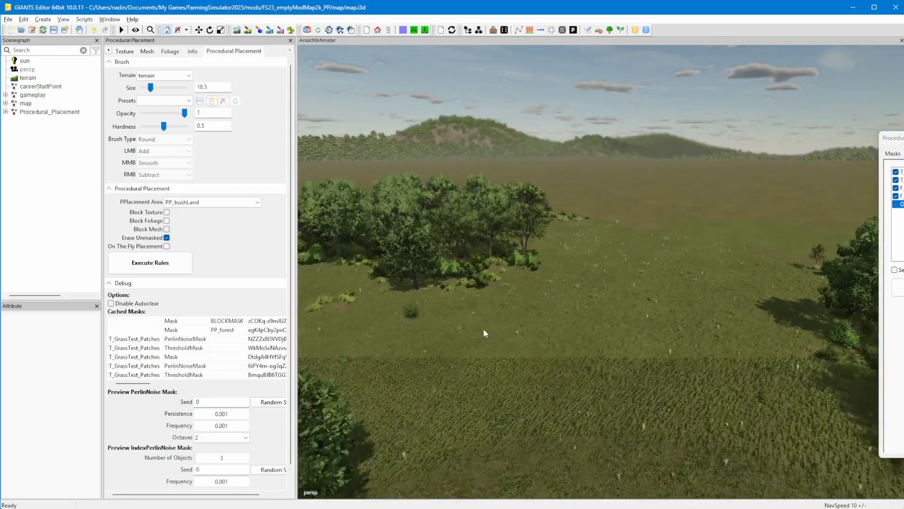
pyautogui.keyDown('alt'); pyautogui.moveTo(483, 328); pyautogui.dragTo(713, 230, button='right'); pyautogui.keyUp('alt')
pyautogui.keyDown('alt'); pyautogui.moveTo(516, 331); pyautogui.dragTo(573, 307, button='right'); pyautogui.keyUp('alt')
pyautogui.keyDown('alt'); pyautogui.moveTo(573, 307); pyautogui.dragTo(420, 344); pyautogui.keyUp('alt')
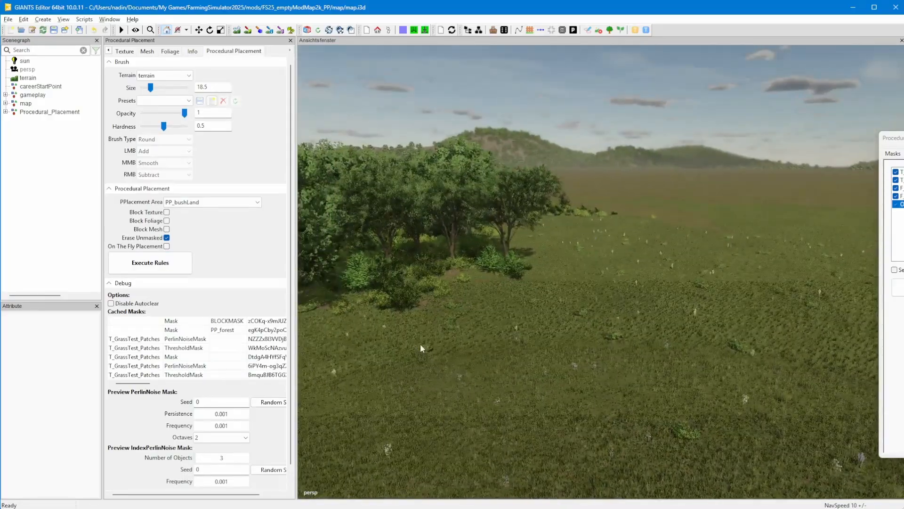
pyautogui.keyDown('alt'); pyautogui.moveTo(521, 352); pyautogui.dragTo(505, 278, button='middle'); pyautogui.keyUp('alt')
pyautogui.keyDown('alt'); pyautogui.moveTo(496, 317); pyautogui.dragTo(476, 316); pyautogui.keyUp('alt')
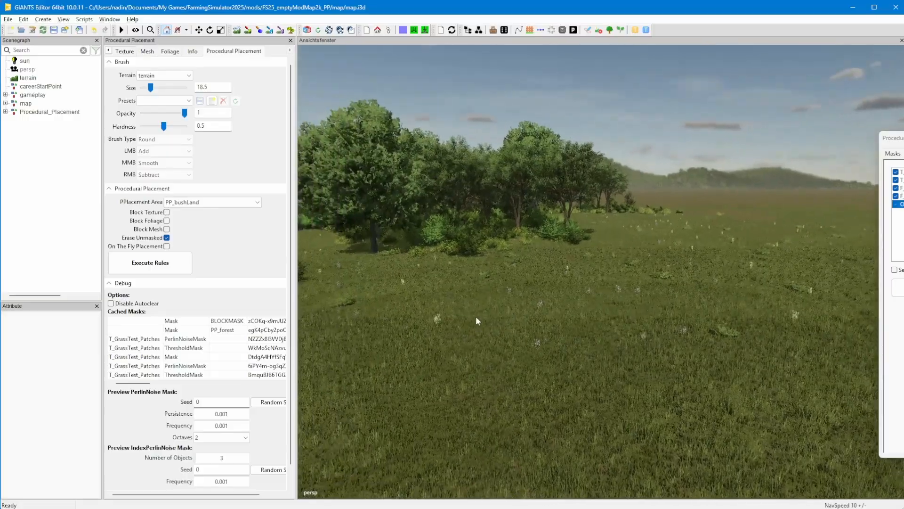
pyautogui.keyDown('alt'); pyautogui.moveTo(475, 315); pyautogui.dragTo(514, 303, button='right'); pyautogui.keyUp('alt')
pyautogui.keyDown('alt'); pyautogui.moveTo(514, 303); pyautogui.dragTo(509, 298, button='middle'); pyautogui.keyUp('alt')
pyautogui.moveTo(509, 298)
pyautogui.keyDown('alt'); pyautogui.mouseDown()
pyautogui.moveTo(538, 303)
pyautogui.moveTo(497, 298)
pyautogui.mouseUp(); pyautogui.keyUp('alt')
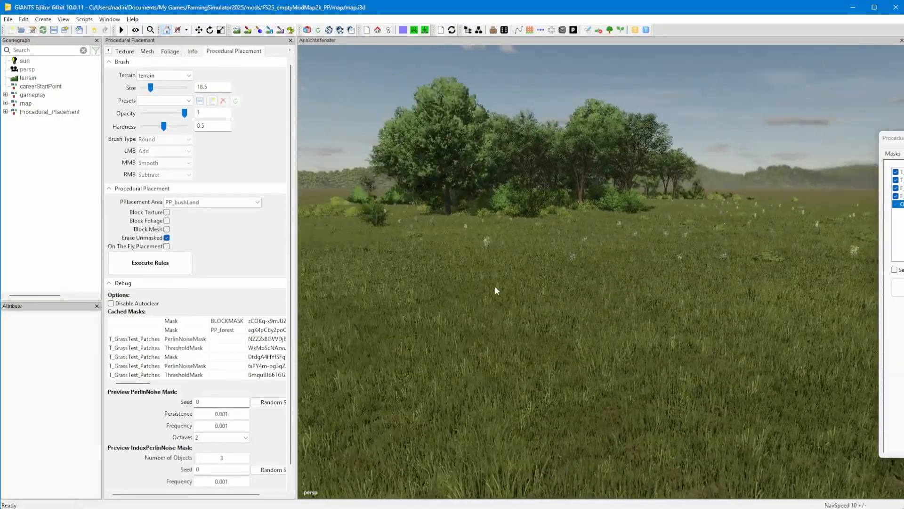
pyautogui.keyDown('alt'); pyautogui.moveTo(495, 287); pyautogui.dragTo(473, 419, button='middle'); pyautogui.keyUp('alt')
pyautogui.keyDown('alt'); pyautogui.moveTo(467, 414); pyautogui.dragTo(656, 338, button='right'); pyautogui.keyUp('alt')
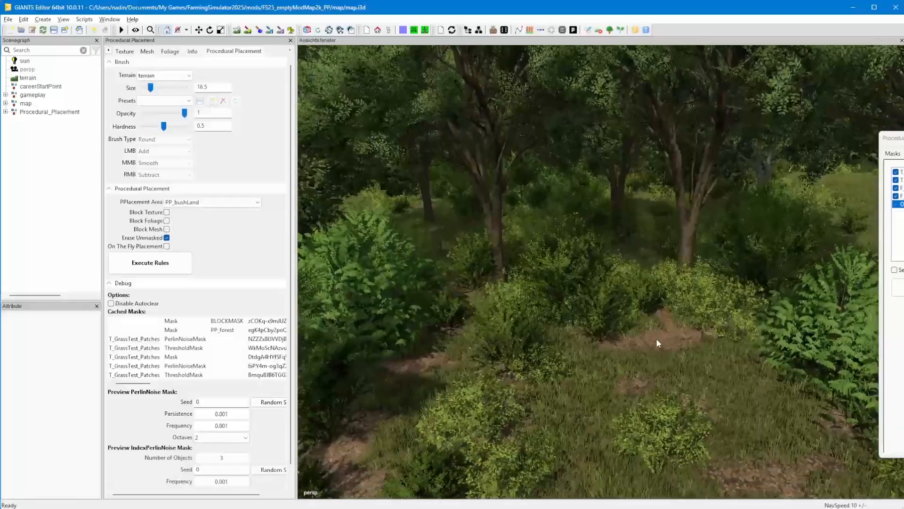
pyautogui.keyDown('alt'); pyautogui.moveTo(656, 338); pyautogui.dragTo(645, 307); pyautogui.keyUp('alt')
pyautogui.keyDown('alt'); pyautogui.moveTo(645, 306); pyautogui.dragTo(600, 353, button='right'); pyautogui.keyUp('alt')
pyautogui.keyDown('alt'); pyautogui.moveTo(600, 353); pyautogui.dragTo(576, 373); pyautogui.keyUp('alt')
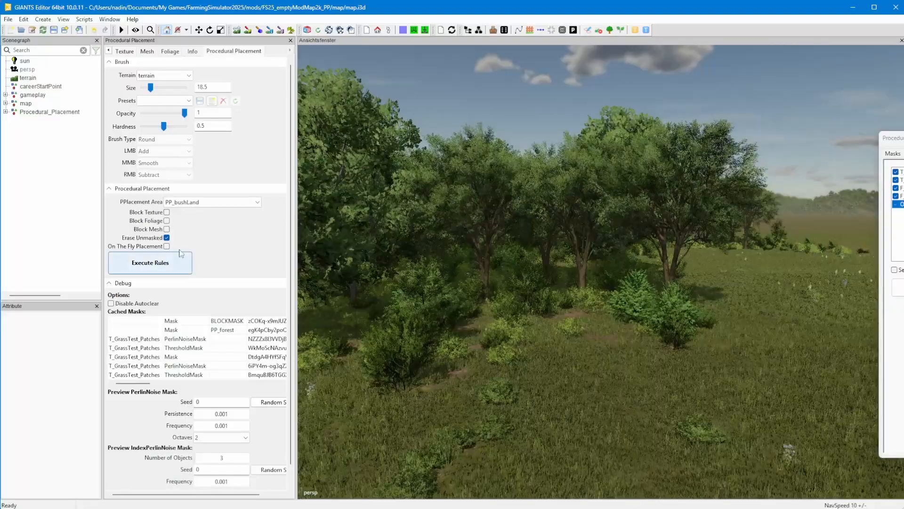
# - Inspect the tree objects generated in the procGenGroup of Procedural_Placement, then collapse the group and clear the selection
pyautogui.click(34, 113)
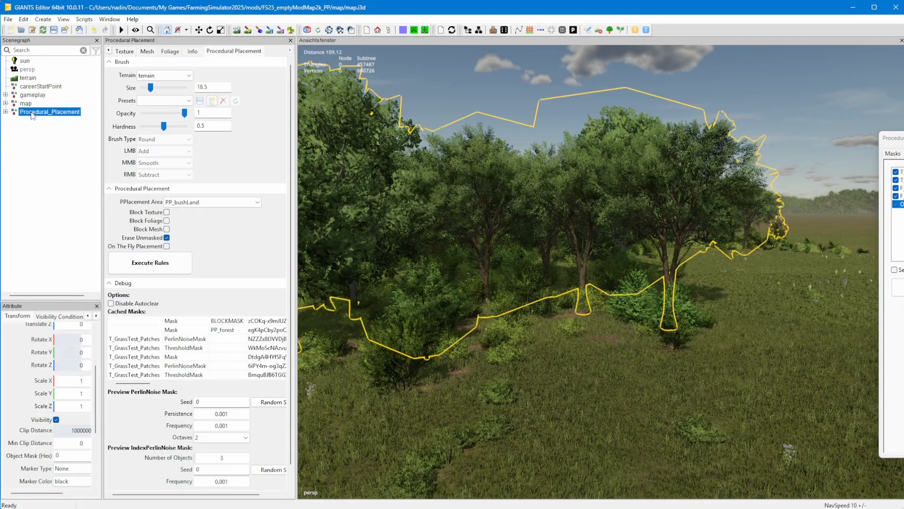
pyautogui.click(5, 111)
pyautogui.click(14, 120)
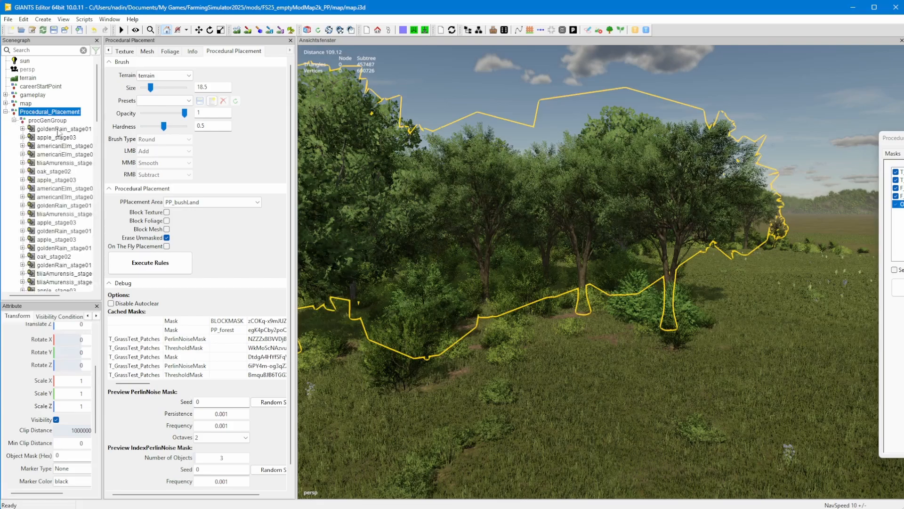
pyautogui.click(6, 112)
pyautogui.click(55, 177)
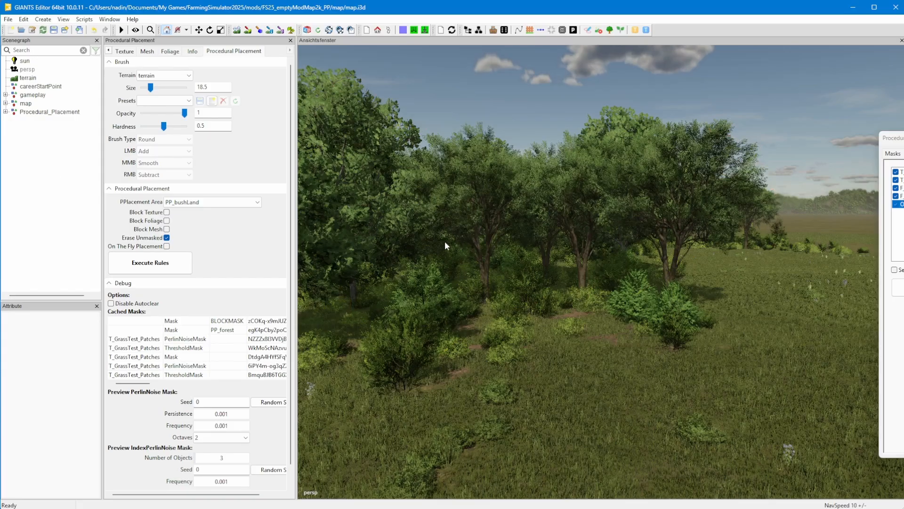
# - Survey the whole bushland area and check how the tree patches line up with the bushes and soil patches
pyautogui.keyDown('alt'); pyautogui.moveTo(757, 275); pyautogui.dragTo(615, 296, button='right'); pyautogui.keyUp('alt')
pyautogui.keyDown('alt'); pyautogui.moveTo(615, 296); pyautogui.dragTo(572, 346, button='middle'); pyautogui.keyUp('alt')
pyautogui.moveTo(571, 346)
pyautogui.keyDown('alt'); pyautogui.mouseDown()
pyautogui.moveTo(616, 359)
pyautogui.moveTo(566, 355)
pyautogui.mouseUp(); pyautogui.keyUp('alt')
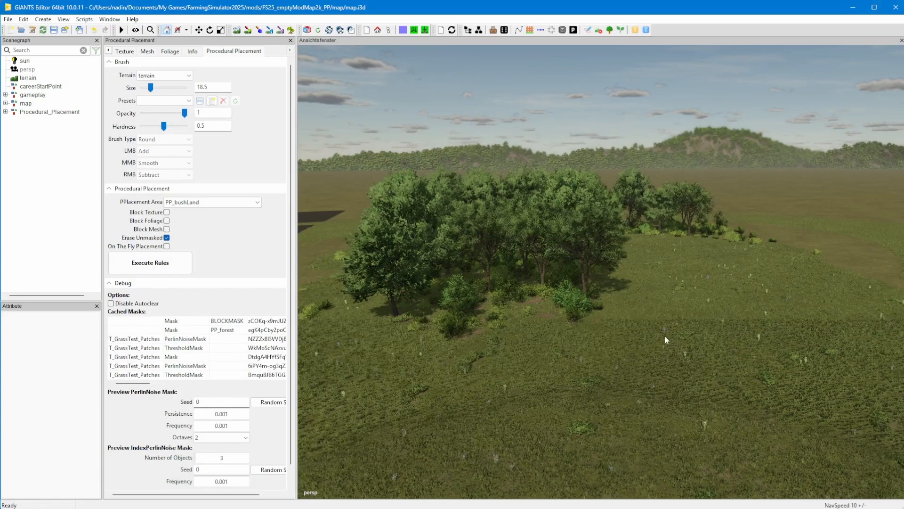
pyautogui.moveTo(665, 335); pyautogui.dragTo(620, 346)
pyautogui.moveTo(620, 346)
pyautogui.keyDown('alt'); pyautogui.mouseDown(button='right')
pyautogui.moveTo(778, 272)
pyautogui.moveTo(741, 318)
pyautogui.moveTo(682, 284)
pyautogui.moveTo(443, 285)
pyautogui.mouseUp(button='right'); pyautogui.keyUp('alt')
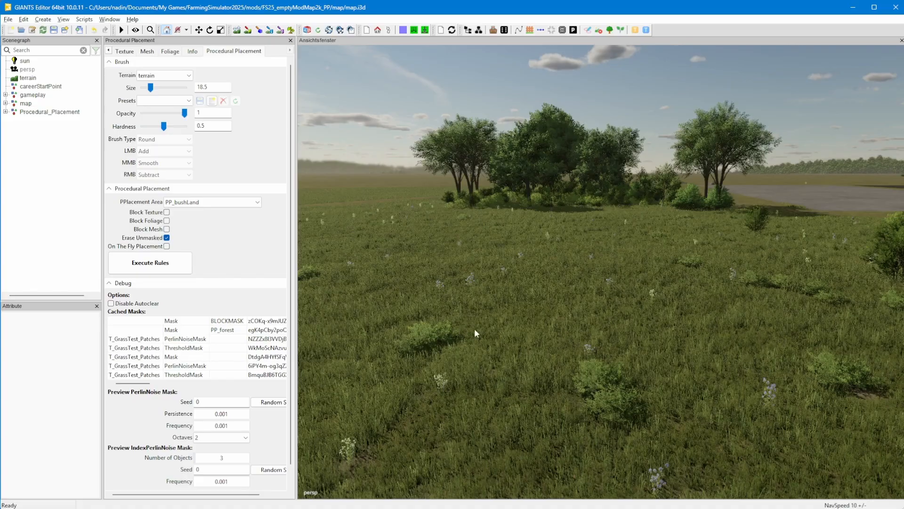
pyautogui.keyDown('alt'); pyautogui.moveTo(474, 329); pyautogui.dragTo(528, 416); pyautogui.keyUp('alt')
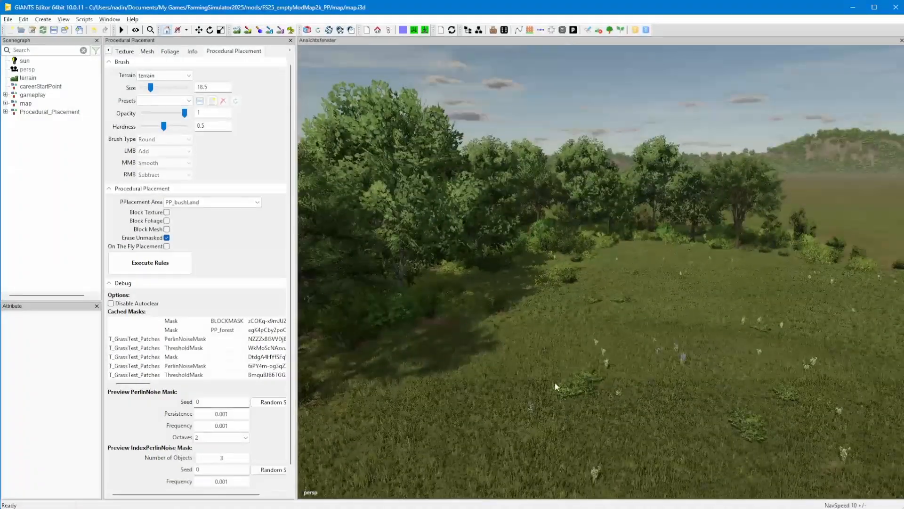
pyautogui.keyDown('alt'); pyautogui.moveTo(537, 362); pyautogui.dragTo(510, 347); pyautogui.keyUp('alt')
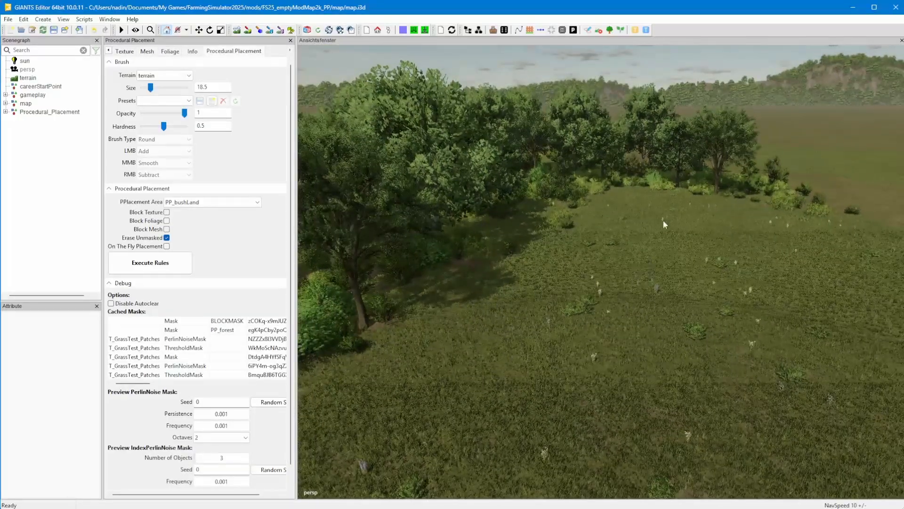
pyautogui.keyDown('alt'); pyautogui.moveTo(771, 253); pyautogui.dragTo(516, 292); pyautogui.keyUp('alt')
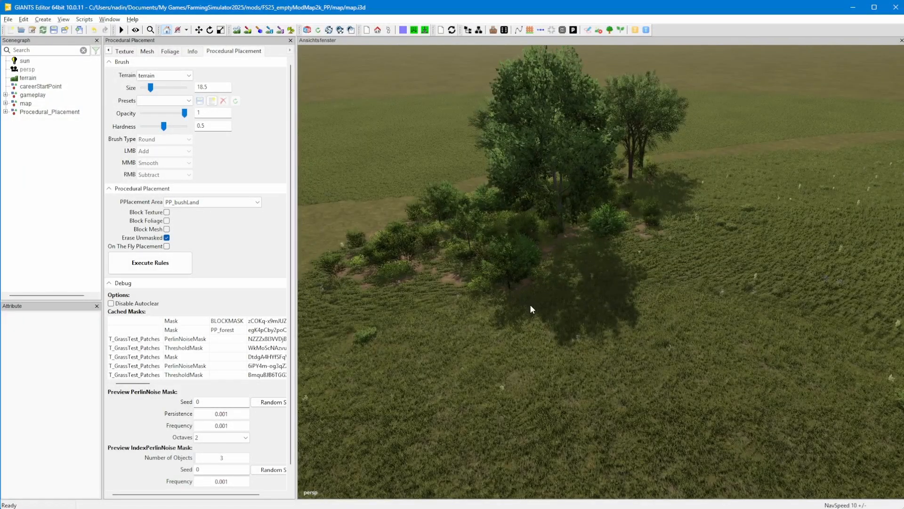
pyautogui.keyDown('alt'); pyautogui.moveTo(530, 306); pyautogui.dragTo(584, 298, button='right'); pyautogui.keyUp('alt')
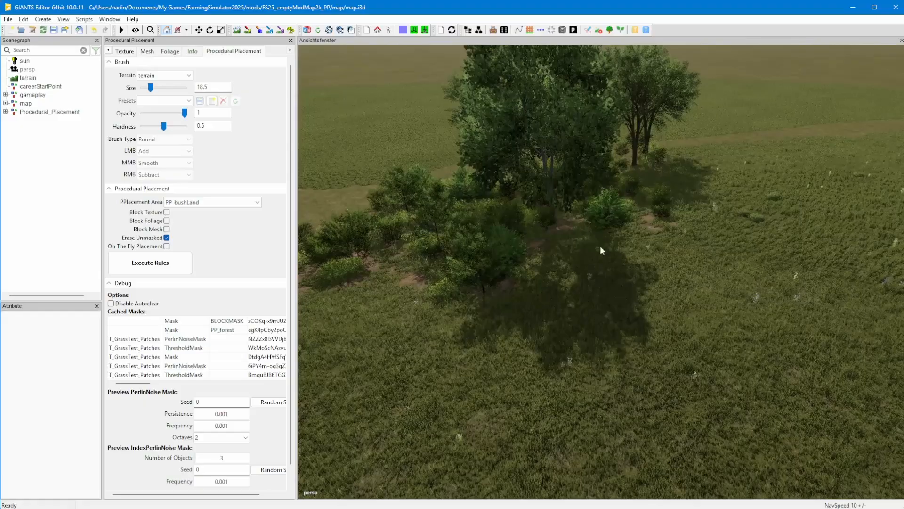
pyautogui.keyDown('alt'); pyautogui.moveTo(582, 251); pyautogui.dragTo(603, 266); pyautogui.keyUp('alt')
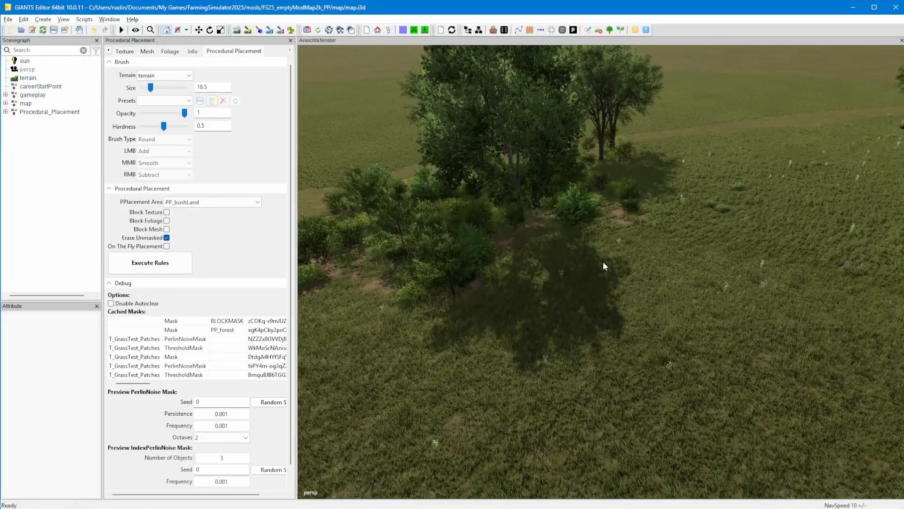